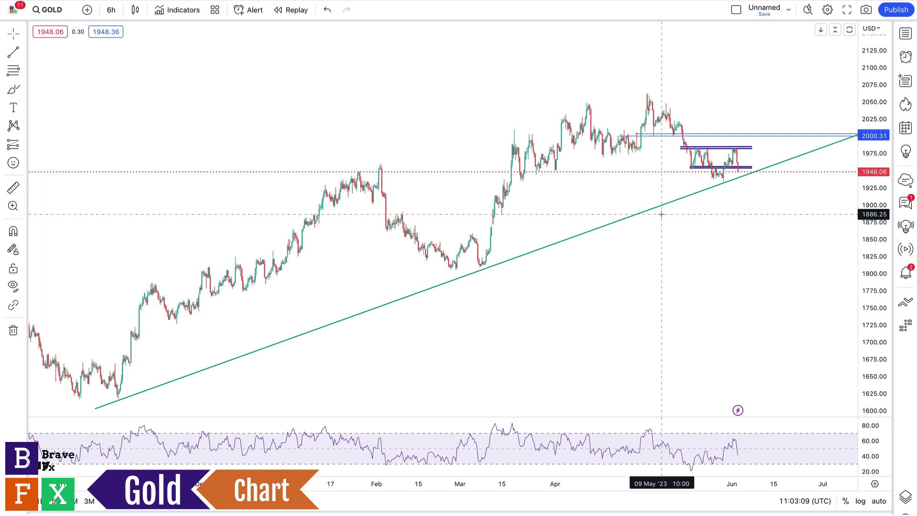
# Step: Switch the gold chart to the 2-hour timeframe and stretch the price scale to enlarge the recent candles
pyautogui.scroll(-2, 360, 223)
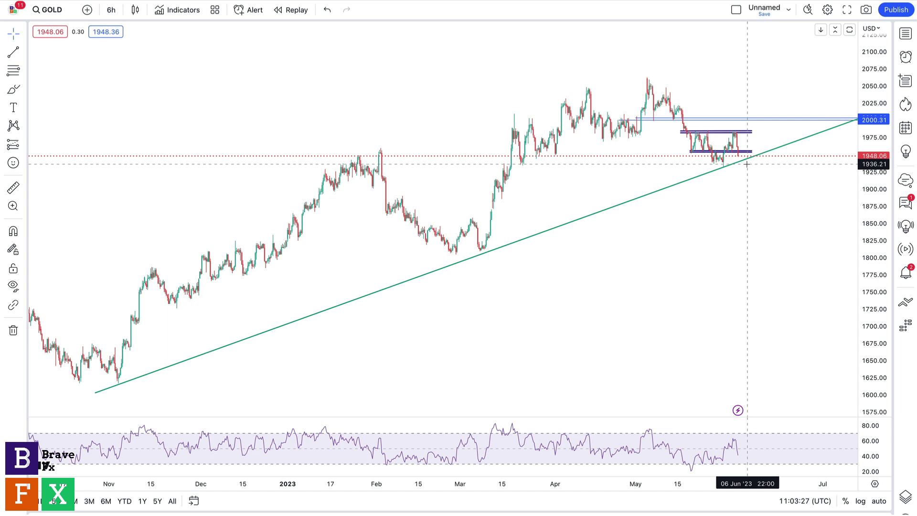
pyautogui.click(697, 132)
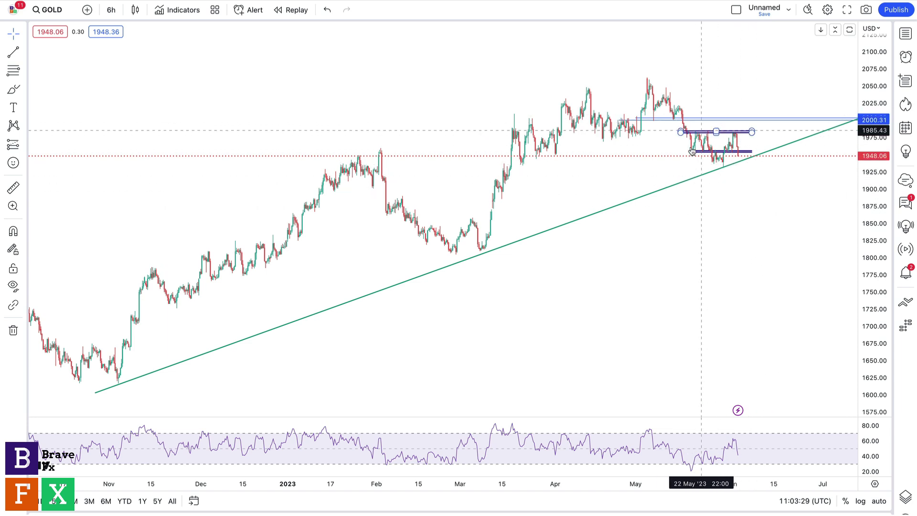
pyautogui.click(737, 196)
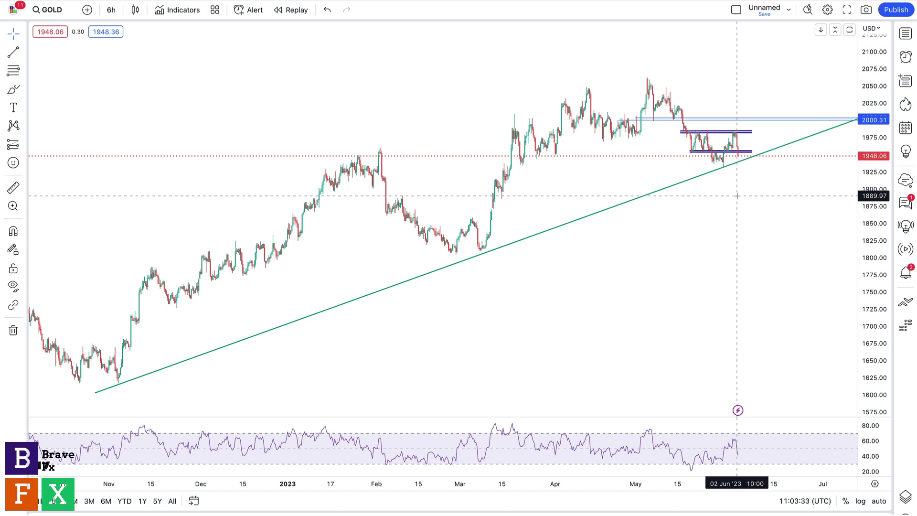
pyautogui.click(111, 9)
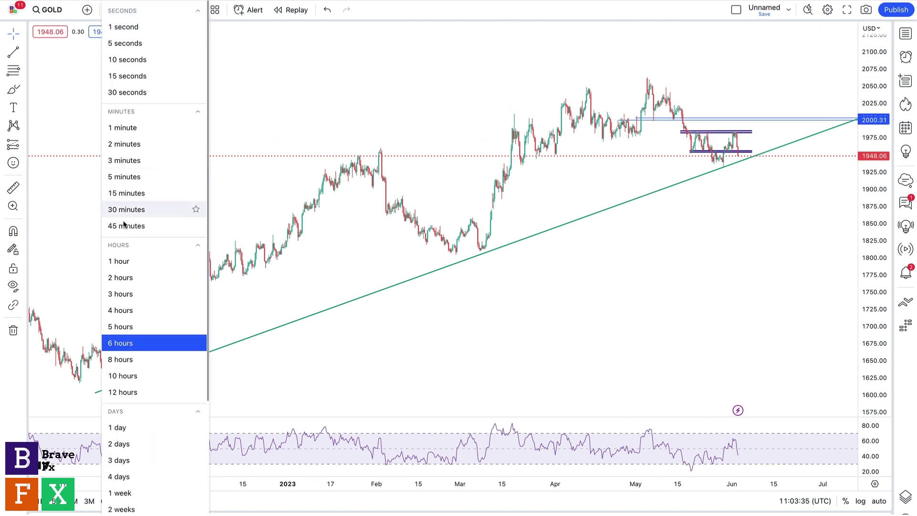
pyautogui.click(125, 279)
pyautogui.scroll(5, 126, 284)
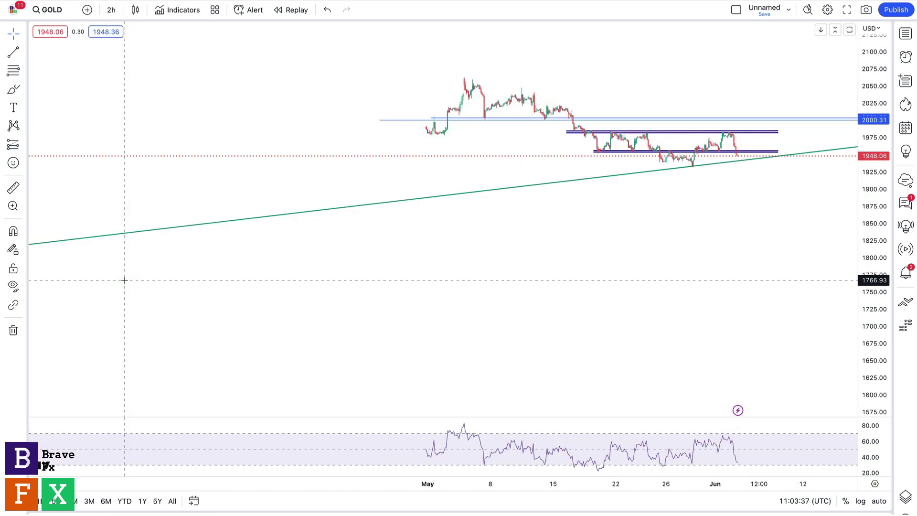
pyautogui.moveTo(876, 327); pyautogui.dragTo(870, 161)
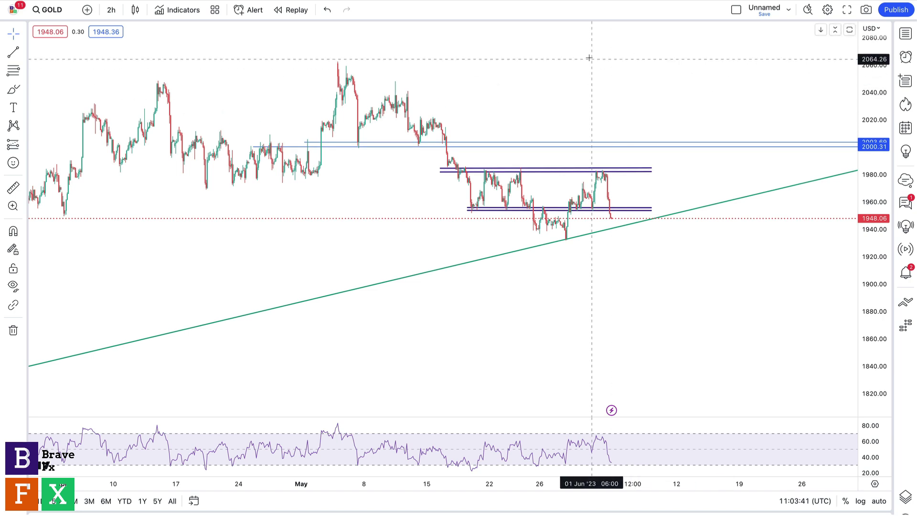
pyautogui.moveTo(590, 66); pyautogui.dragTo(587, 90)
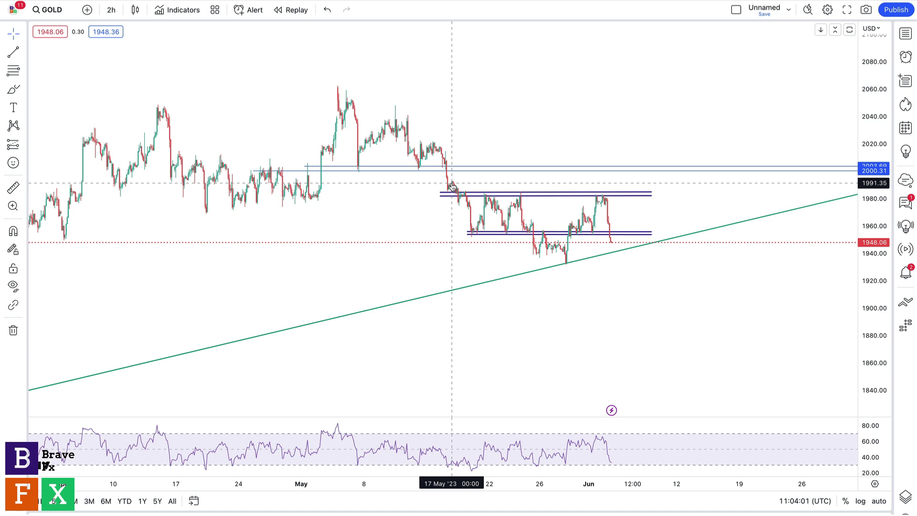
# Step: Set the chart to the 1-hour timeframe and frame the May–June price action around the two purple zones and trendline
pyautogui.click(111, 9)
pyautogui.click(148, 263)
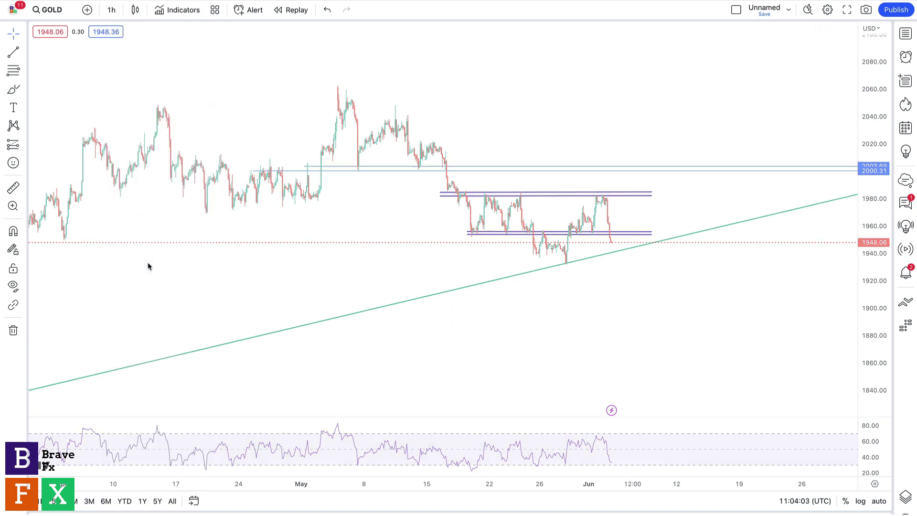
pyautogui.scroll(4, 148, 265)
pyautogui.moveTo(485, 317); pyautogui.dragTo(527, 349)
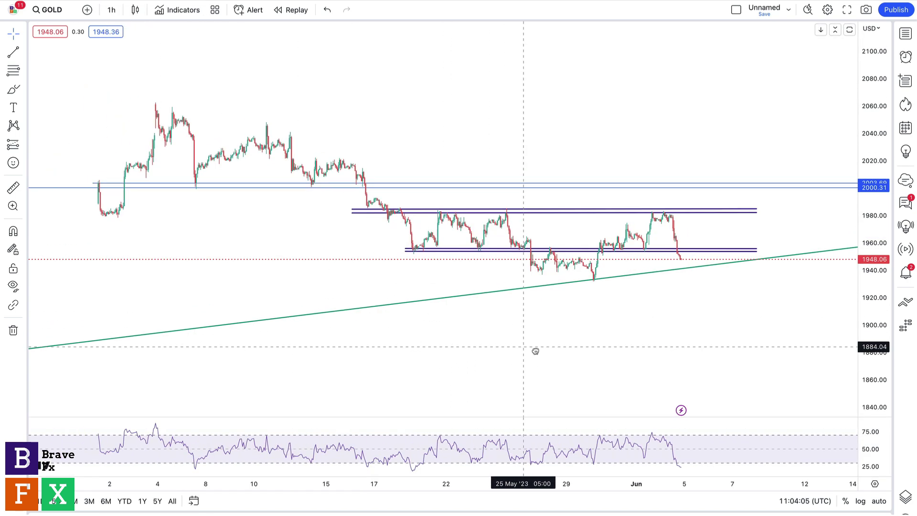
pyautogui.moveTo(860, 337); pyautogui.dragTo(813, 276)
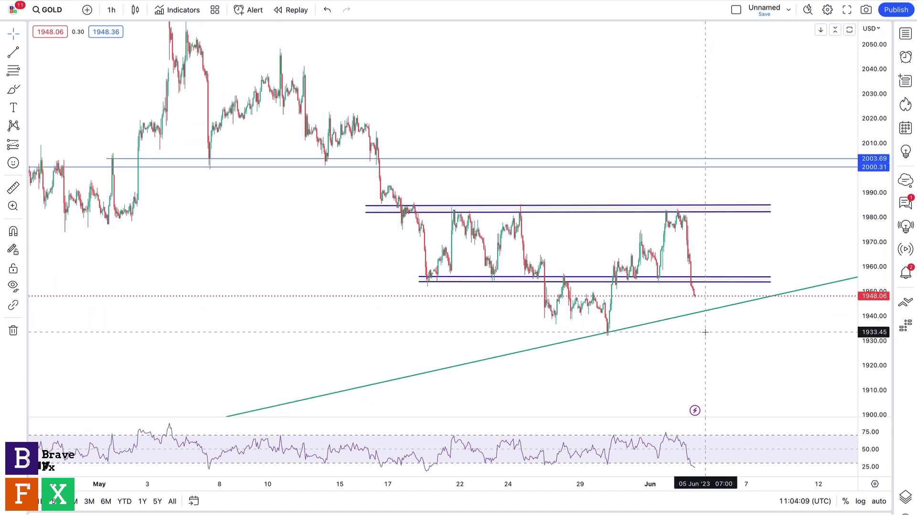
pyautogui.hscroll(3, 758, 367)
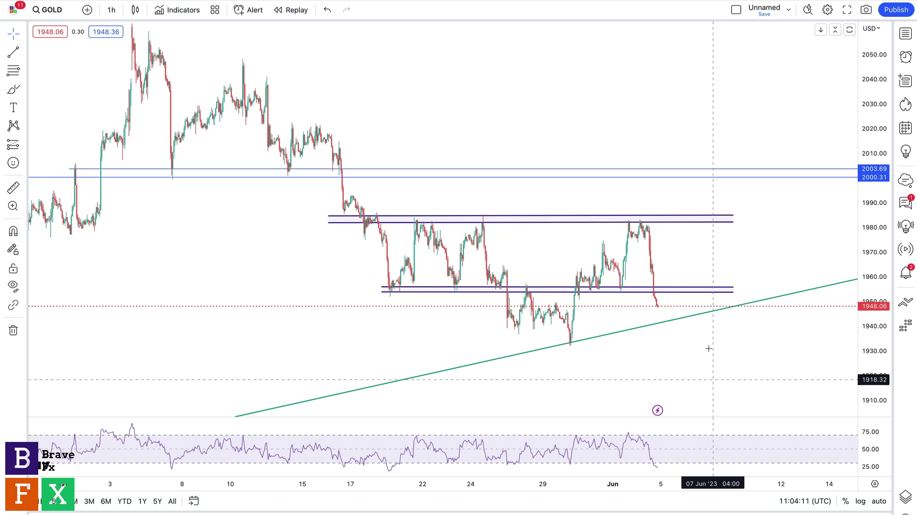
pyautogui.click(645, 227)
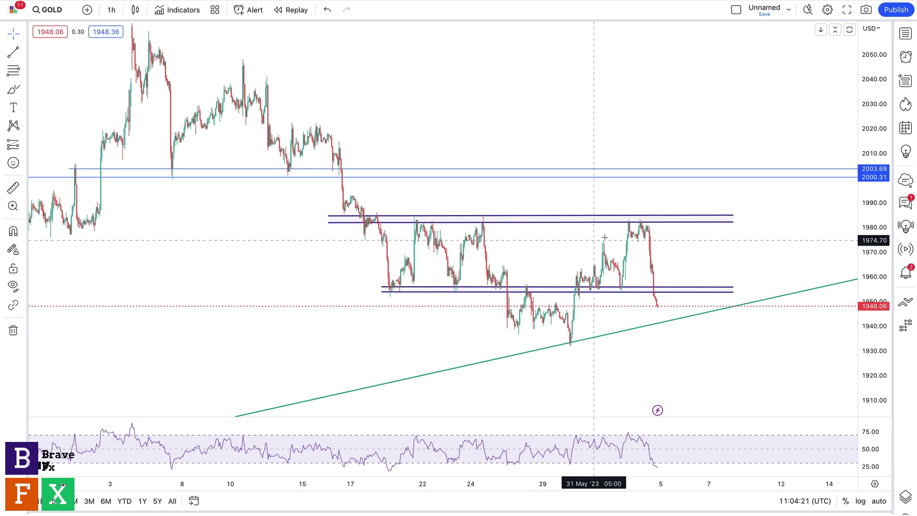
pyautogui.click(680, 267)
pyautogui.moveTo(679, 267); pyautogui.dragTo(649, 203)
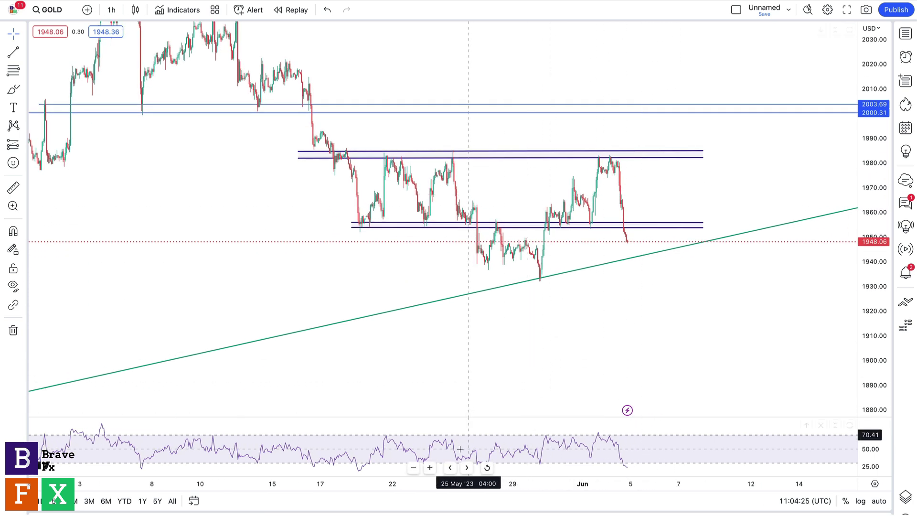
# Step: Brush a bearish path from the last candle, zigzagging between about 1942 and 1952 above the trendline, then breaking down to about 1924
pyautogui.click(429, 468)
pyautogui.click(430, 467)
pyautogui.moveTo(421, 365); pyautogui.dragTo(583, 380)
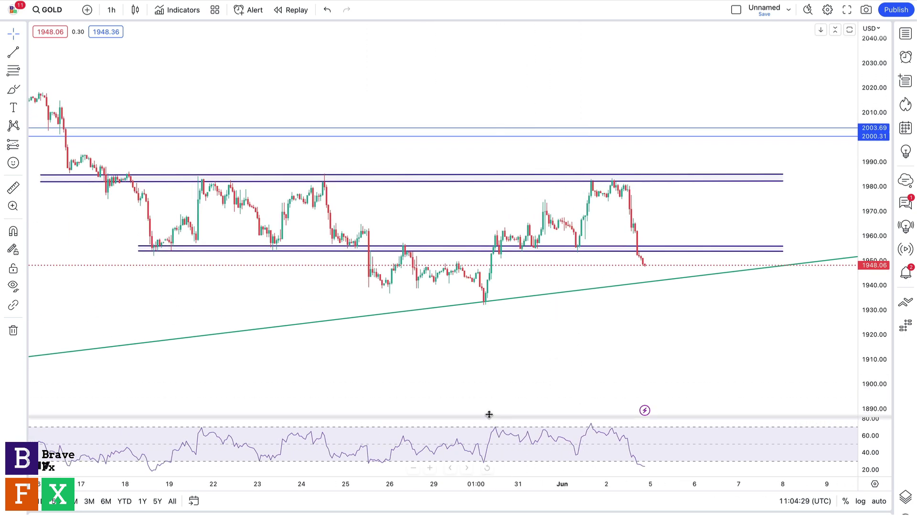
pyautogui.click(431, 467)
pyautogui.moveTo(467, 374); pyautogui.dragTo(574, 369)
pyautogui.moveTo(869, 339); pyautogui.dragTo(868, 230)
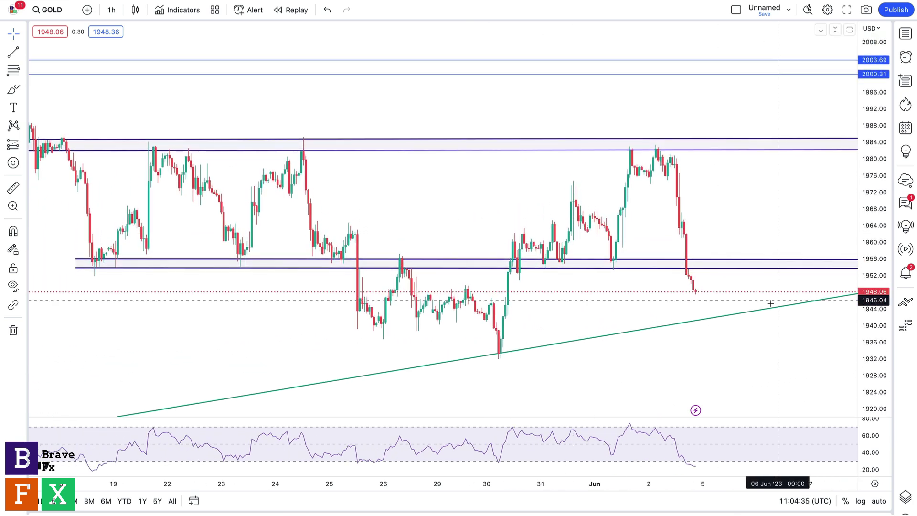
pyautogui.moveTo(757, 324); pyautogui.dragTo(721, 285)
pyautogui.click(14, 89)
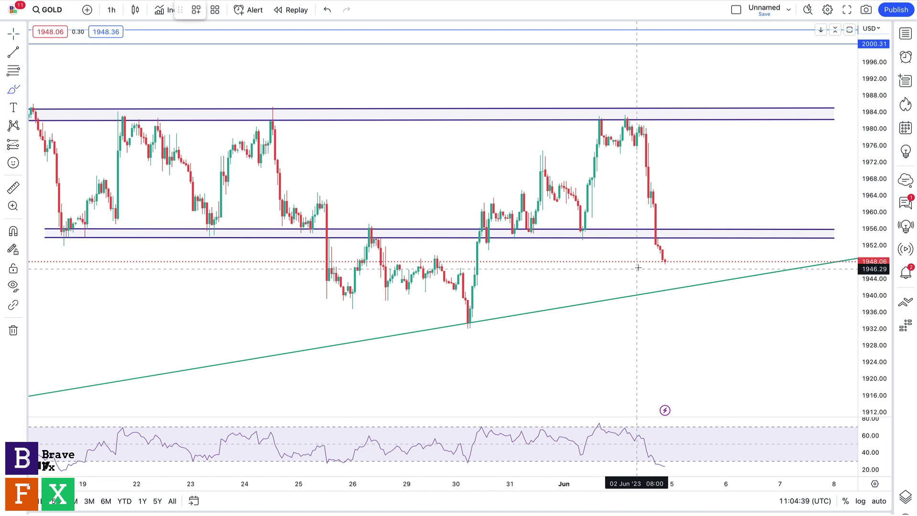
pyautogui.click(664, 260)
pyautogui.moveTo(665, 263)
pyautogui.mouseDown()
pyautogui.moveTo(673, 288)
pyautogui.moveTo(687, 245)
pyautogui.moveTo(695, 282)
pyautogui.moveTo(707, 252)
pyautogui.moveTo(721, 282)
pyautogui.moveTo(730, 251)
pyautogui.moveTo(741, 263)
pyautogui.moveTo(753, 246)
pyautogui.moveTo(784, 361)
pyautogui.mouseUp()
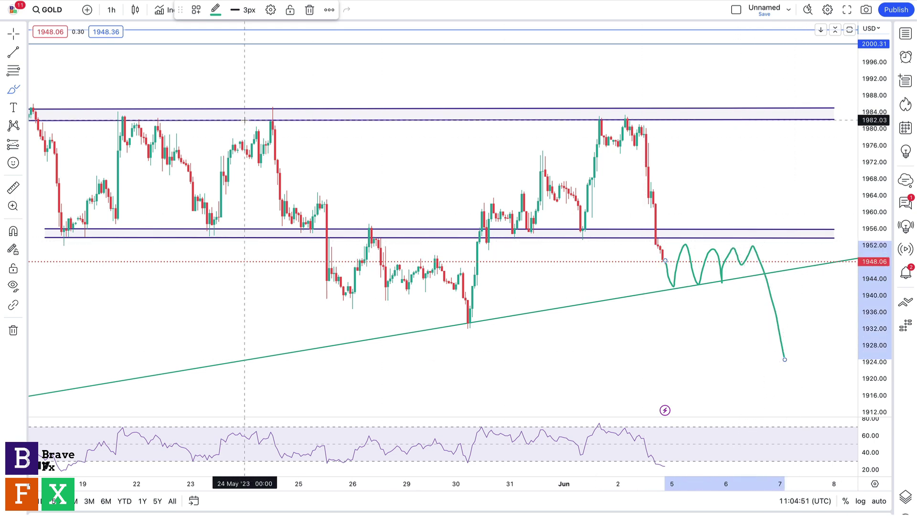
pyautogui.click(12, 39)
# Step: Place a horizontal ray at 1932.41 through the 30 May swing low on the rising trendline
pyautogui.moveTo(554, 351); pyautogui.dragTo(473, 319)
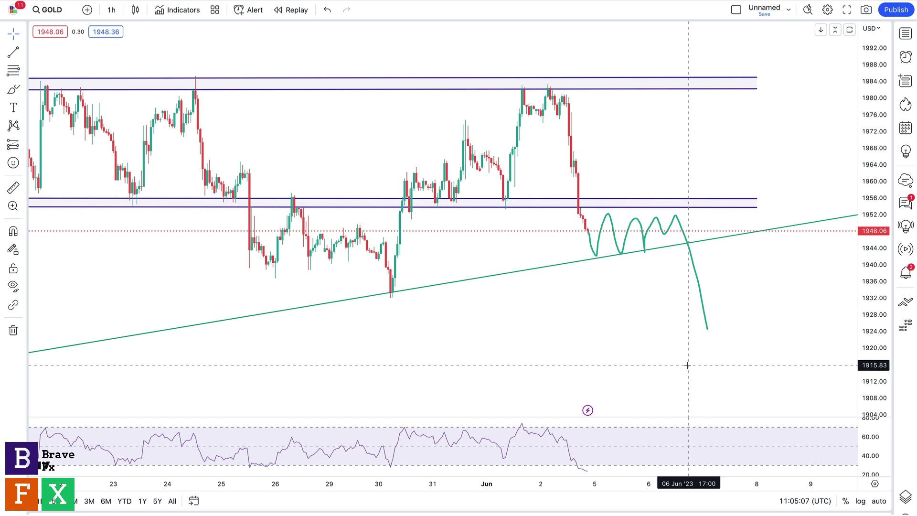
pyautogui.click(25, 54)
pyautogui.click(72, 197)
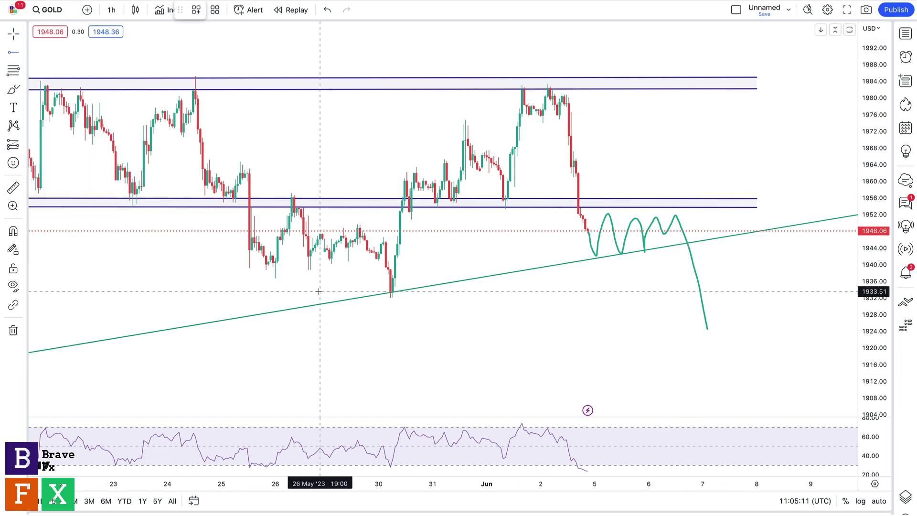
pyautogui.click(365, 296)
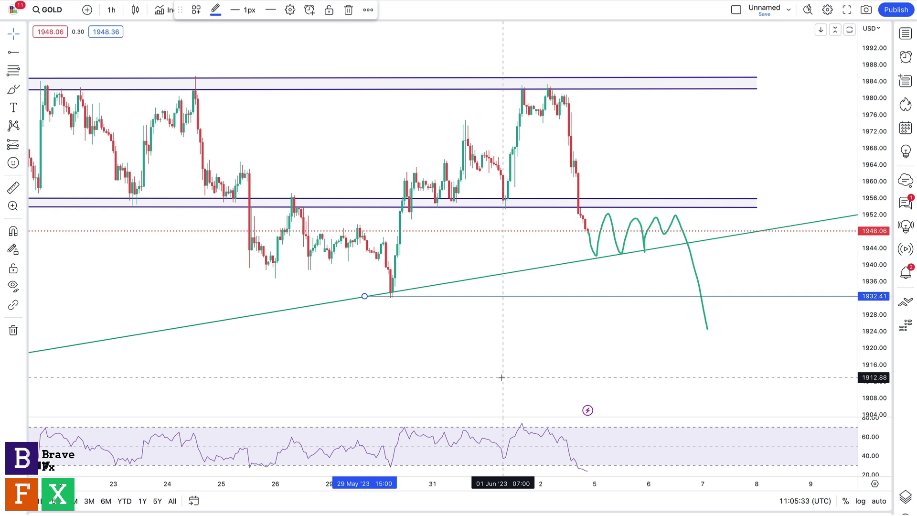
pyautogui.moveTo(319, 123)
pyautogui.mouseDown()
pyautogui.moveTo(428, 120)
pyautogui.moveTo(424, 113)
pyautogui.mouseUp()
pyautogui.click(531, 197)
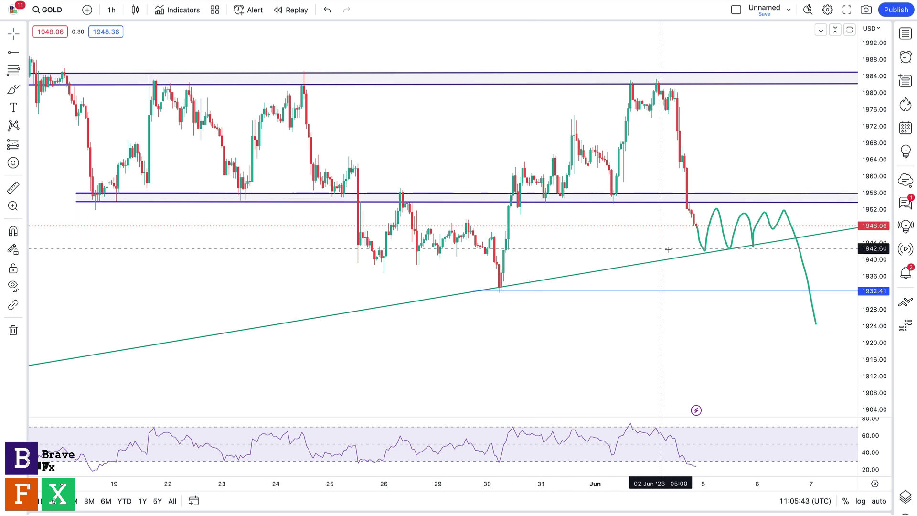
# Step: Replace the brushed bearish path with a bullish one that consolidates around the lower purple zone and climbs to about 1992
pyautogui.click(715, 216)
pyautogui.press('Delete')
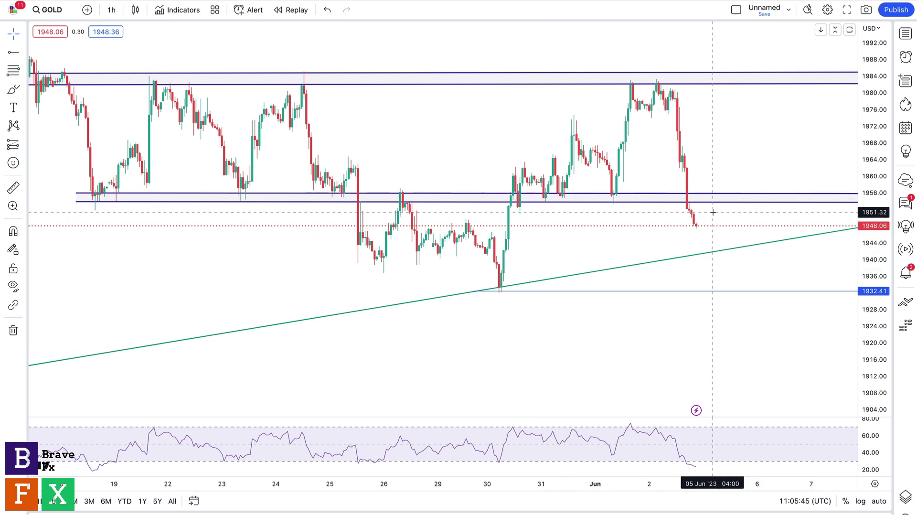
pyautogui.click(12, 89)
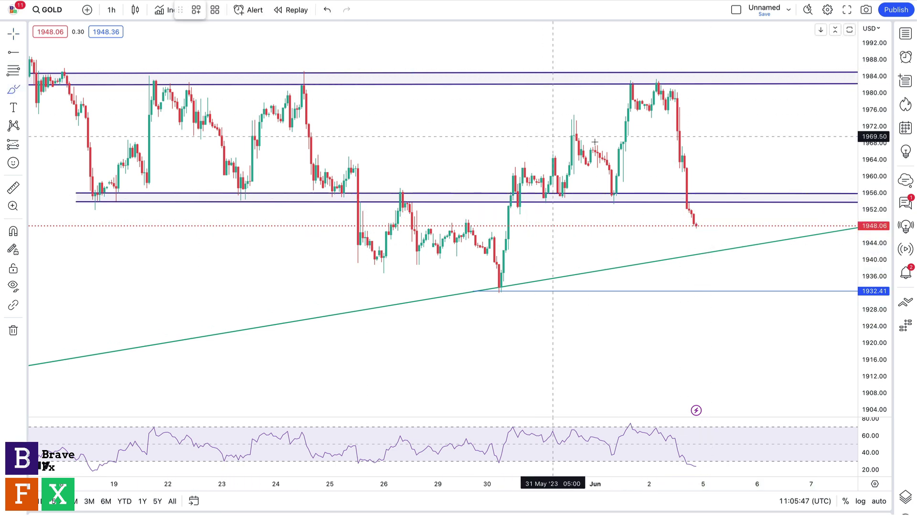
pyautogui.moveTo(697, 225); pyautogui.dragTo(713, 176)
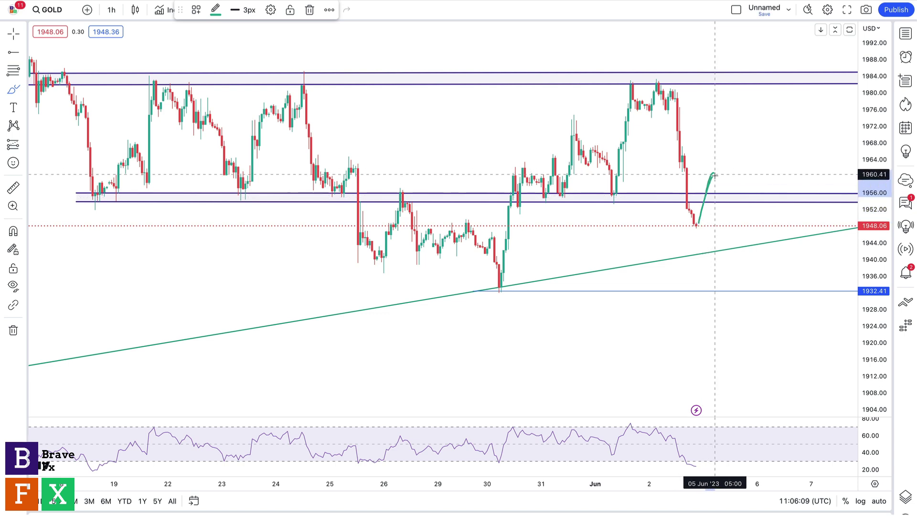
pyautogui.moveTo(725, 196)
pyautogui.mouseDown()
pyautogui.moveTo(731, 162)
pyautogui.moveTo(743, 207)
pyautogui.moveTo(781, 44)
pyautogui.mouseUp()
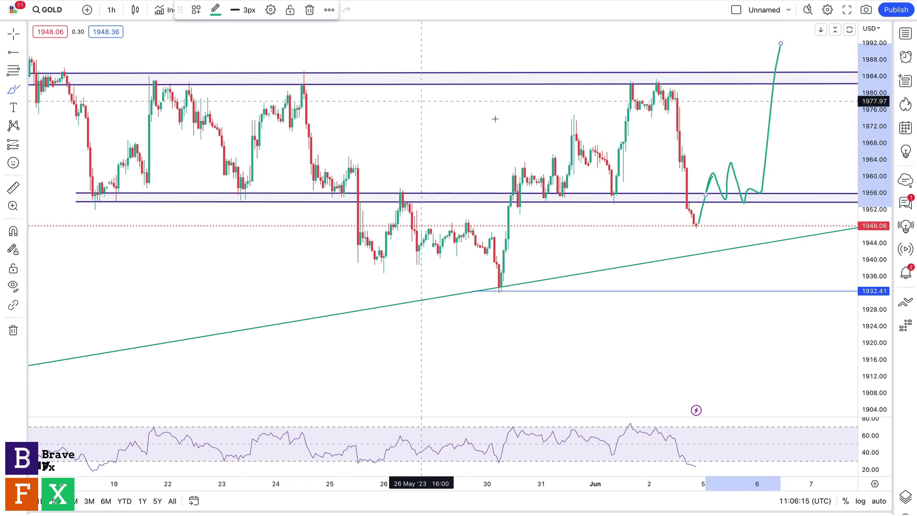
pyautogui.click(13, 34)
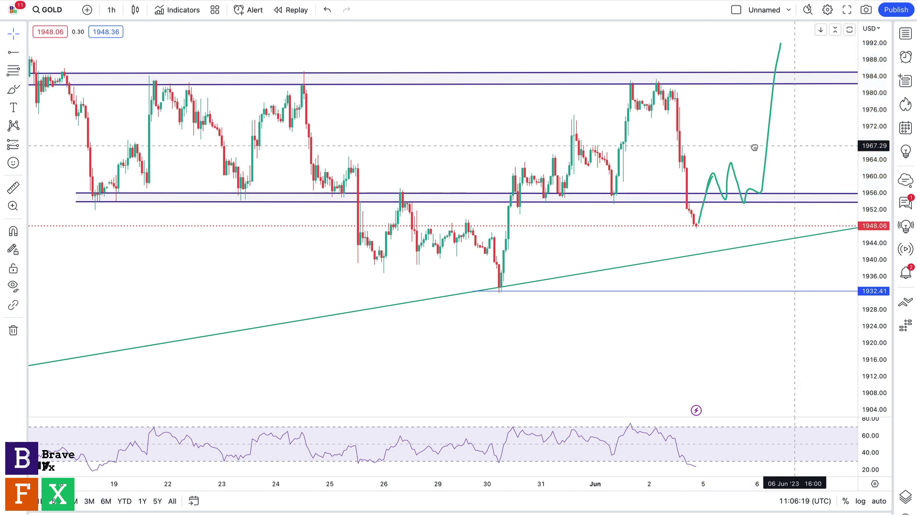
pyautogui.moveTo(797, 147); pyautogui.dragTo(731, 153)
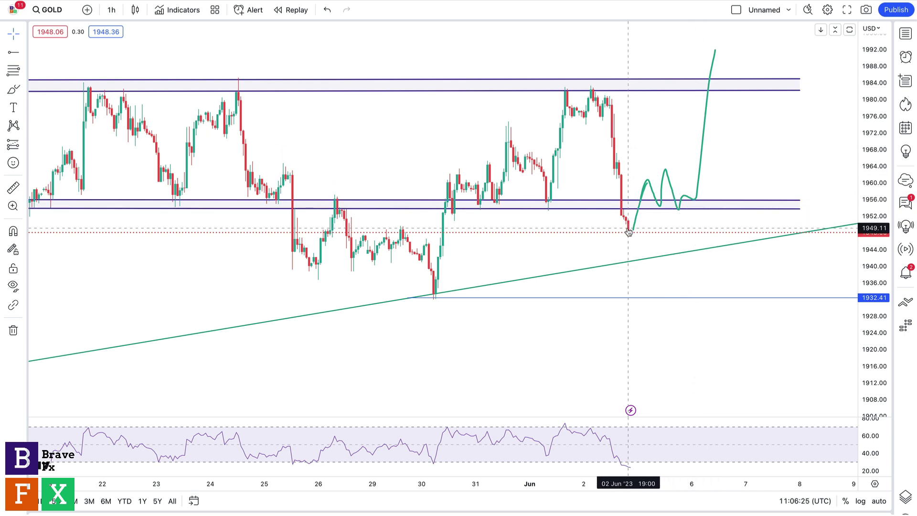
# Step: Delete both brushed segments of the bullish path to the right of the last candle
pyautogui.click(650, 184)
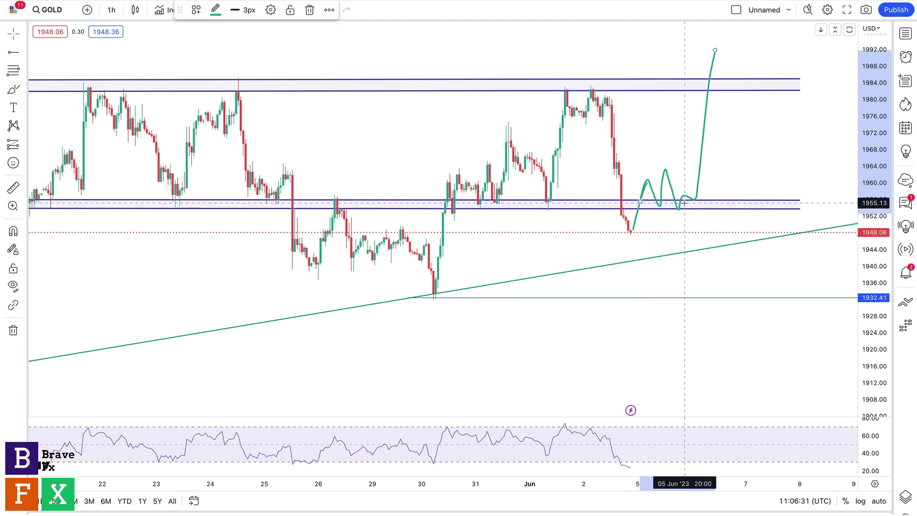
pyautogui.click(14, 89)
pyautogui.moveTo(483, 164)
pyautogui.mouseDown()
pyautogui.moveTo(457, 168)
pyautogui.moveTo(459, 207)
pyautogui.moveTo(497, 189)
pyautogui.moveTo(483, 205)
pyautogui.moveTo(505, 181)
pyautogui.moveTo(539, 108)
pyautogui.mouseUp()
pyautogui.hotkey('ctrl', 'z')
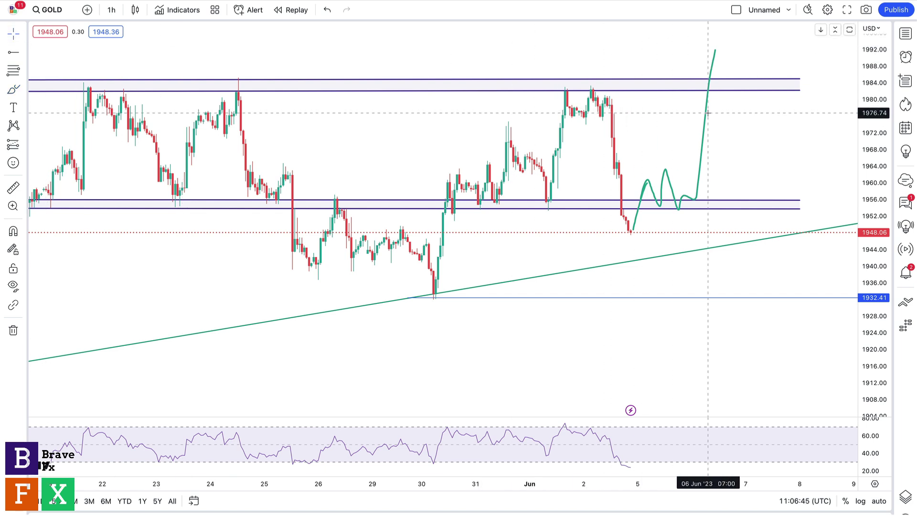
pyautogui.press('Delete')
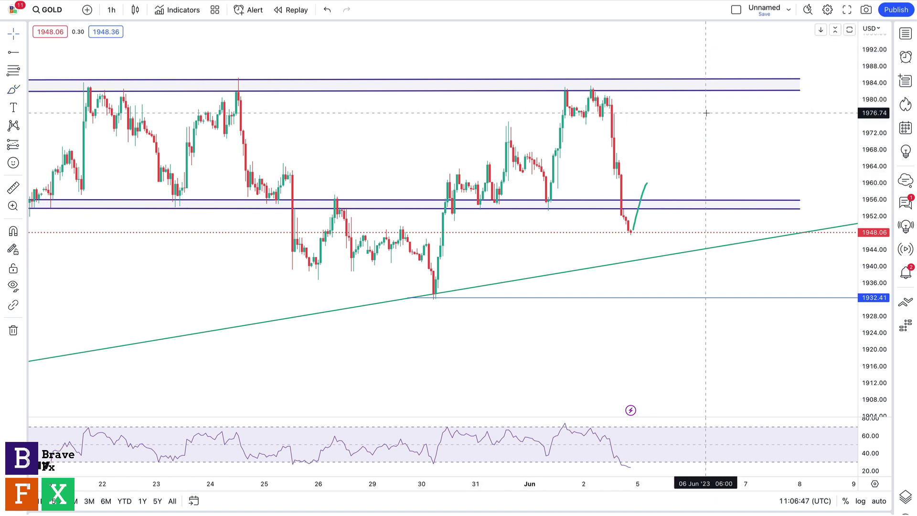
pyautogui.click(646, 188)
pyautogui.press('Delete')
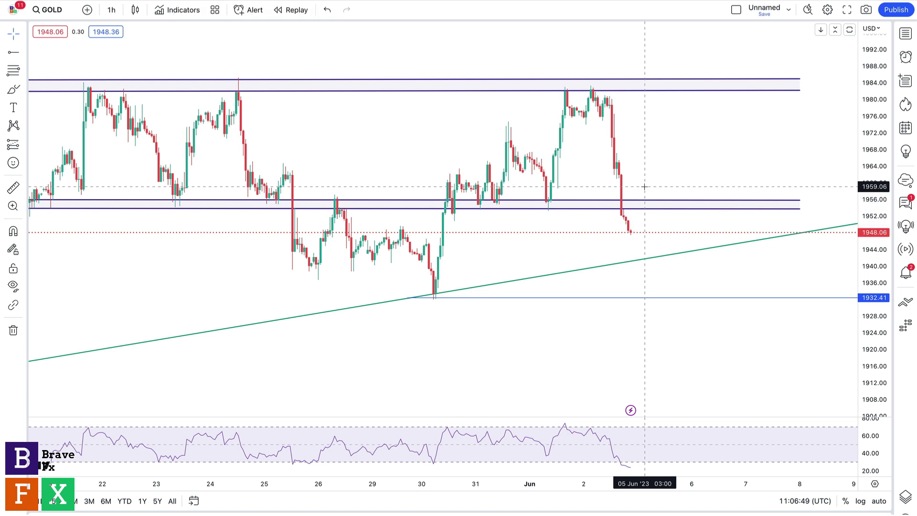
# Step: Brush a path from the last candle to the trendline and up to about 1981, and add a horizontal ray at 1960.16
pyautogui.click(13, 89)
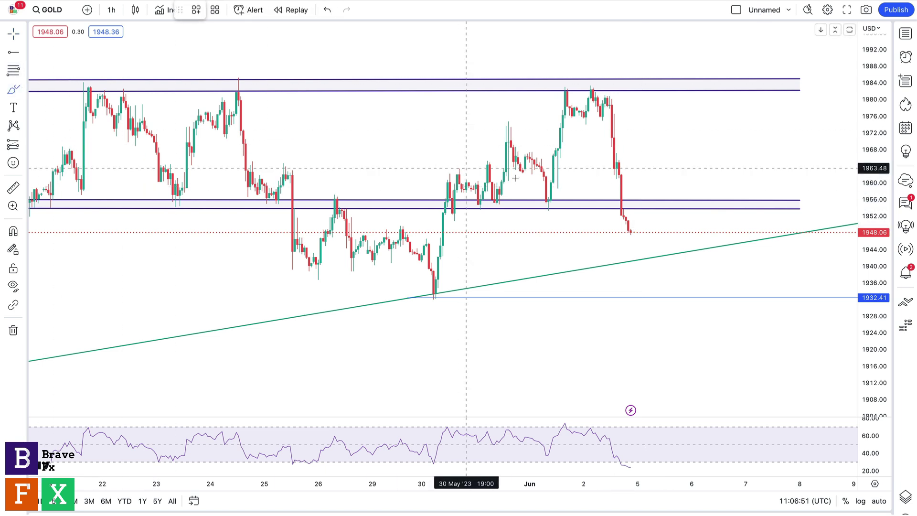
pyautogui.moveTo(631, 231)
pyautogui.mouseDown()
pyautogui.moveTo(639, 261)
pyautogui.moveTo(643, 241)
pyautogui.moveTo(666, 235)
pyautogui.moveTo(676, 212)
pyautogui.moveTo(684, 221)
pyautogui.moveTo(694, 181)
pyautogui.moveTo(718, 201)
pyautogui.moveTo(742, 95)
pyautogui.mouseUp()
pyautogui.click(13, 52)
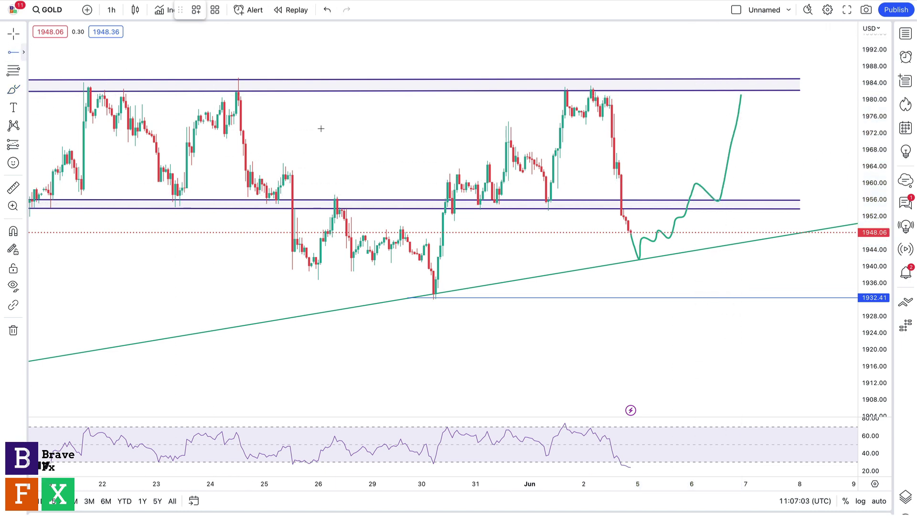
pyautogui.click(675, 182)
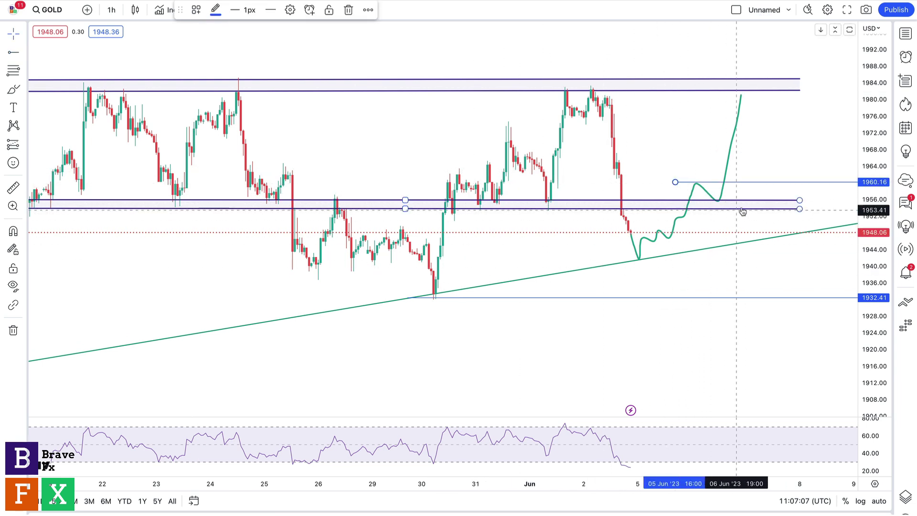
pyautogui.moveTo(309, 357)
pyautogui.mouseDown()
pyautogui.moveTo(375, 360)
pyautogui.moveTo(347, 363)
pyautogui.mouseUp()
pyautogui.click(304, 220)
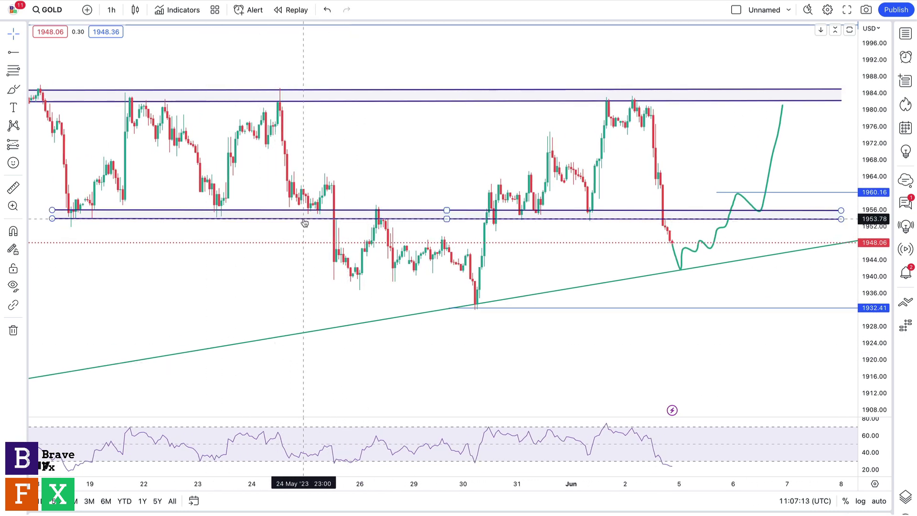
# Step: Examine the gold price action between the two purple zones, the rising trendline and the brushed bullish path
pyautogui.click(384, 224)
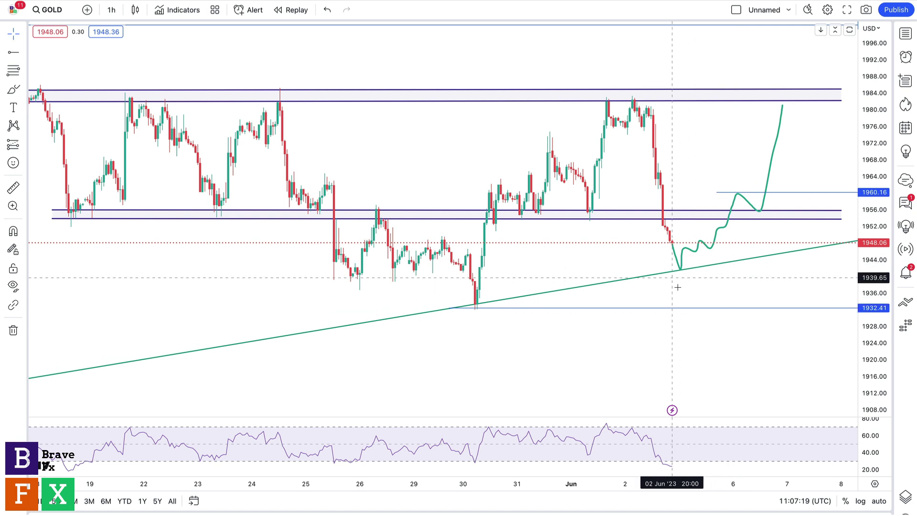
pyautogui.moveTo(720, 289); pyautogui.dragTo(679, 288)
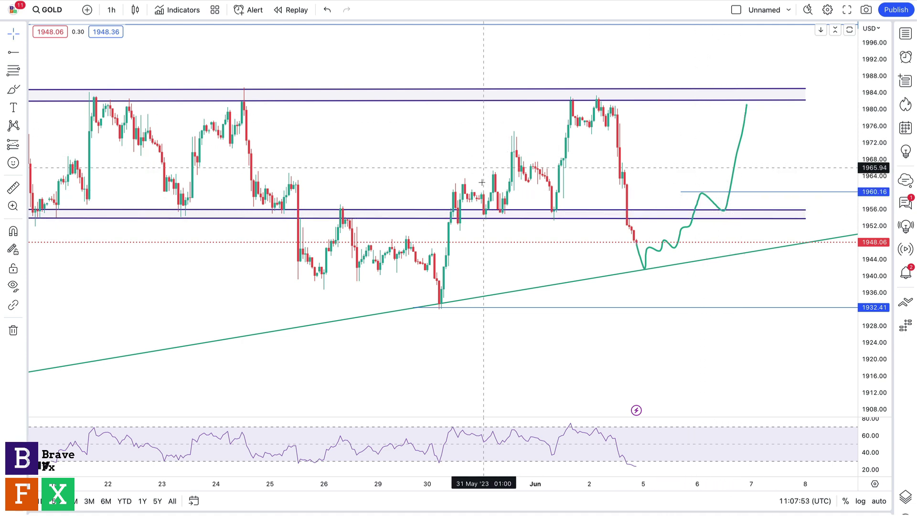
pyautogui.moveTo(196, 245); pyautogui.dragTo(417, 244)
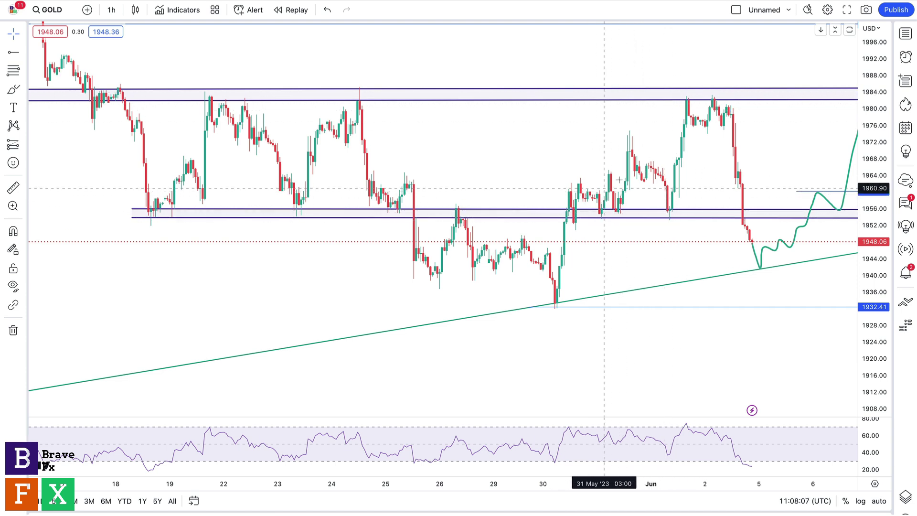
pyautogui.moveTo(801, 173); pyautogui.dragTo(638, 158)
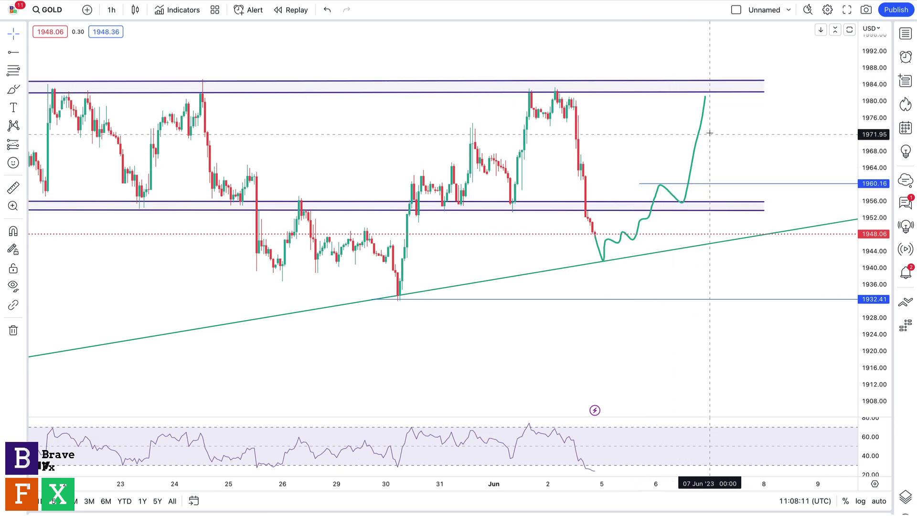
pyautogui.moveTo(658, 124); pyautogui.dragTo(736, 138)
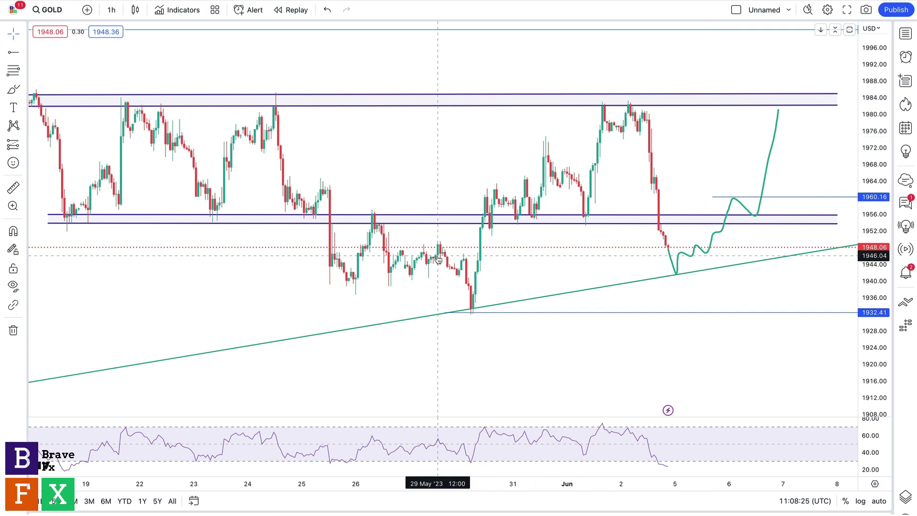
pyautogui.click(413, 468)
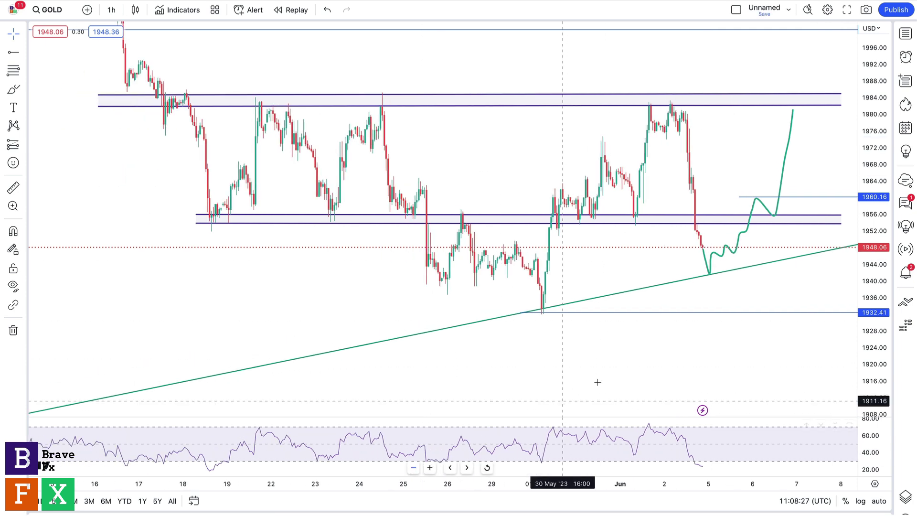
pyautogui.scroll(2, 576, 484)
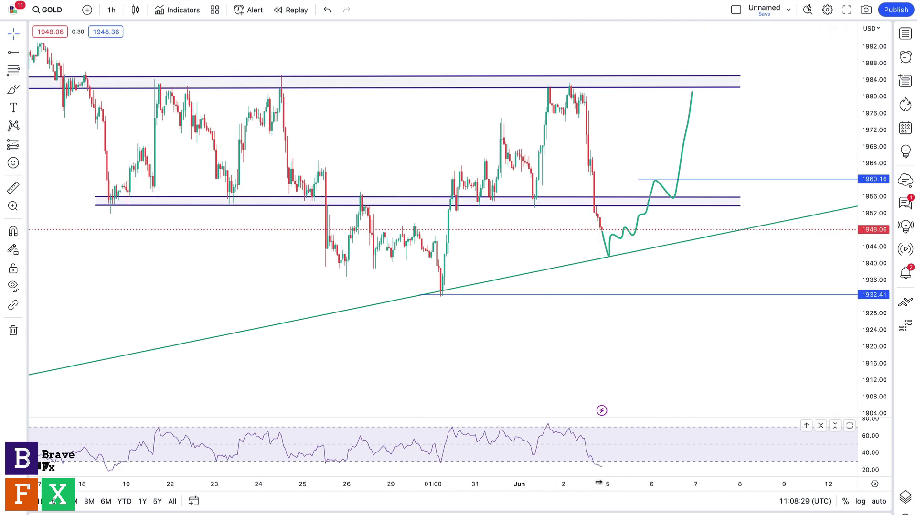
# Step: Replace the brushed path with one from the last candle to the trendline, retesting the lower purple zone and rising to about 1992
pyautogui.click(636, 238)
pyautogui.press('Delete')
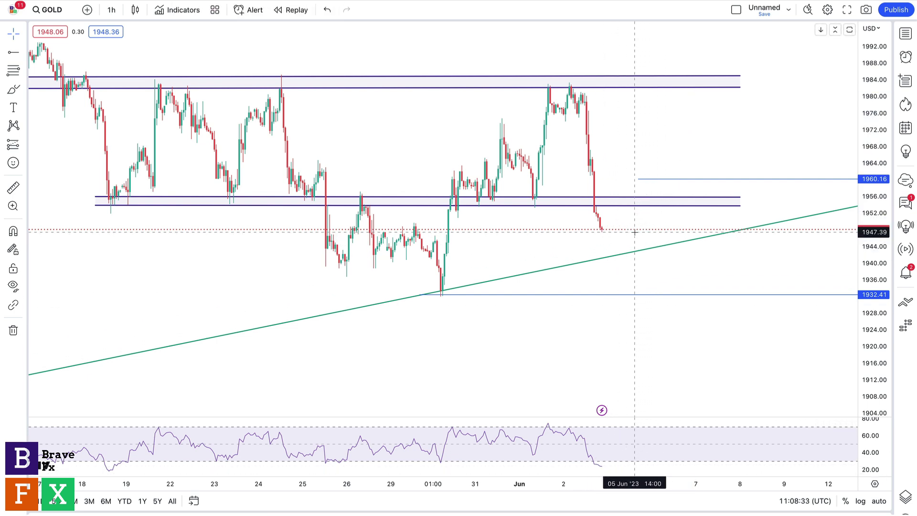
pyautogui.click(13, 90)
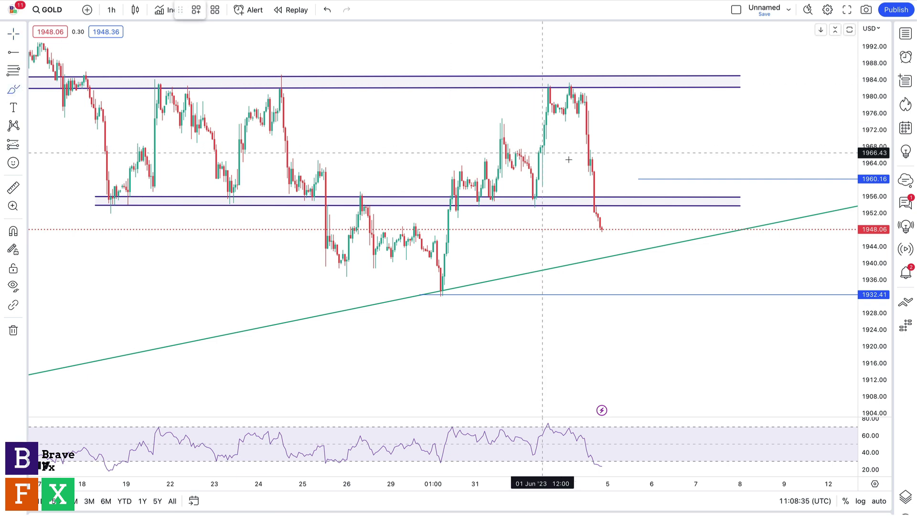
pyautogui.moveTo(600, 228); pyautogui.dragTo(608, 244)
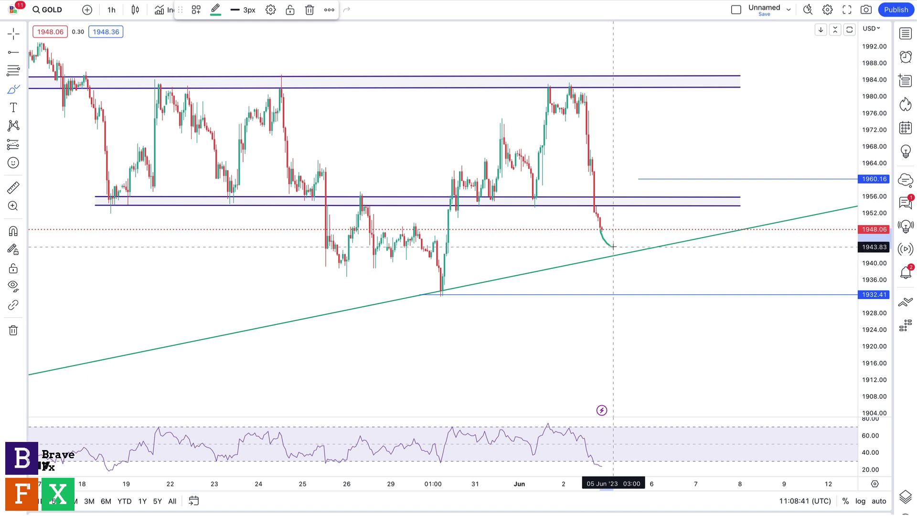
pyautogui.moveTo(619, 246)
pyautogui.mouseDown()
pyautogui.moveTo(651, 233)
pyautogui.moveTo(668, 181)
pyautogui.moveTo(692, 203)
pyautogui.moveTo(745, 44)
pyautogui.mouseUp()
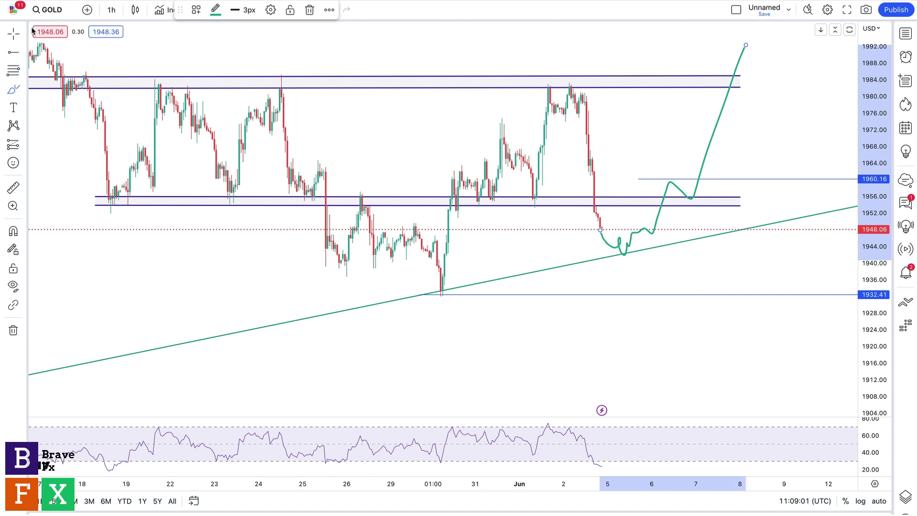
# Step: Replace the bullish path with a bearish one that consolidates above the trendline near the last price and drops to about 1920
pyautogui.click(16, 34)
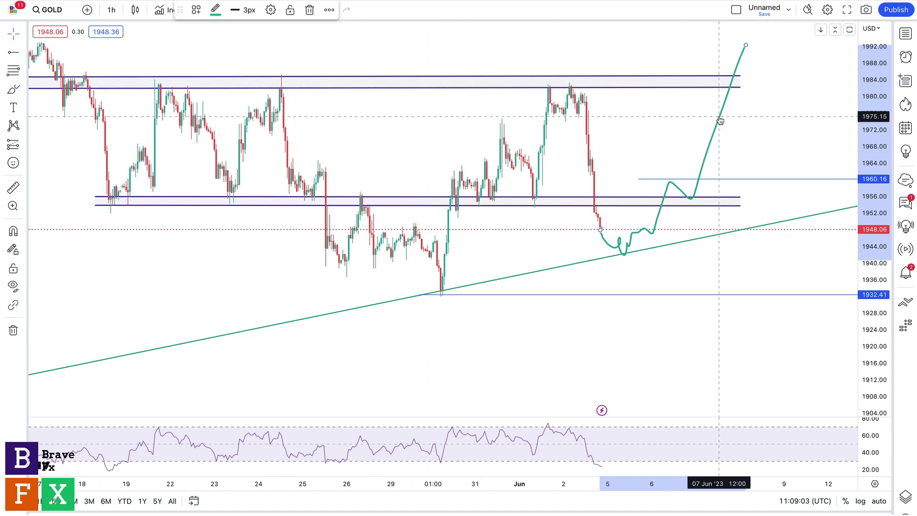
pyautogui.press('Delete')
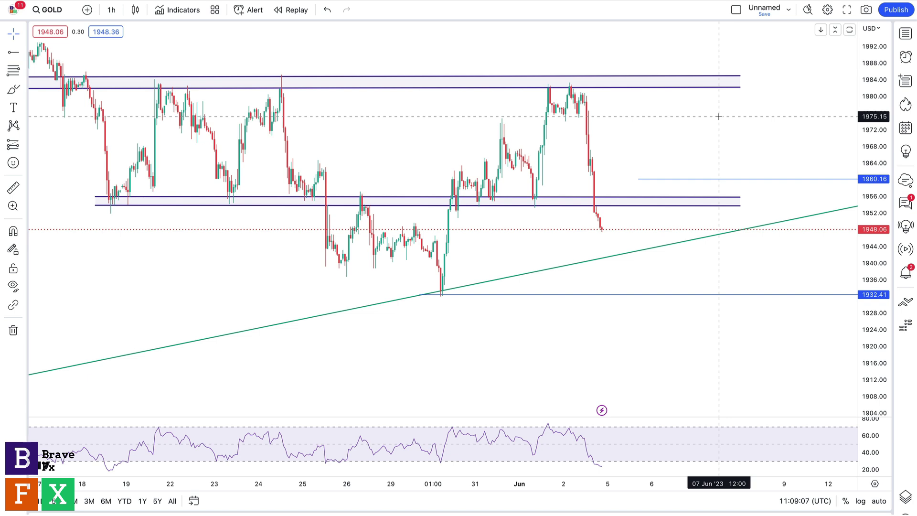
pyautogui.click(13, 91)
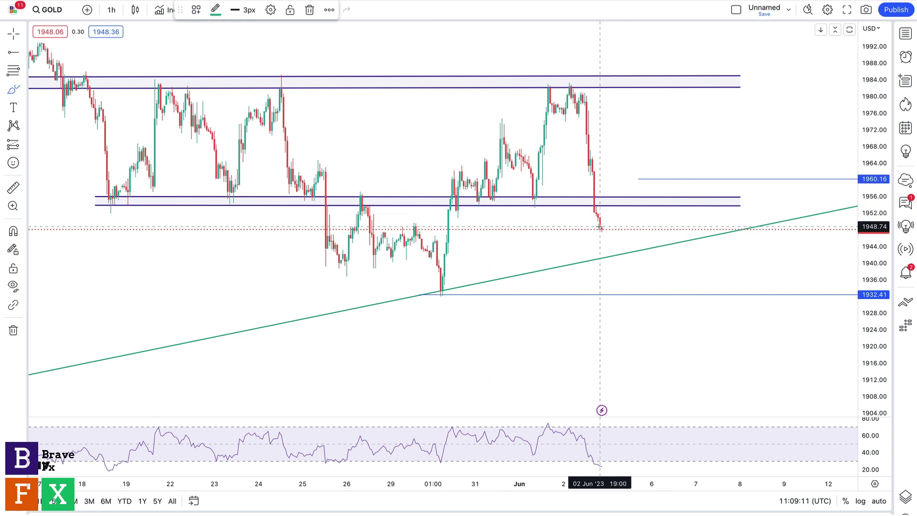
pyautogui.moveTo(603, 230)
pyautogui.mouseDown()
pyautogui.moveTo(606, 246)
pyautogui.moveTo(616, 233)
pyautogui.mouseUp()
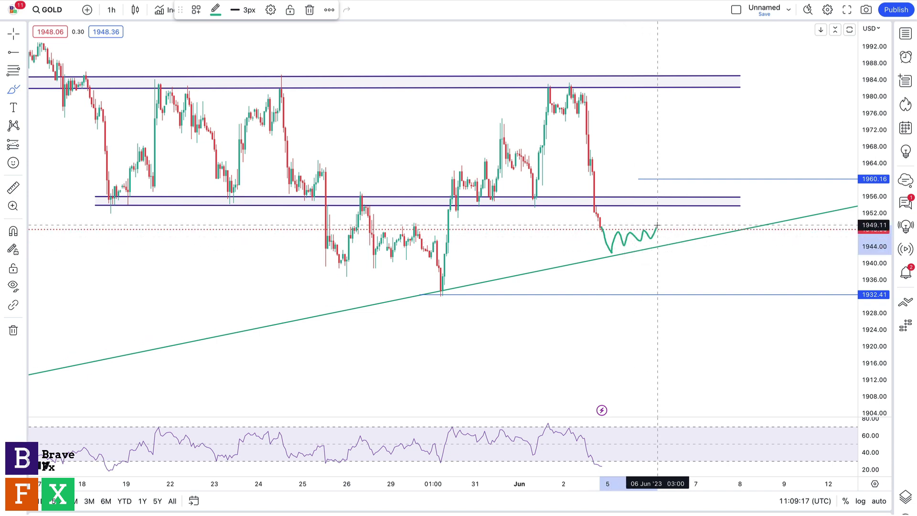
pyautogui.moveTo(657, 225); pyautogui.dragTo(684, 345)
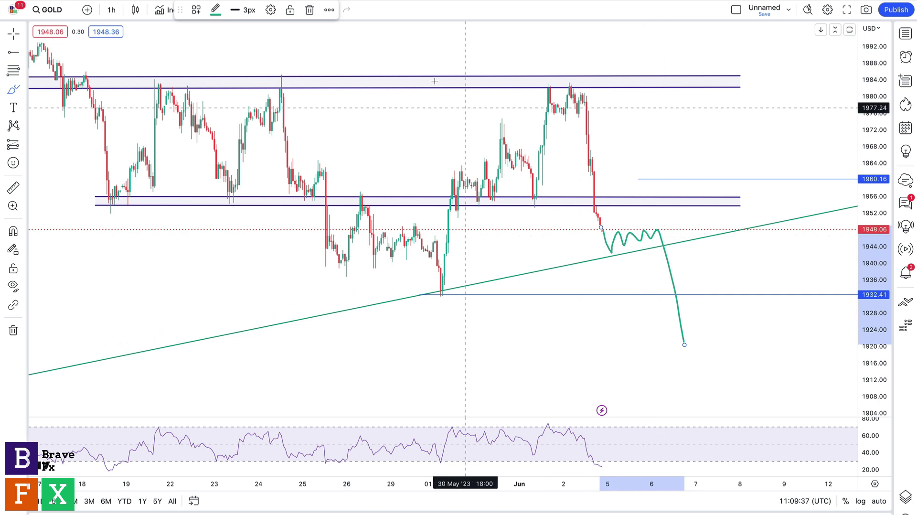
# Step: Replace the brushed path with one that bounces off the trendline, circles inside the lower purple zone and falls to about 1930
pyautogui.click(310, 9)
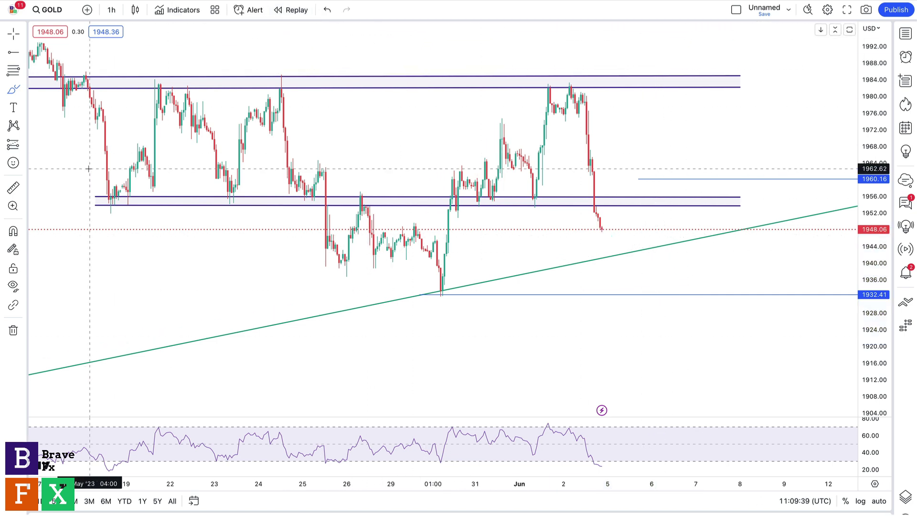
pyautogui.click(24, 90)
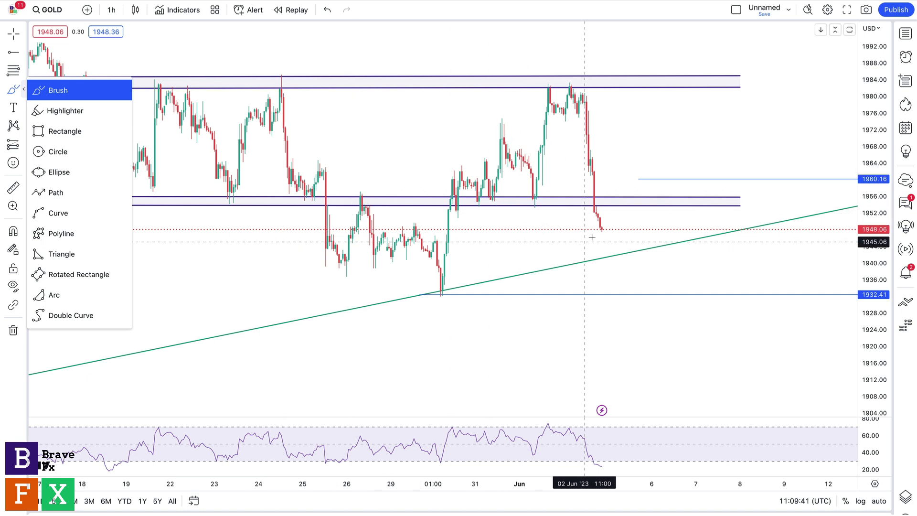
pyautogui.click(600, 224)
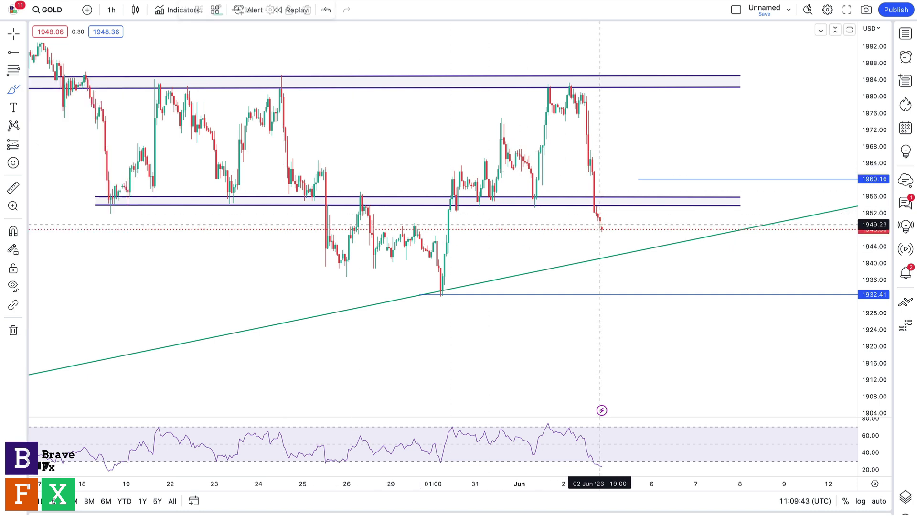
pyautogui.moveTo(602, 238)
pyautogui.mouseDown()
pyautogui.moveTo(609, 257)
pyautogui.moveTo(654, 202)
pyautogui.moveTo(670, 210)
pyautogui.moveTo(661, 205)
pyautogui.moveTo(710, 305)
pyautogui.mouseUp()
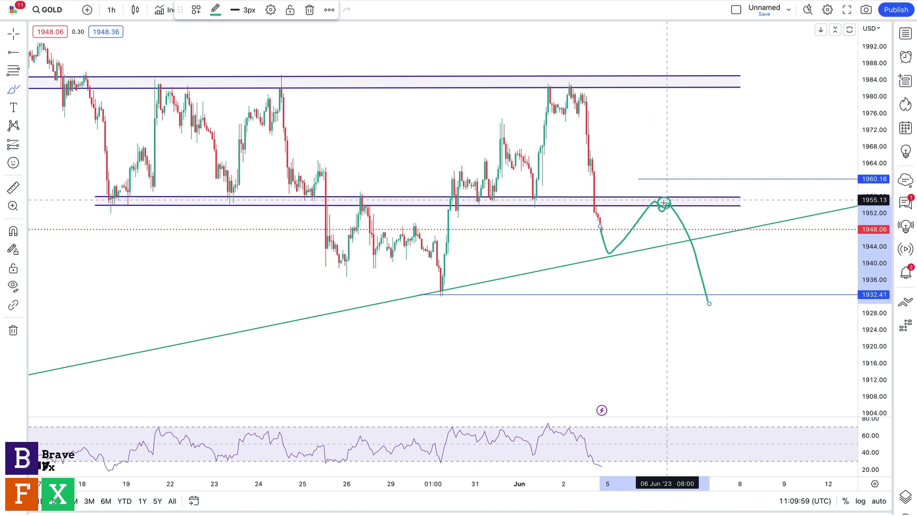
# Step: Move the horizontal ray at 1960.16 down to 1952.67, starting just below the path's peak in the lower purple zone
pyautogui.click(12, 32)
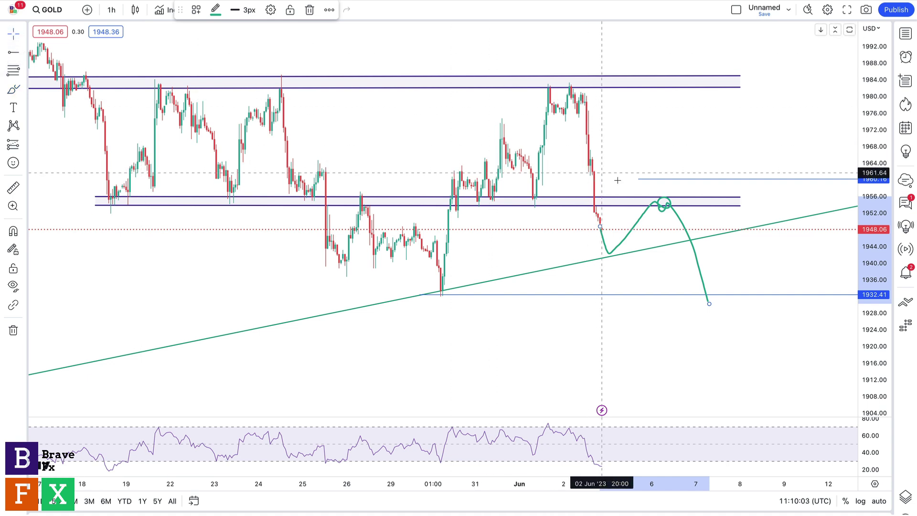
pyautogui.click(639, 180)
pyautogui.moveTo(639, 180); pyautogui.dragTo(638, 192)
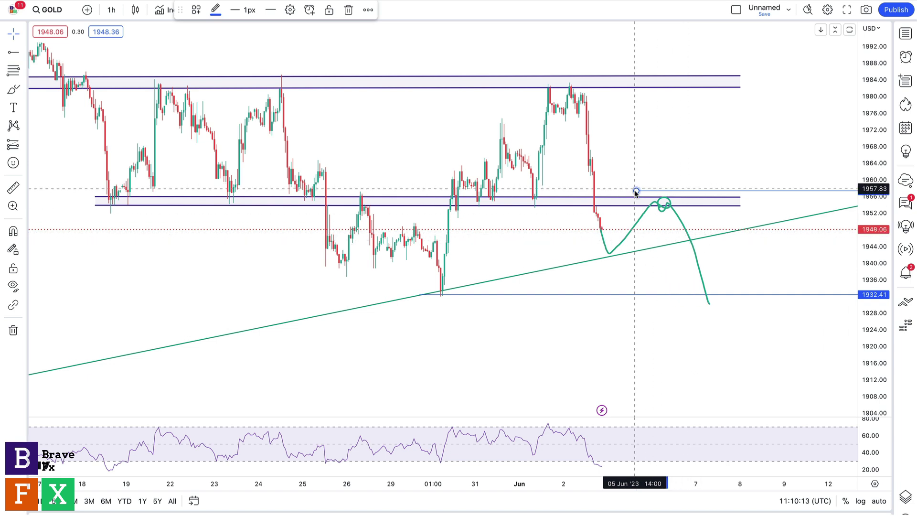
pyautogui.moveTo(642, 196); pyautogui.dragTo(654, 212)
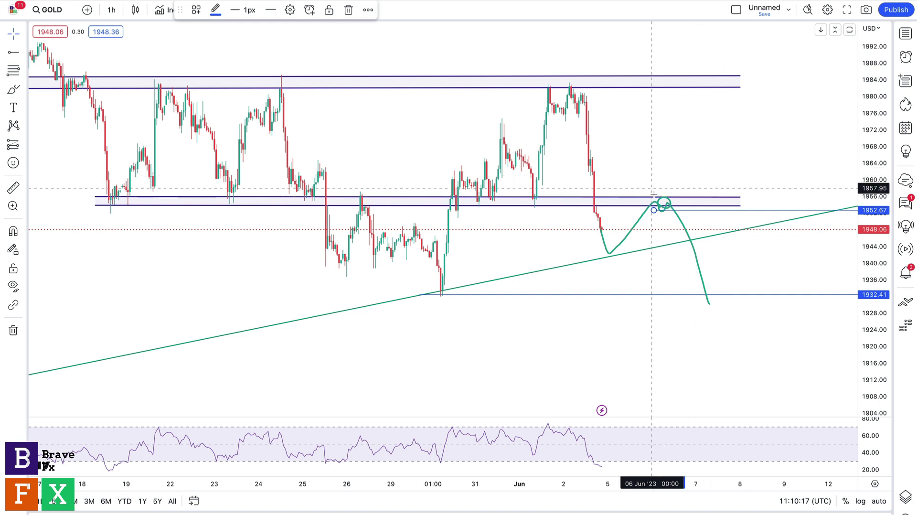
# Step: Brush an alternative bullish branch from where the falling path meets the trendline, near 1946, up to about 1979
pyautogui.click(13, 89)
pyautogui.click(690, 237)
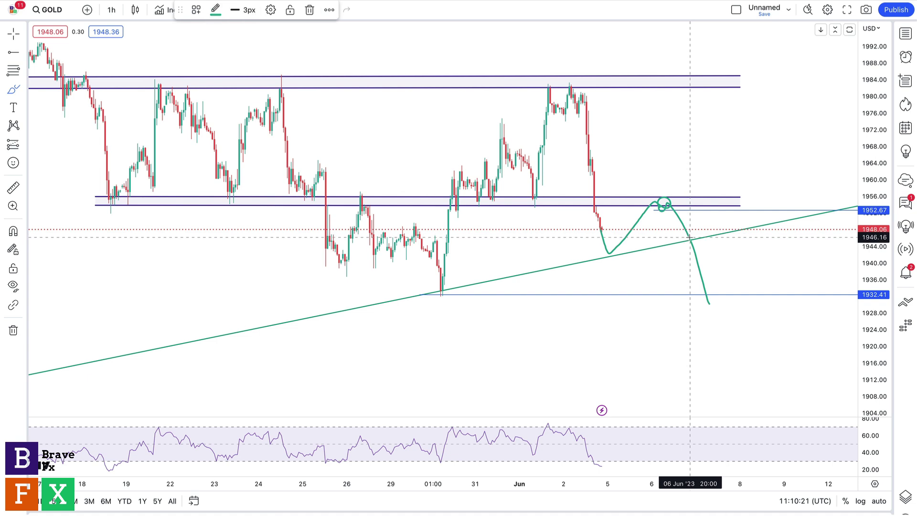
pyautogui.moveTo(694, 239); pyautogui.dragTo(740, 101)
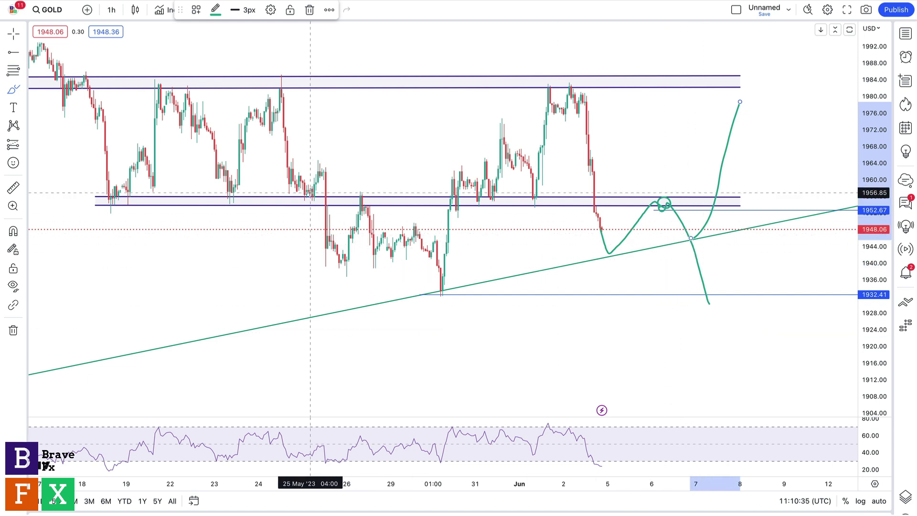
# Step: Switch to the GBPUSD 4-hour chart and examine the wider price history above and below the large lower purple zone
pyautogui.hotkey('ctrl', 'Tab')
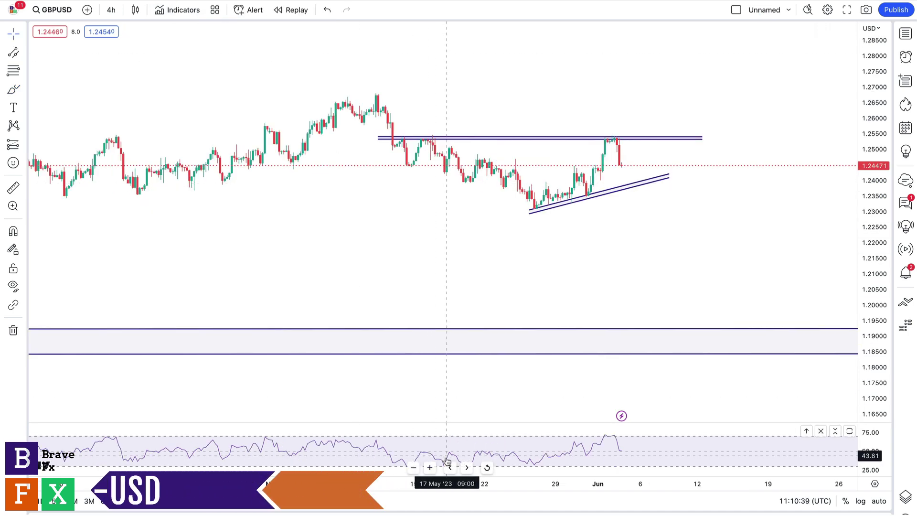
pyautogui.click(414, 468)
pyautogui.click(413, 468)
pyautogui.click(413, 467)
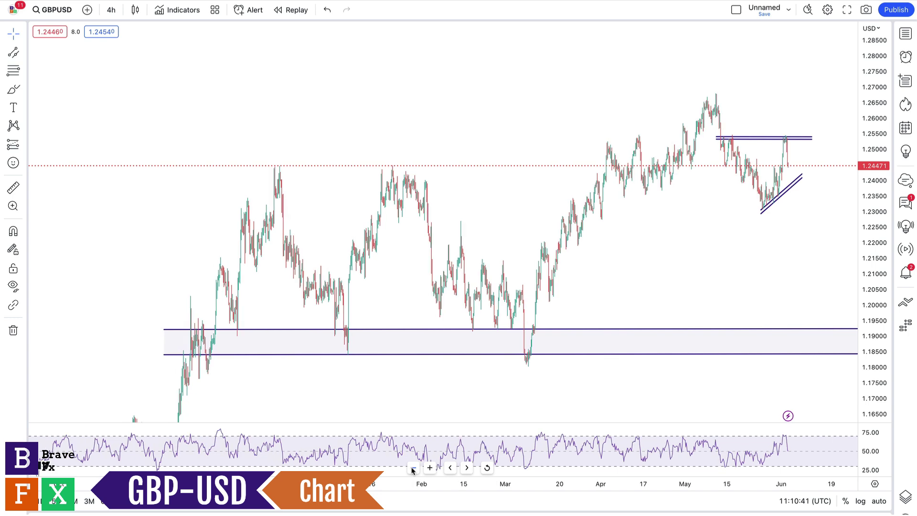
pyautogui.click(413, 467)
pyautogui.moveTo(874, 92); pyautogui.dragTo(875, 263)
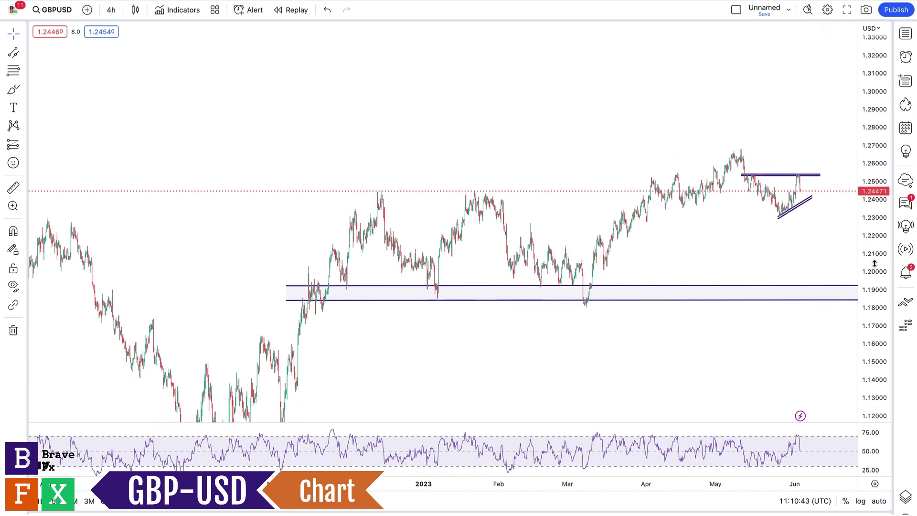
pyautogui.moveTo(737, 350); pyautogui.dragTo(717, 227)
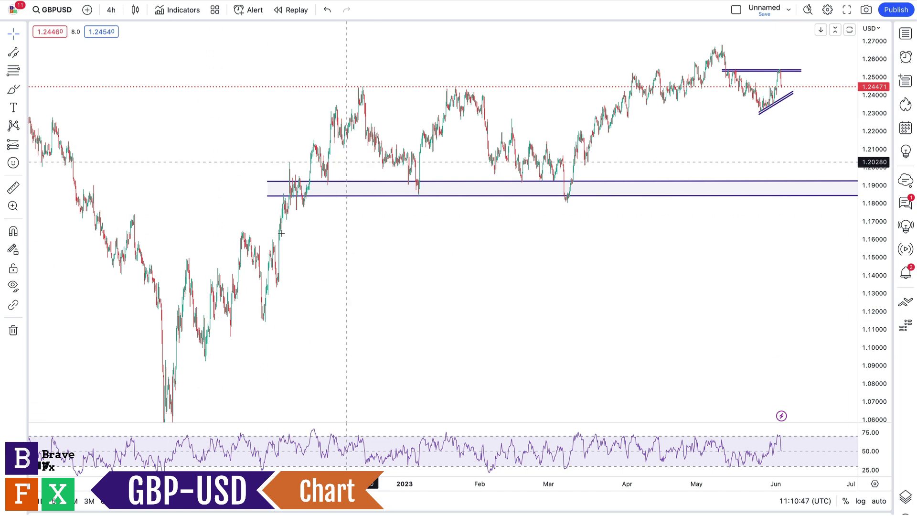
pyautogui.moveTo(625, 134); pyautogui.dragTo(549, 180)
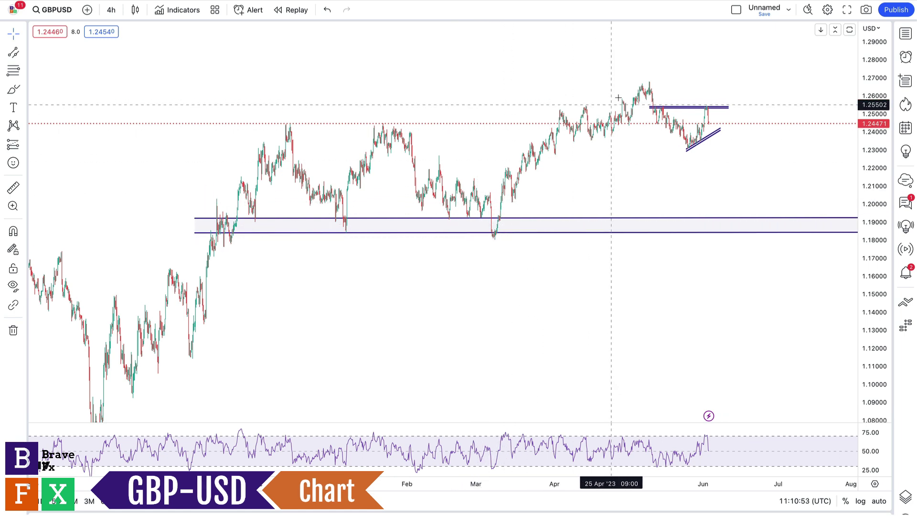
pyautogui.moveTo(637, 164); pyautogui.dragTo(520, 221)
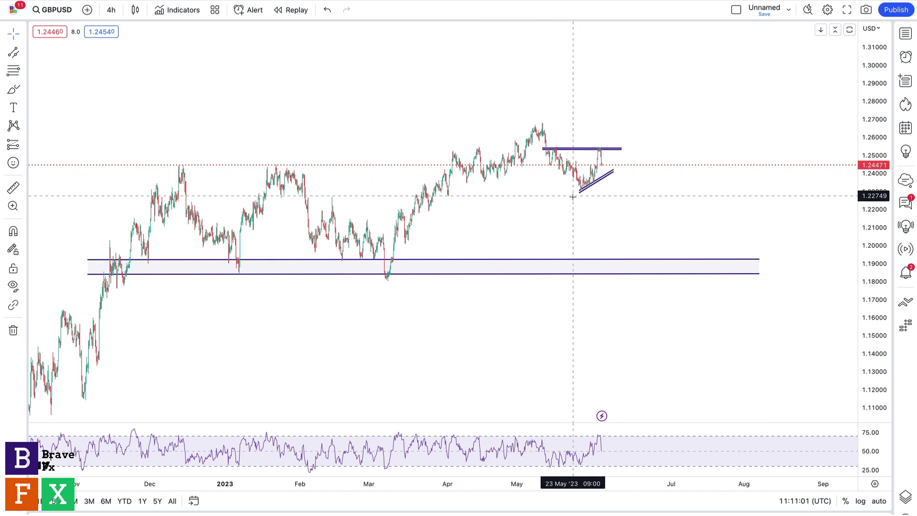
# Step: Examine the recent GBPUSD price action between the narrow horizontal zone near 1.2536 and the short rising channel in closer detail
pyautogui.click(604, 151)
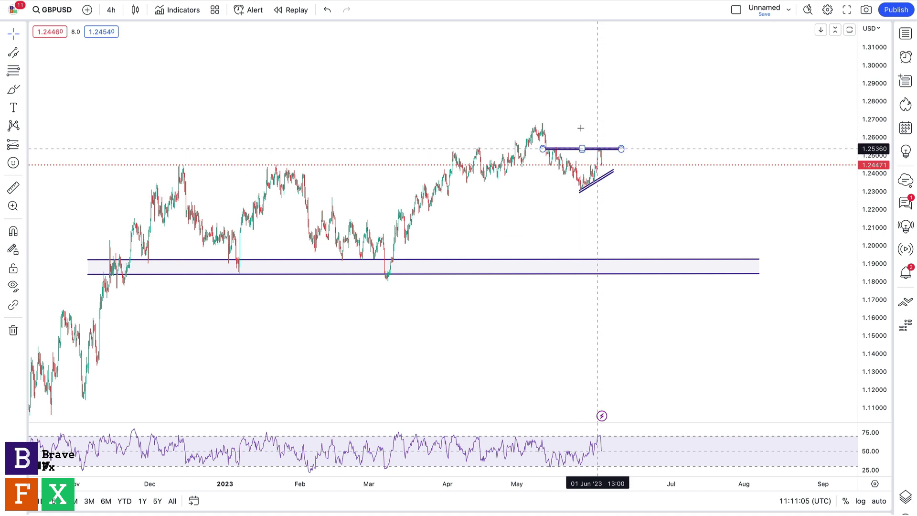
pyautogui.click(428, 303)
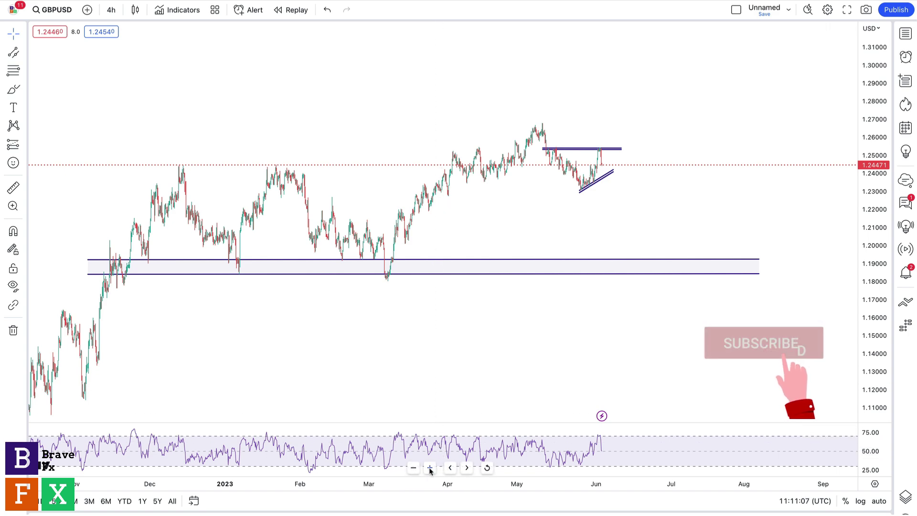
pyautogui.click(430, 467)
pyautogui.click(430, 468)
pyautogui.moveTo(217, 358); pyautogui.dragTo(593, 397)
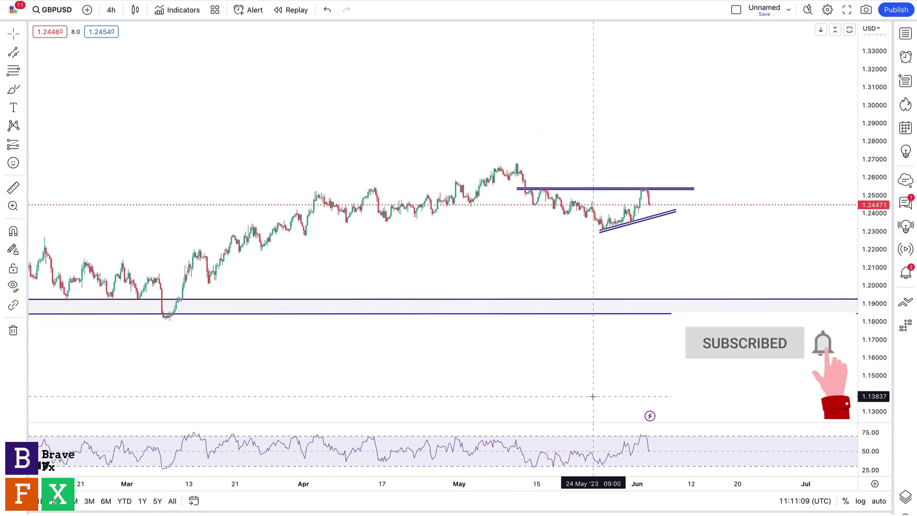
pyautogui.moveTo(881, 362); pyautogui.dragTo(861, 201)
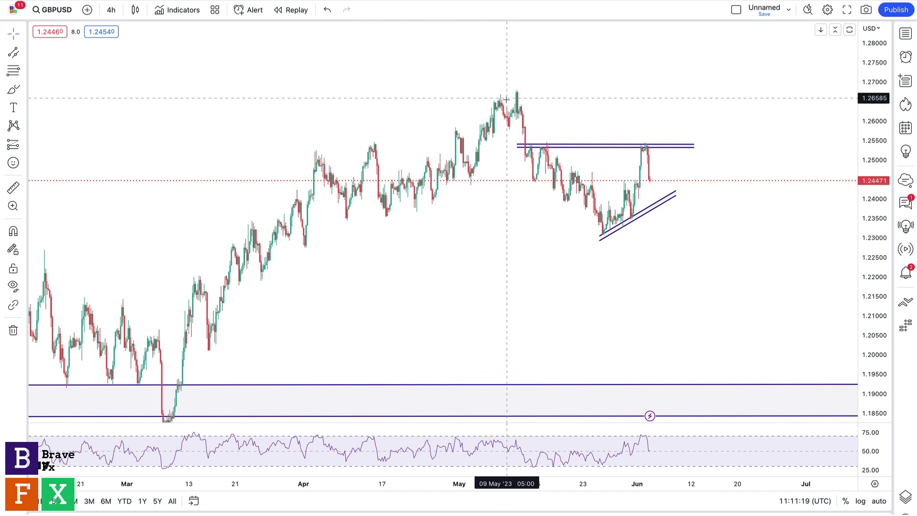
# Step: Brush a bearish path from the current price in waves down into the large lower purple zone, with a rebound up to about 1.259
pyautogui.click(647, 146)
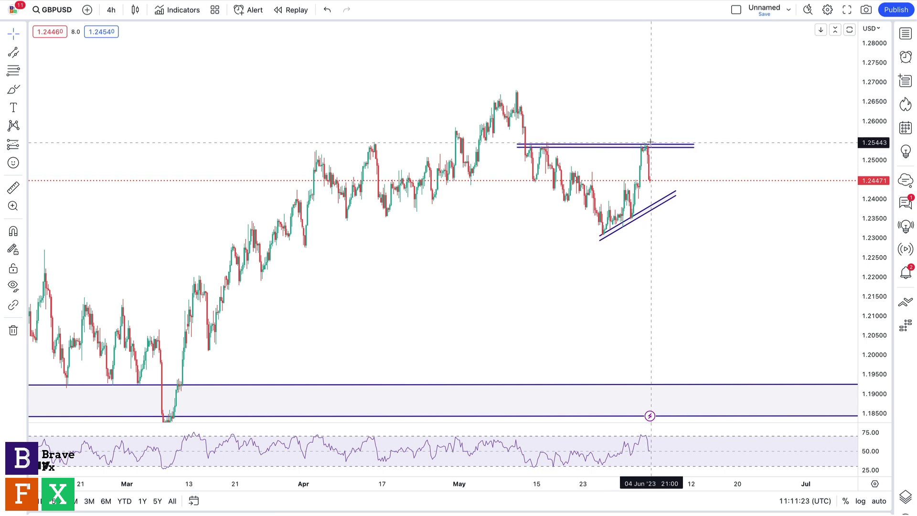
pyautogui.moveTo(576, 90); pyautogui.dragTo(532, 71)
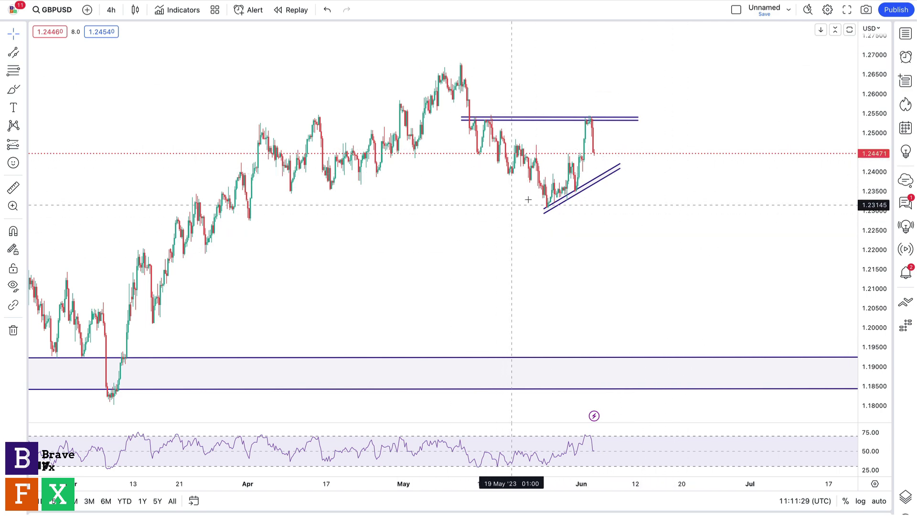
pyautogui.click(414, 469)
pyautogui.moveTo(596, 269); pyautogui.dragTo(580, 250)
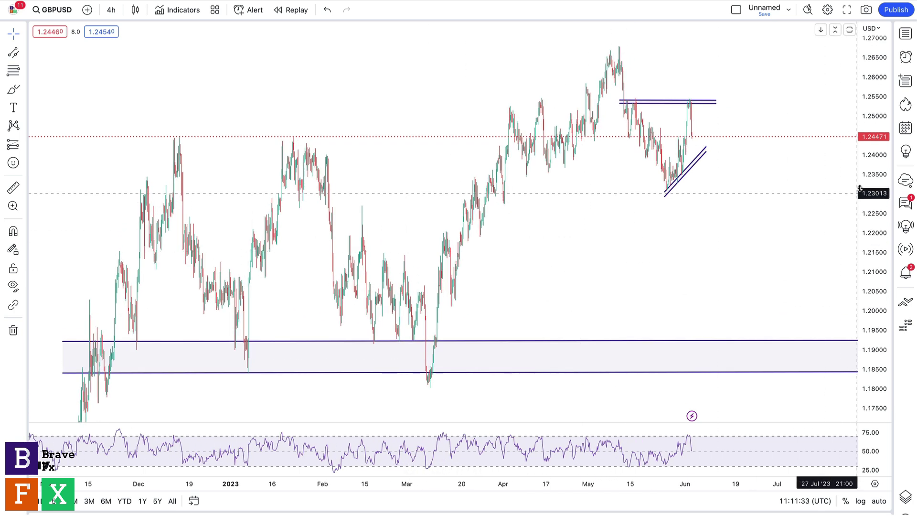
pyautogui.moveTo(875, 194); pyautogui.dragTo(874, 225)
pyautogui.moveTo(745, 229); pyautogui.dragTo(666, 225)
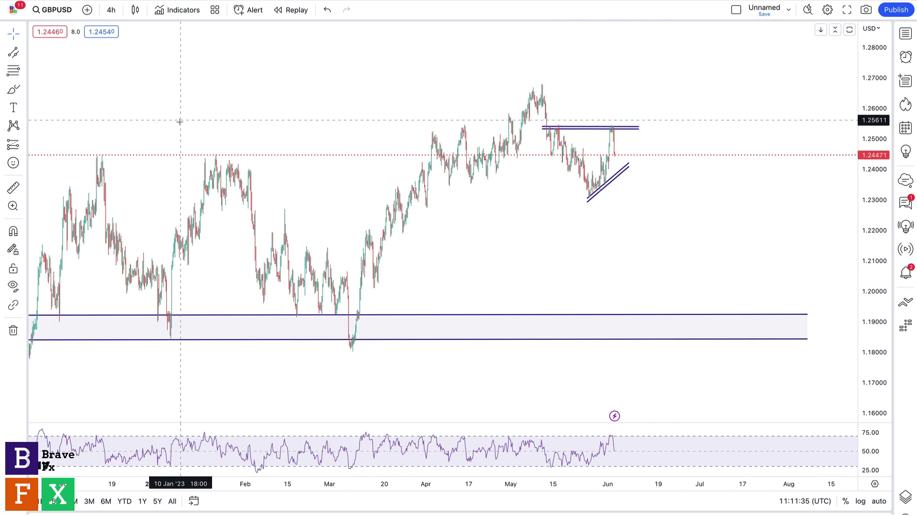
pyautogui.click(13, 90)
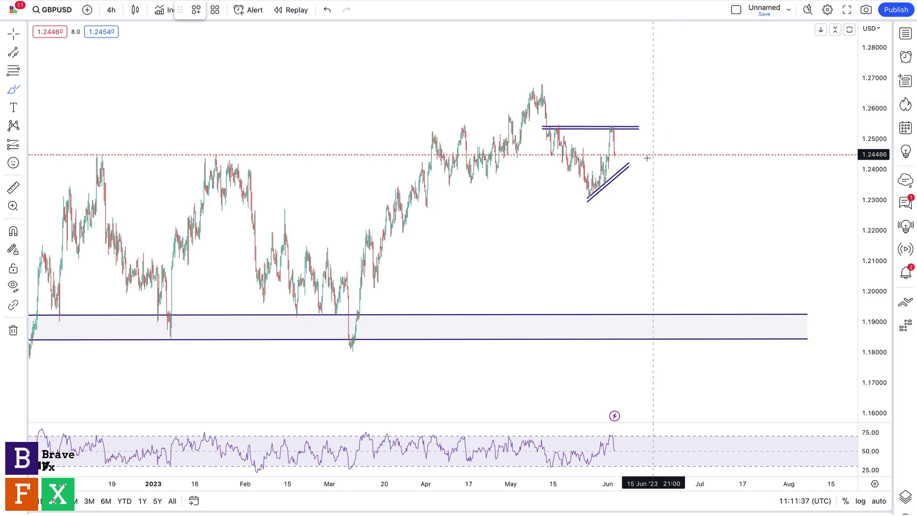
pyautogui.moveTo(621, 155)
pyautogui.mouseDown()
pyautogui.moveTo(686, 248)
pyautogui.moveTo(729, 335)
pyautogui.moveTo(717, 327)
pyautogui.moveTo(738, 335)
pyautogui.moveTo(769, 242)
pyautogui.moveTo(789, 112)
pyautogui.mouseUp()
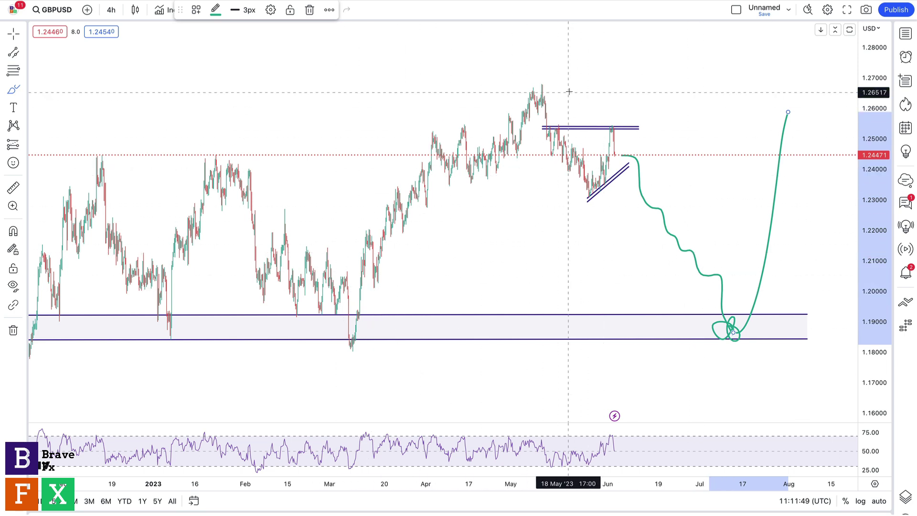
# Step: Undo the rebound stroke and delete the falling brush path that leads into the lower purple zone
pyautogui.hotkey('ctrl', 'z')
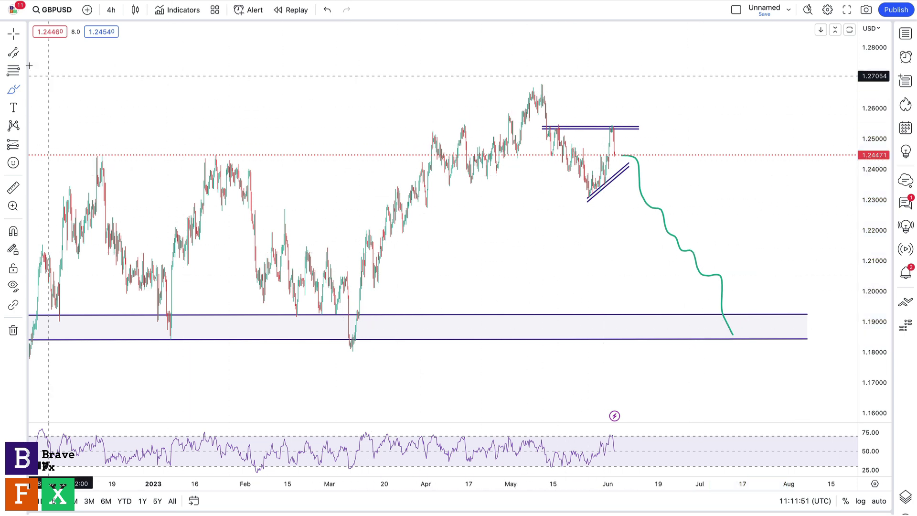
pyautogui.click(13, 32)
pyautogui.click(658, 212)
pyautogui.press('Delete')
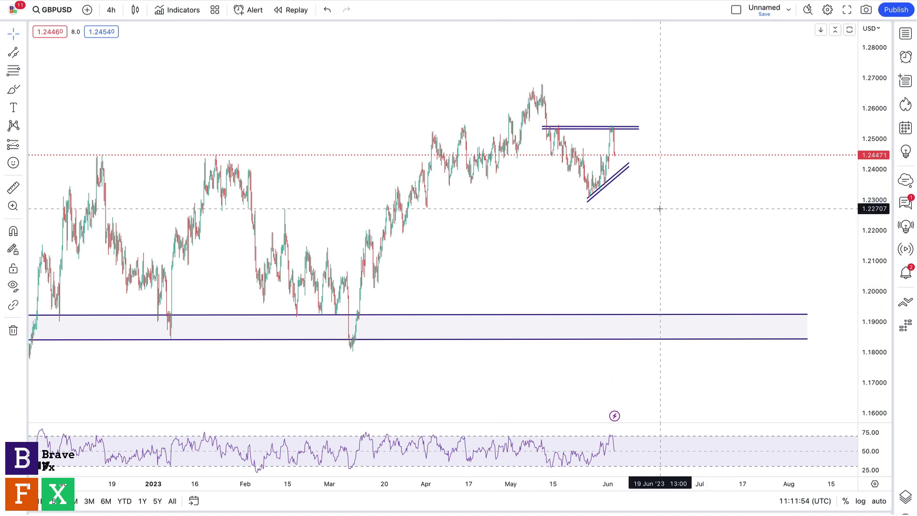
# Step: Switch the chart to the 1-hour timeframe and frame the recent price action between the narrow horizontal zone and the rising channel
pyautogui.click(111, 10)
pyautogui.click(132, 267)
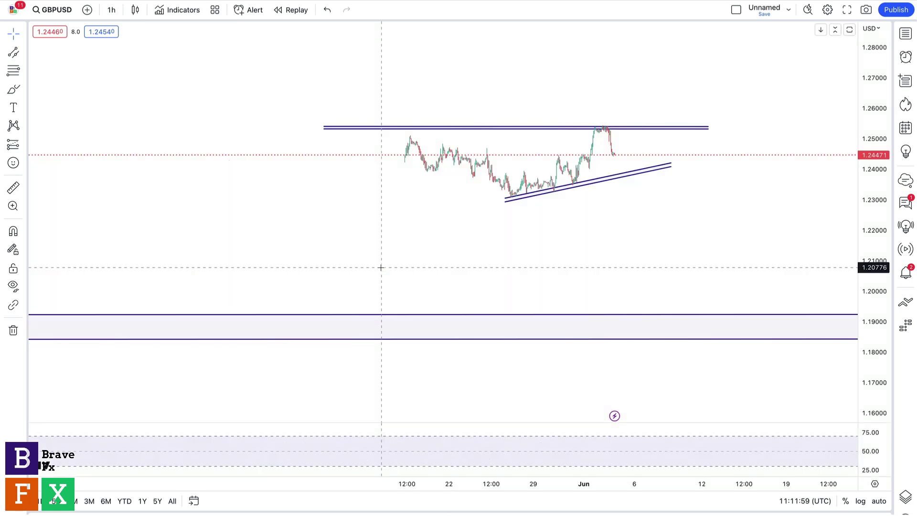
pyautogui.scroll(-3, 428, 255)
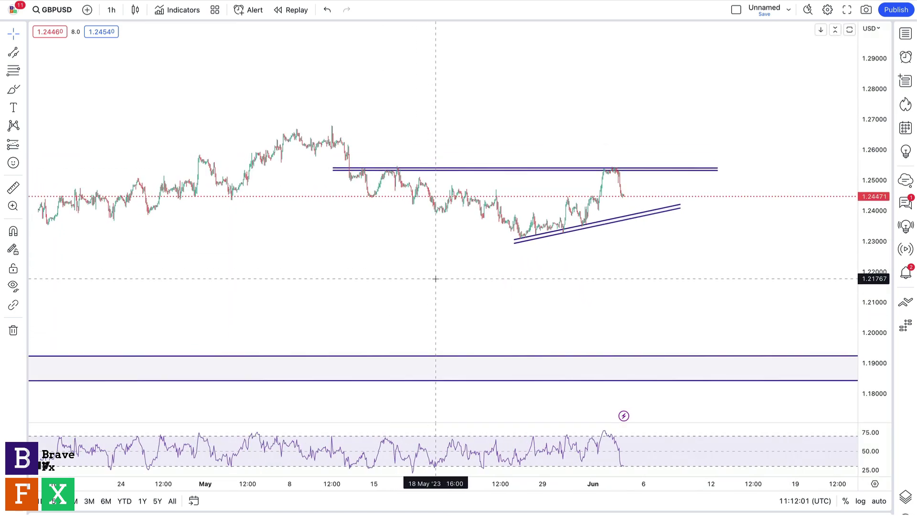
pyautogui.moveTo(875, 210); pyautogui.dragTo(844, 116)
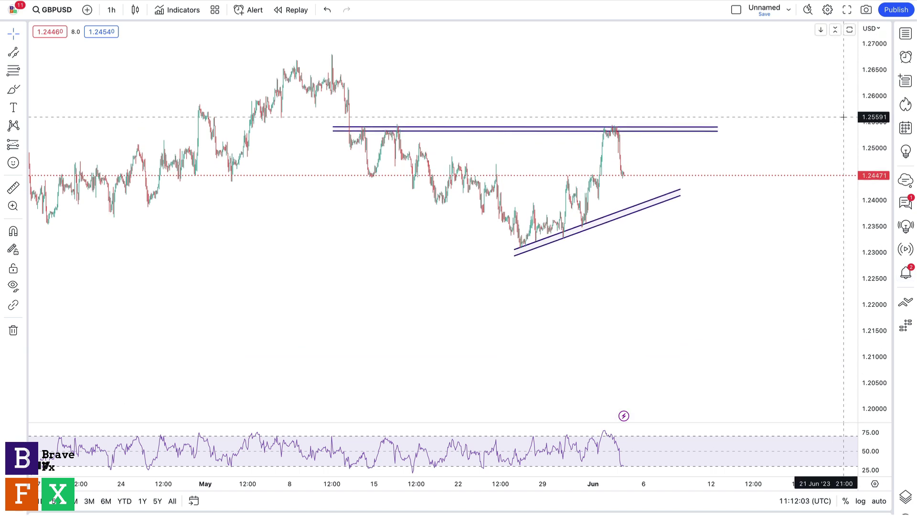
pyautogui.moveTo(712, 67); pyautogui.dragTo(713, 109)
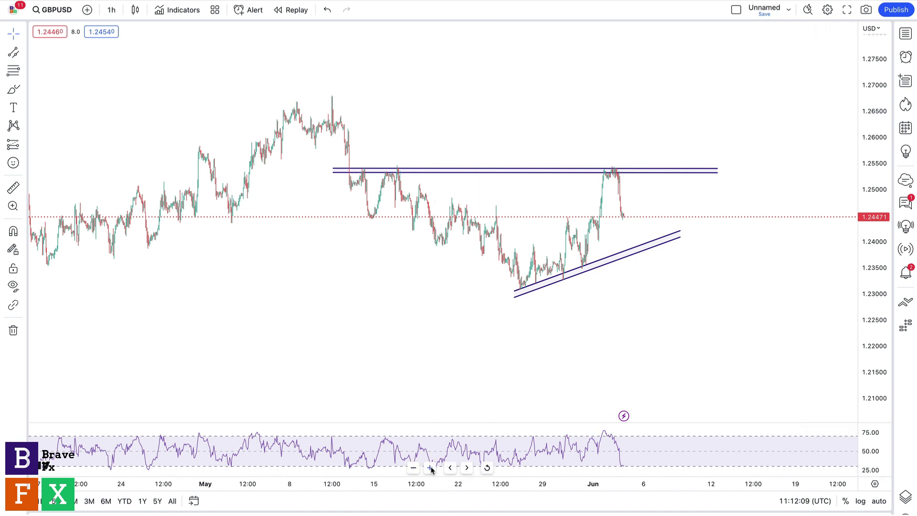
pyautogui.click(431, 469)
pyautogui.moveTo(330, 374); pyautogui.dragTo(577, 382)
pyautogui.moveTo(872, 322); pyautogui.dragTo(872, 275)
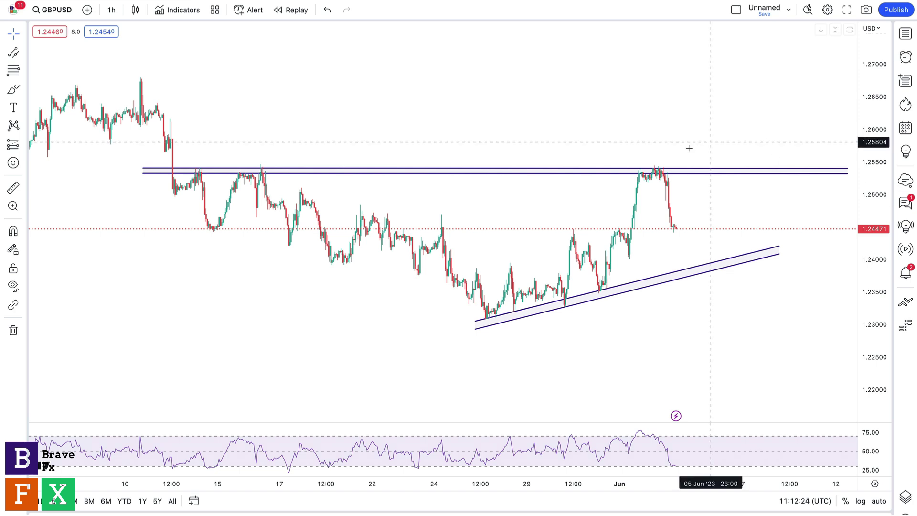
pyautogui.hscroll(5, 688, 149)
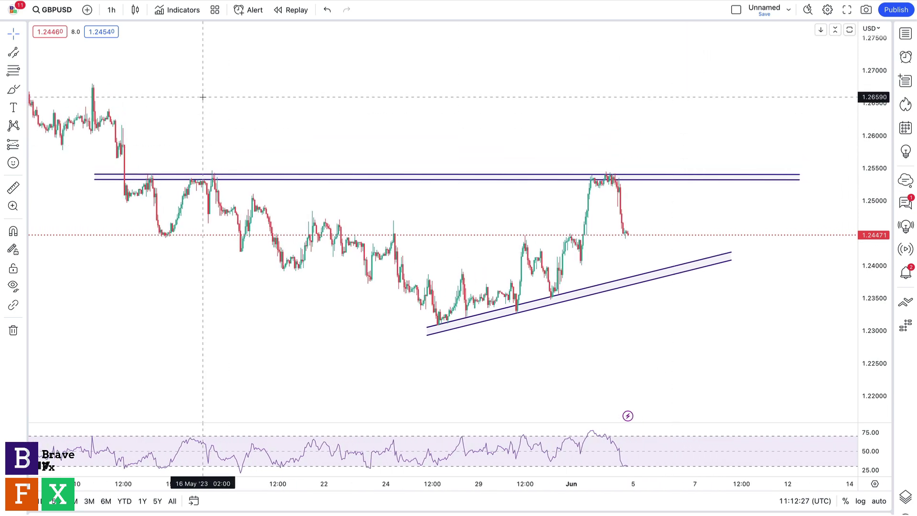
# Step: Brush a bullish path from the current price up to the narrow horizontal zone, through it, and on to about 1.265
pyautogui.click(13, 89)
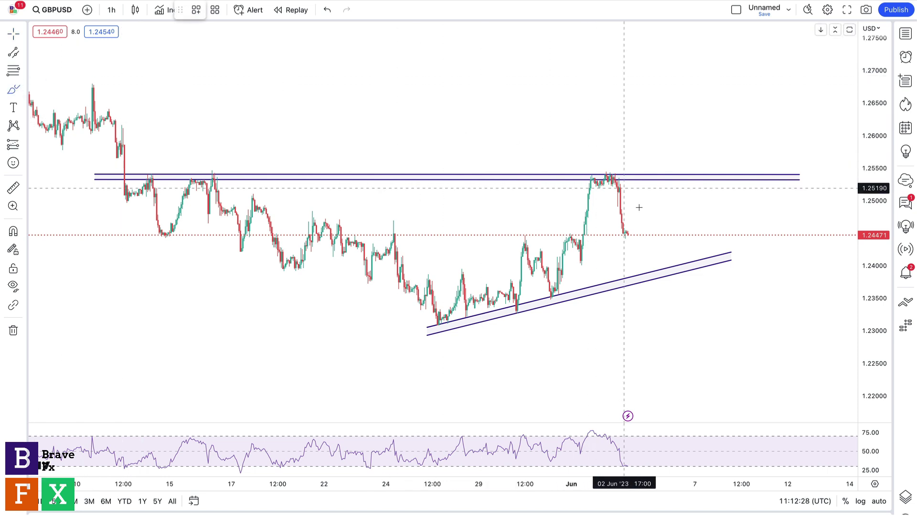
pyautogui.moveTo(630, 231)
pyautogui.mouseDown()
pyautogui.moveTo(640, 201)
pyautogui.moveTo(680, 181)
pyautogui.moveTo(708, 180)
pyautogui.moveTo(730, 104)
pyautogui.mouseUp()
pyautogui.moveTo(729, 103); pyautogui.dragTo(729, 103)
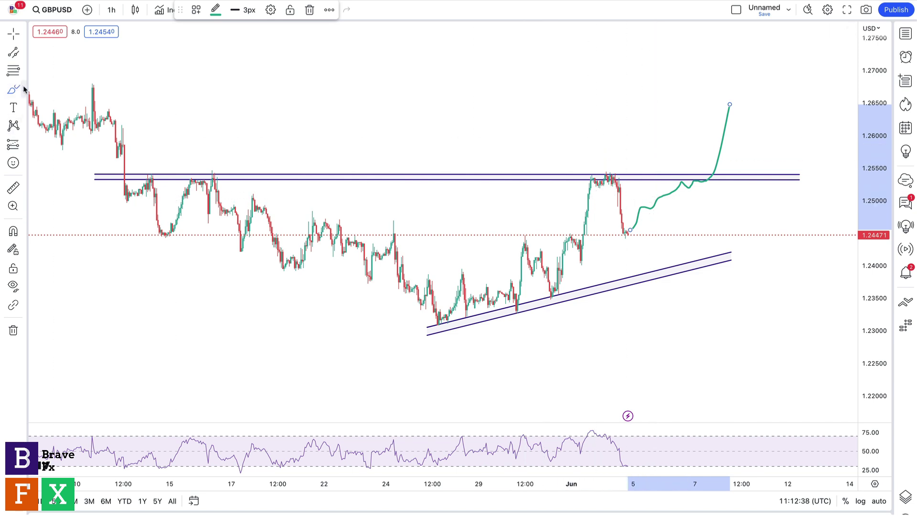
# Step: Add horizontal rays at about 1.25505, just above the narrow horizontal zone, and at about 1.25120, just below it
pyautogui.click(23, 34)
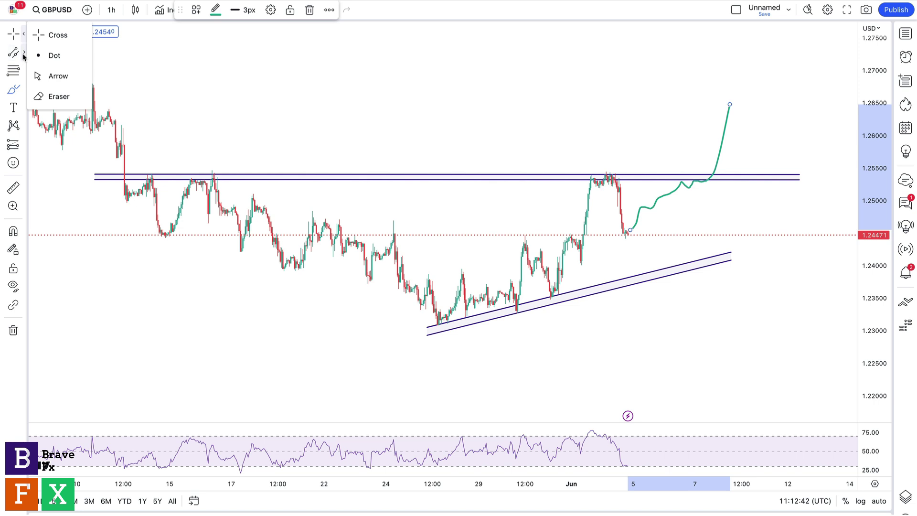
pyautogui.click(24, 54)
pyautogui.click(57, 197)
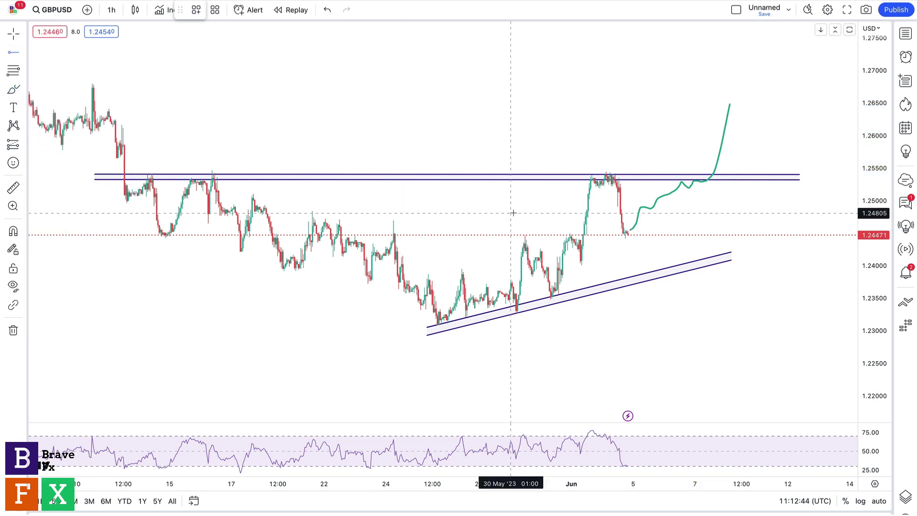
pyautogui.click(677, 168)
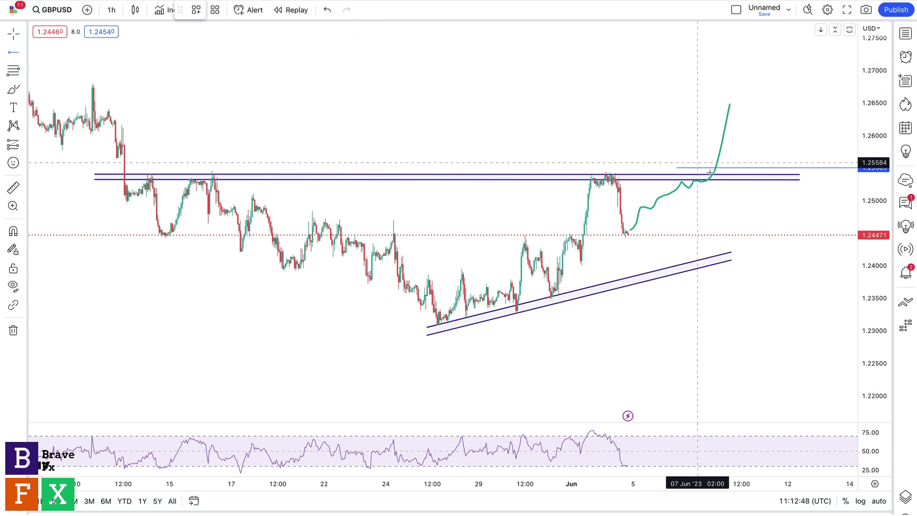
pyautogui.click(687, 193)
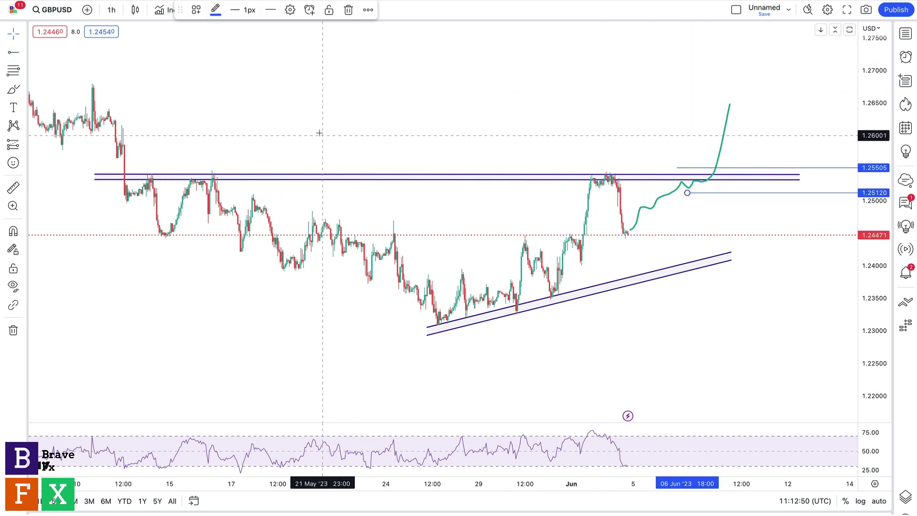
# Step: Add a horizontal ray at about 1.26740, starting at the 10 May price peak
pyautogui.moveTo(318, 133); pyautogui.dragTo(389, 141)
pyautogui.click(13, 52)
pyautogui.click(186, 107)
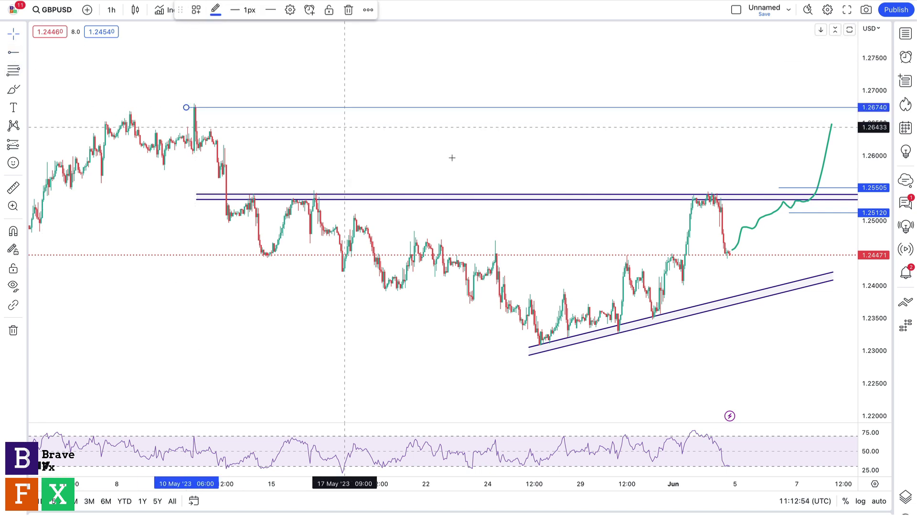
pyautogui.moveTo(471, 163); pyautogui.dragTo(370, 123)
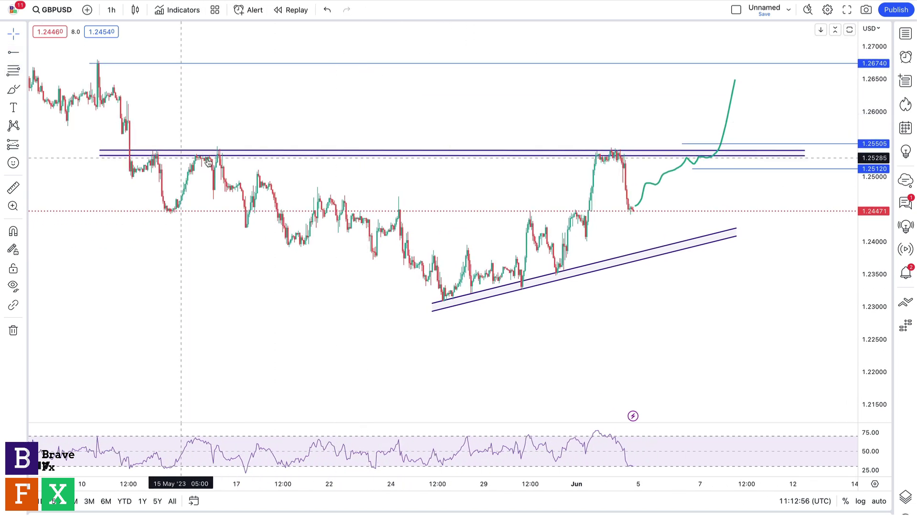
# Step: Delete the two horizontal rays around the narrow horizontal zone and the bullish brush path, keeping the ray at the May peak
pyautogui.click(687, 151)
pyautogui.click(700, 158)
pyautogui.click(747, 161)
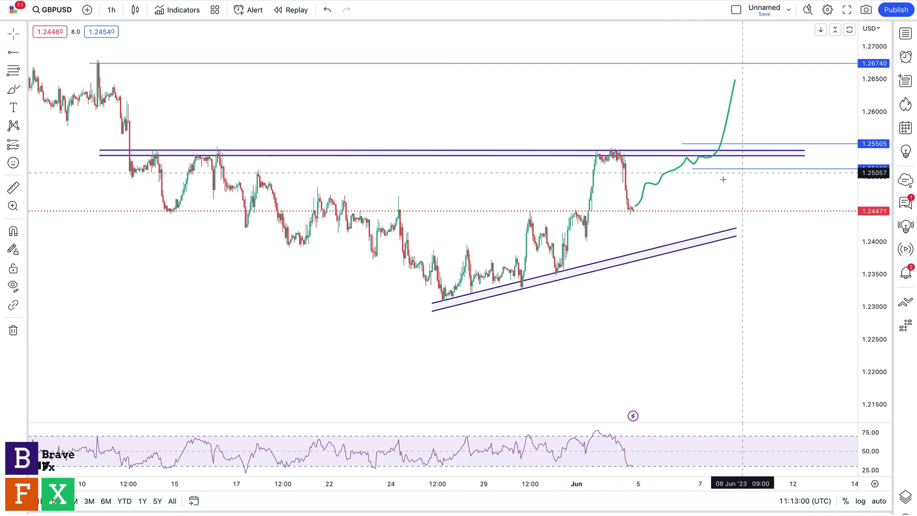
pyautogui.moveTo(724, 173); pyautogui.dragTo(702, 145)
pyautogui.press('Delete')
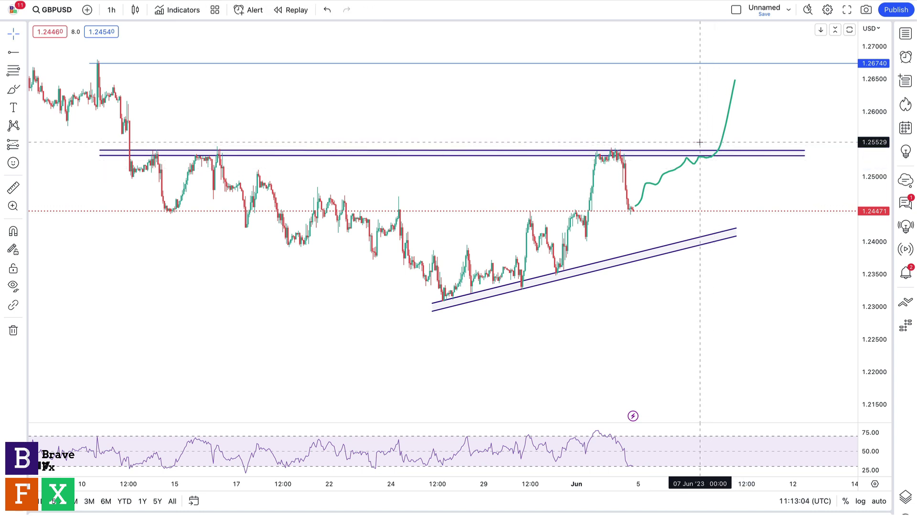
pyautogui.click(726, 135)
pyautogui.press('Delete')
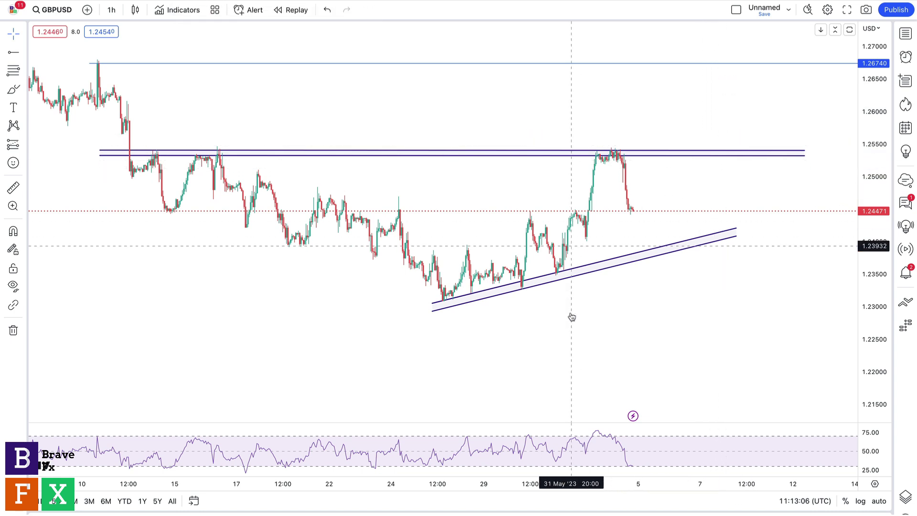
# Step: Brush a bearish path from the current price down to the rising channel, moving sideways along it, and falling to about 1.2225
pyautogui.click(9, 94)
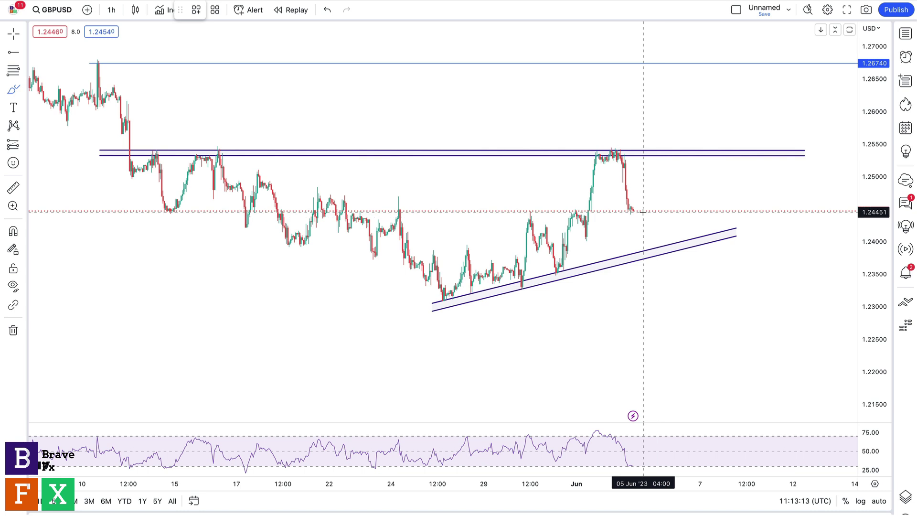
pyautogui.moveTo(635, 209)
pyautogui.mouseDown()
pyautogui.moveTo(658, 250)
pyautogui.moveTo(662, 225)
pyautogui.moveTo(674, 245)
pyautogui.moveTo(706, 245)
pyautogui.moveTo(752, 356)
pyautogui.mouseUp()
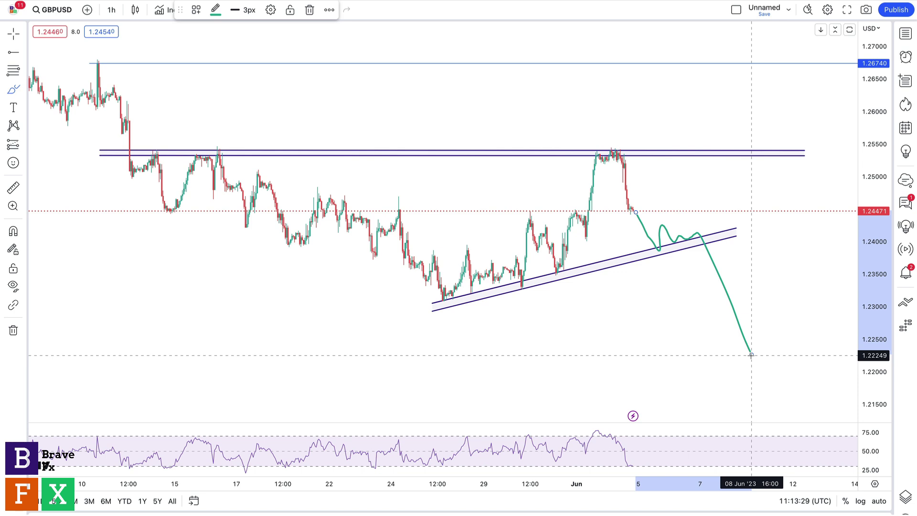
pyautogui.moveTo(751, 355); pyautogui.dragTo(751, 354)
# Step: Draw a trend line from the 31 May low at about 1.23468 up to about 1.25308 on 5 June
pyautogui.click(23, 53)
pyautogui.click(57, 53)
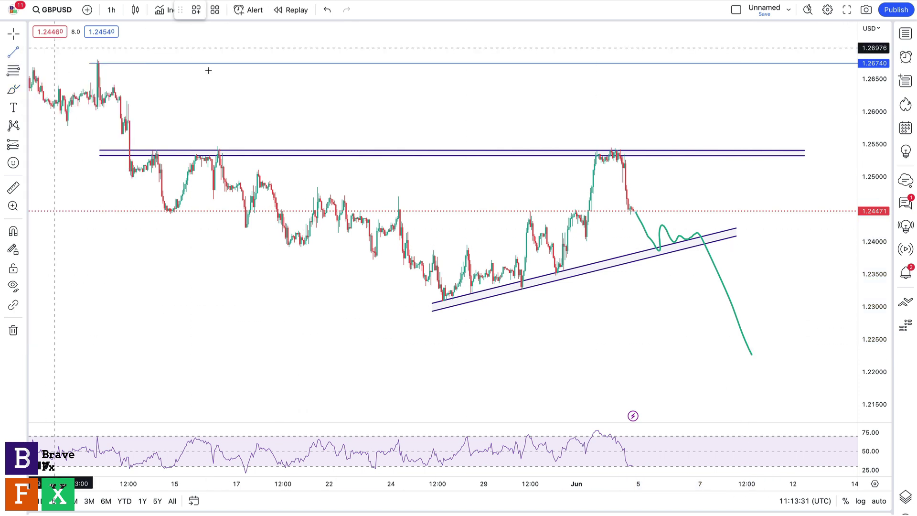
pyautogui.click(556, 276)
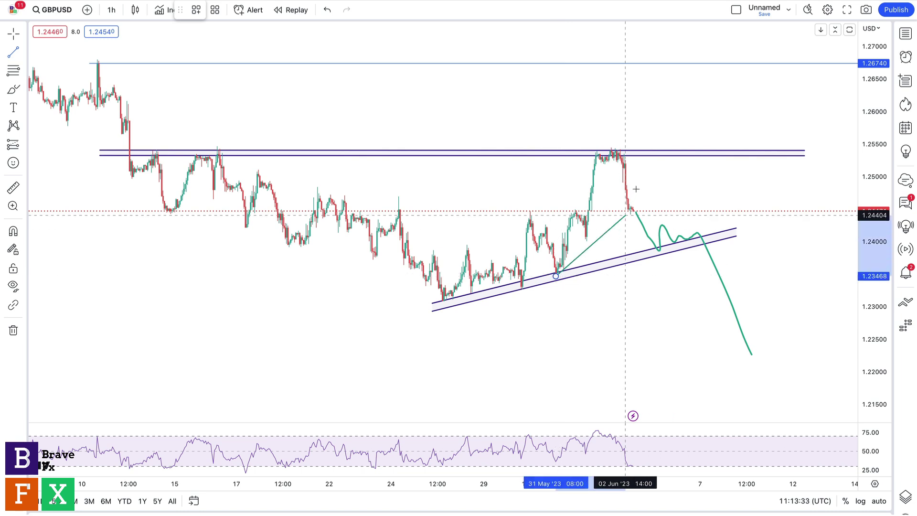
pyautogui.click(661, 156)
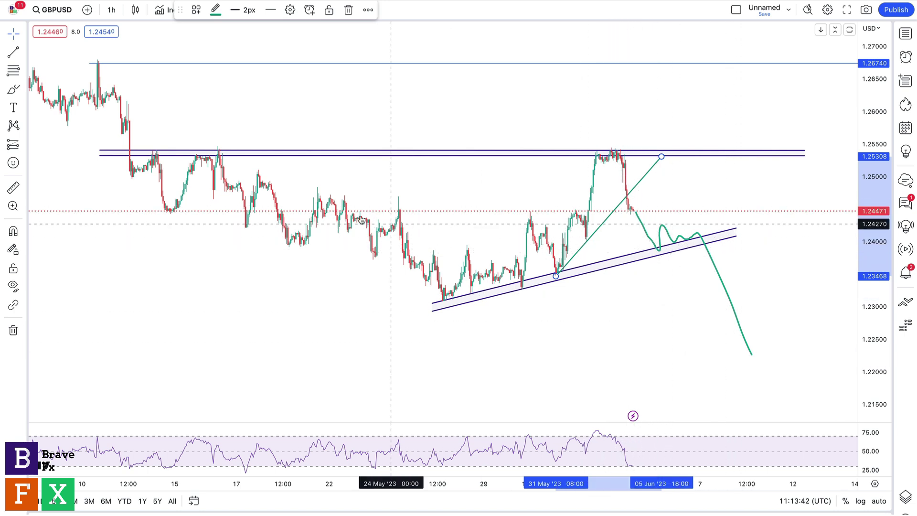
# Step: Draw a narrow, nearly horizontal parallel channel just around the current price, from 22 May to 7 June at about 1.245
pyautogui.moveTo(154, 330)
pyautogui.mouseDown()
pyautogui.moveTo(202, 331)
pyautogui.moveTo(159, 326)
pyautogui.mouseUp()
pyautogui.click(23, 54)
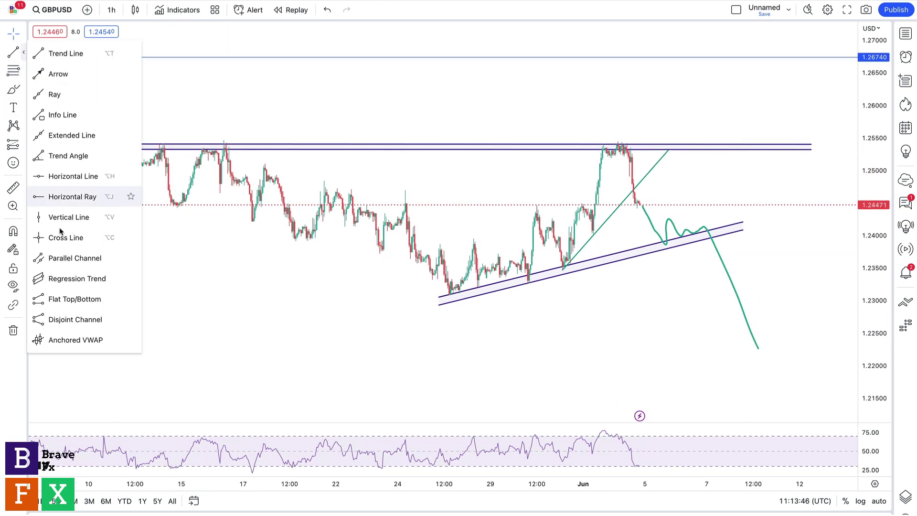
pyautogui.click(45, 264)
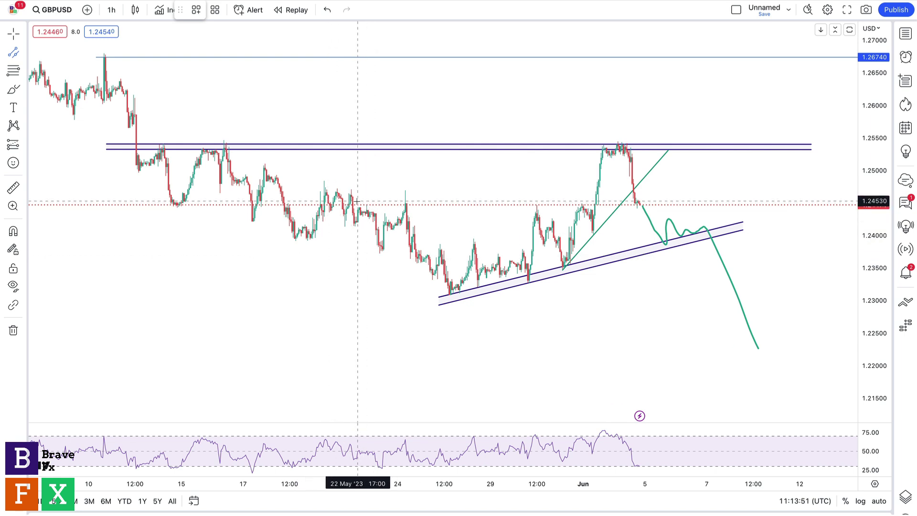
pyautogui.click(357, 203)
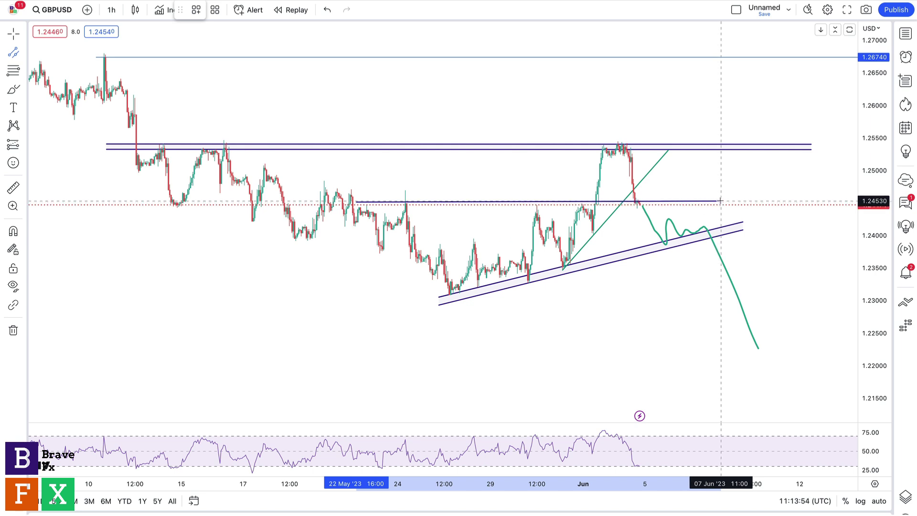
pyautogui.click(721, 201)
pyautogui.click(722, 207)
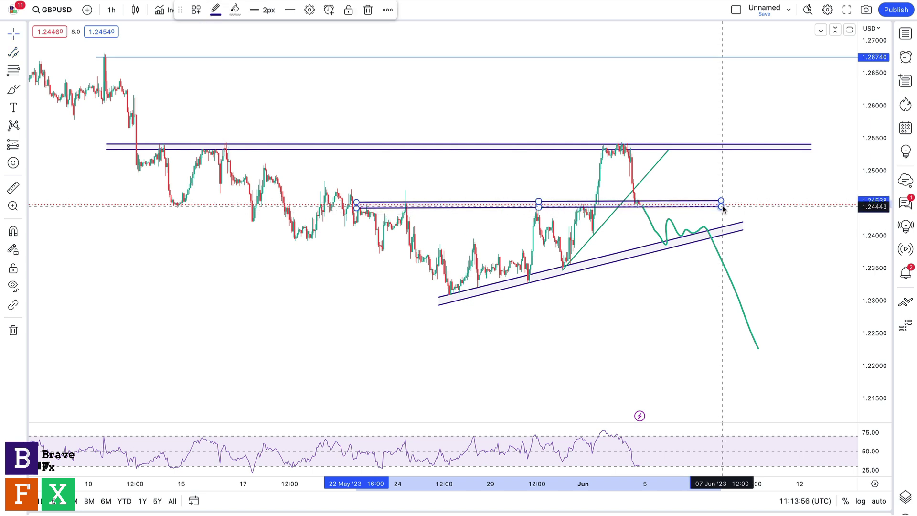
pyautogui.click(667, 302)
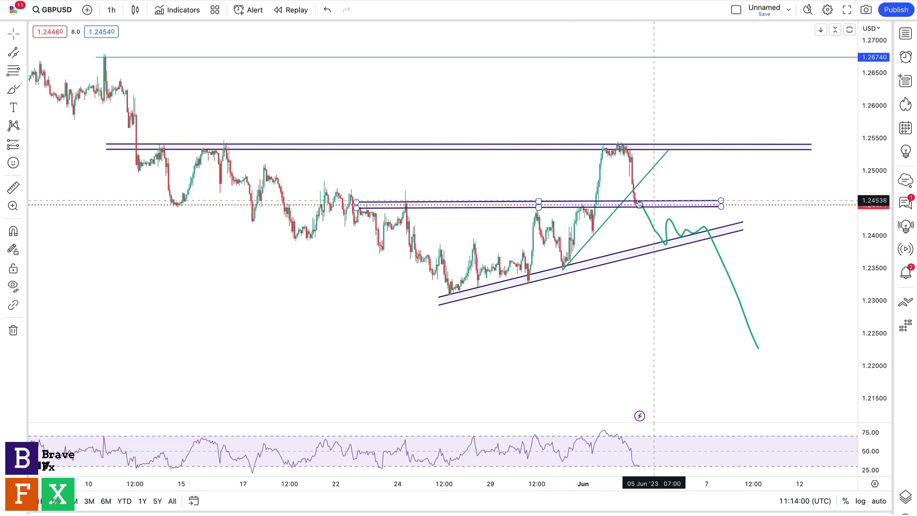
# Step: Delete the bearish brush path that falls from the current price through the rising channel
pyautogui.click(650, 226)
pyautogui.press('Delete')
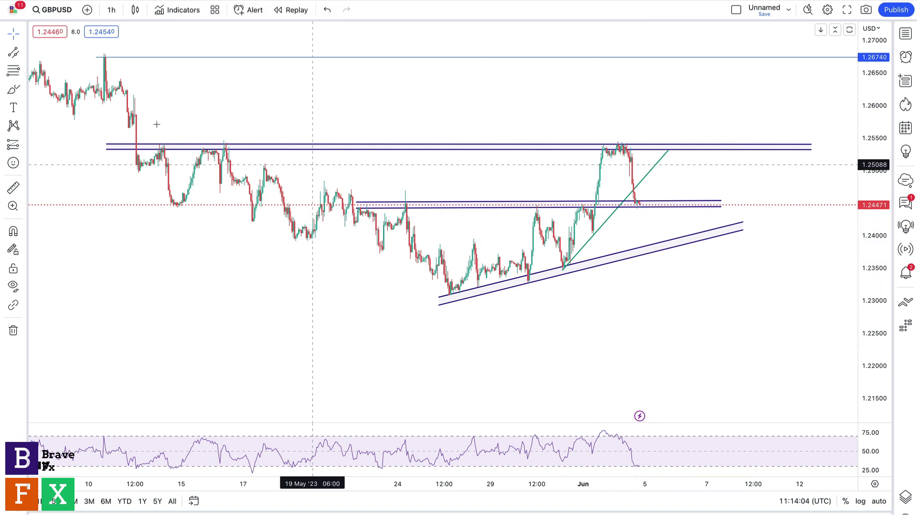
# Step: Brush a sideways zigzag along the middle channel that branches up to about 1.2594 and down to about 1.2267, and delete it
pyautogui.click(13, 88)
pyautogui.moveTo(638, 202)
pyautogui.mouseDown()
pyautogui.moveTo(648, 221)
pyautogui.moveTo(659, 196)
pyautogui.moveTo(665, 218)
pyautogui.moveTo(668, 195)
pyautogui.mouseUp()
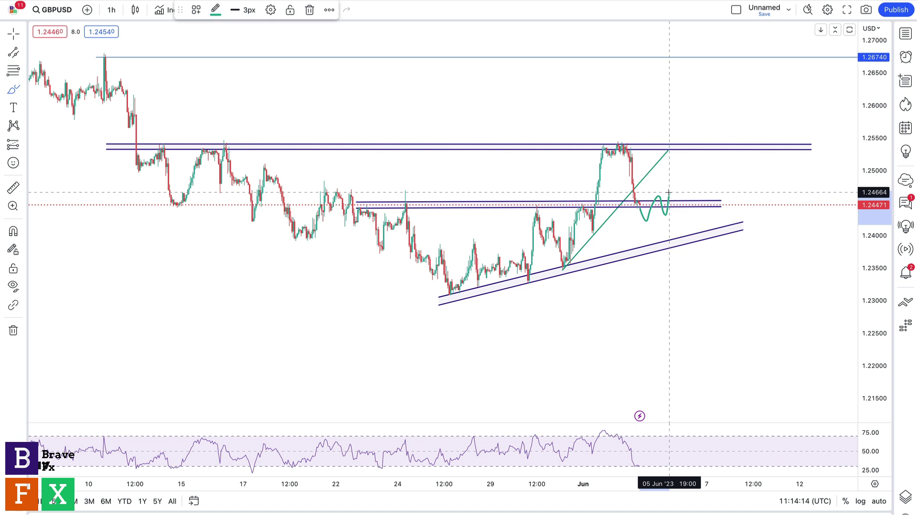
pyautogui.moveTo(679, 224)
pyautogui.mouseDown()
pyautogui.moveTo(680, 211)
pyautogui.moveTo(701, 222)
pyautogui.moveTo(716, 111)
pyautogui.moveTo(713, 241)
pyautogui.moveTo(776, 321)
pyautogui.mouseUp()
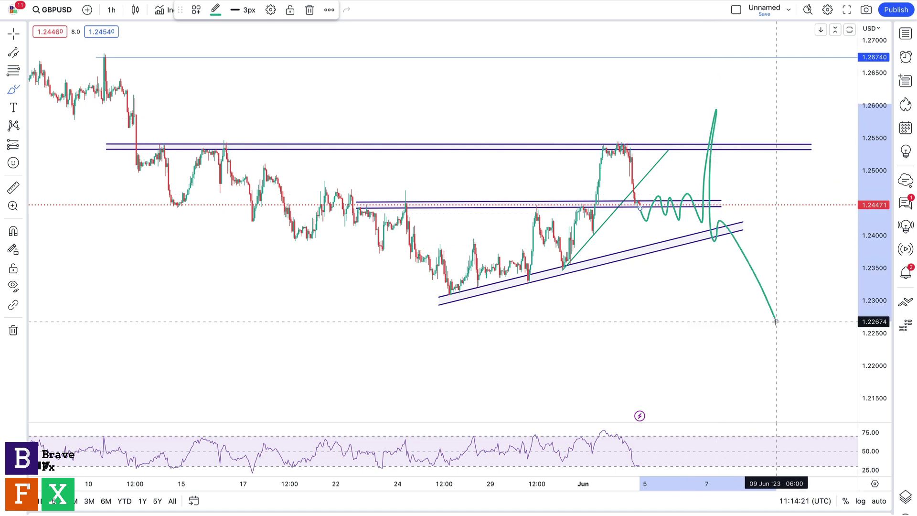
pyautogui.press('Delete')
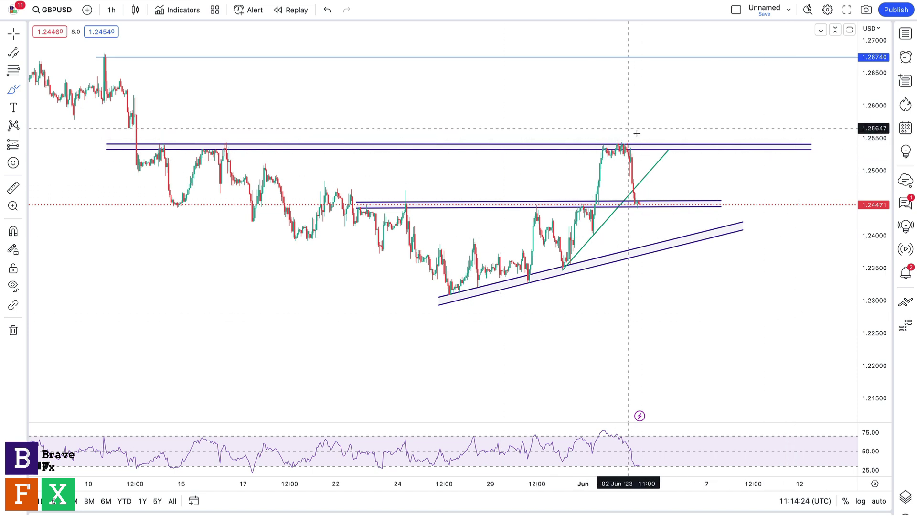
# Step: Brush emphasis strokes along the upper horizontal channel and the rising channel, and delete them both
pyautogui.moveTo(654, 140)
pyautogui.mouseDown()
pyautogui.moveTo(668, 145)
pyautogui.moveTo(542, 145)
pyautogui.moveTo(702, 143)
pyautogui.moveTo(589, 160)
pyautogui.mouseUp()
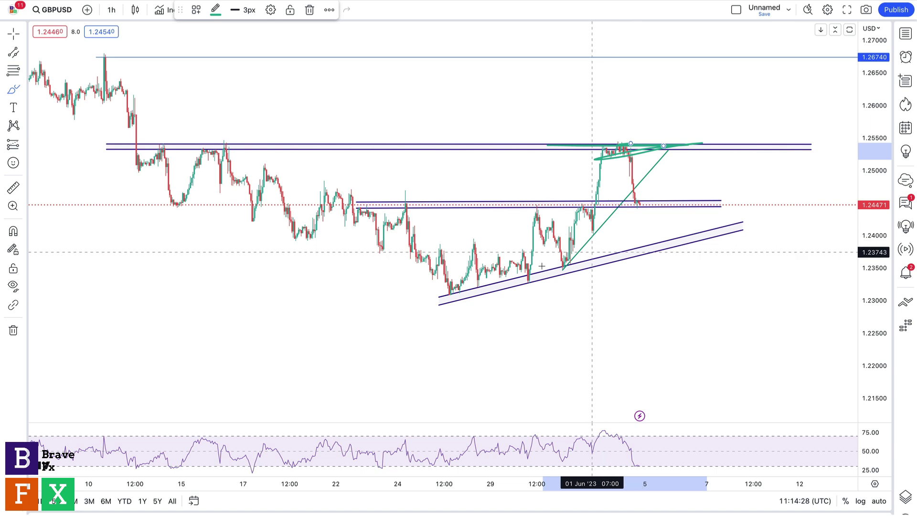
pyautogui.moveTo(525, 283)
pyautogui.mouseDown()
pyautogui.moveTo(693, 232)
pyautogui.moveTo(593, 258)
pyautogui.moveTo(680, 241)
pyautogui.mouseUp()
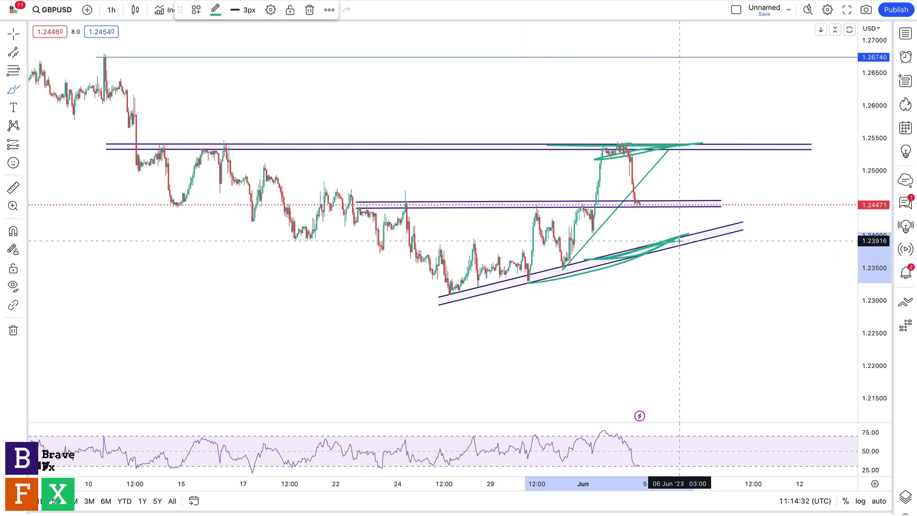
pyautogui.press('Delete')
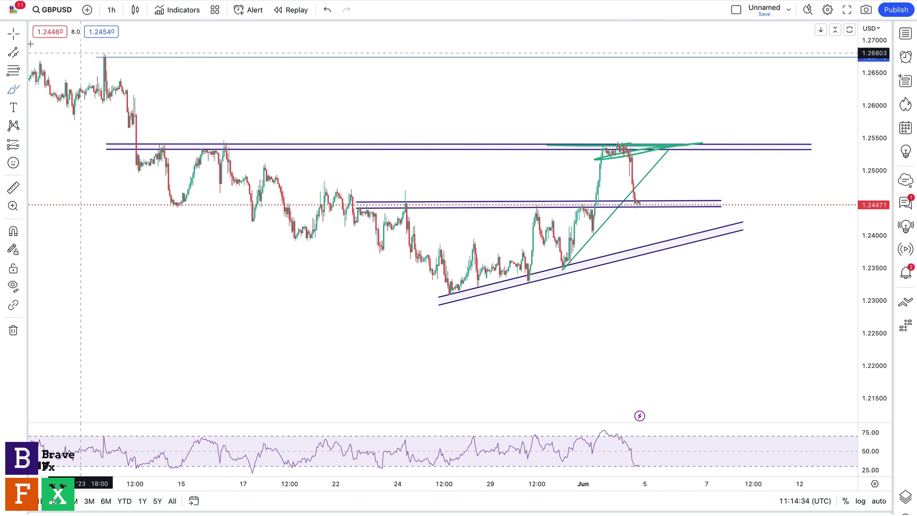
pyautogui.click(15, 34)
pyautogui.click(632, 146)
pyautogui.press('Delete')
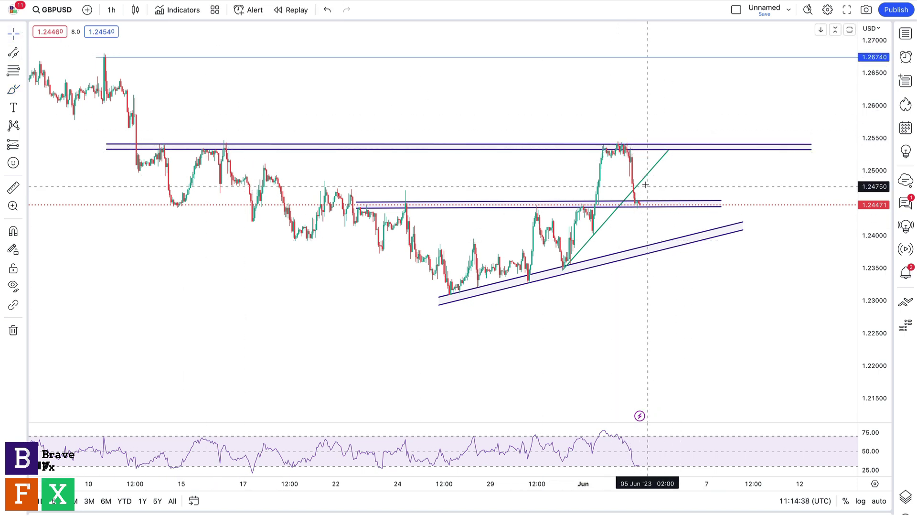
# Step: Delete the green trend line rising from the 31 May low
pyautogui.click(643, 185)
pyautogui.press('Delete')
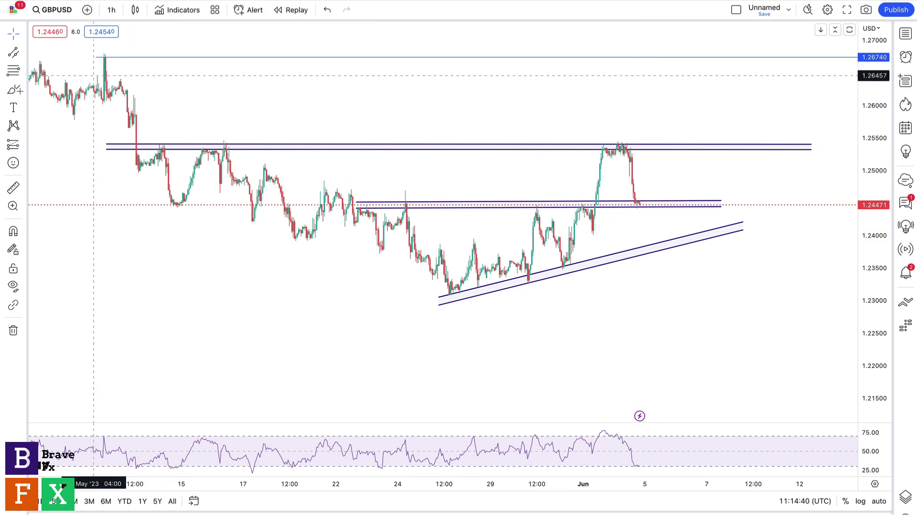
# Step: Brush a bullish path from the current price to the upper channel, sideways, and up to about 1.2615, and delete it
pyautogui.click(11, 90)
pyautogui.moveTo(638, 202)
pyautogui.mouseDown()
pyautogui.moveTo(681, 145)
pyautogui.moveTo(689, 160)
pyautogui.moveTo(712, 151)
pyautogui.moveTo(725, 96)
pyautogui.mouseUp()
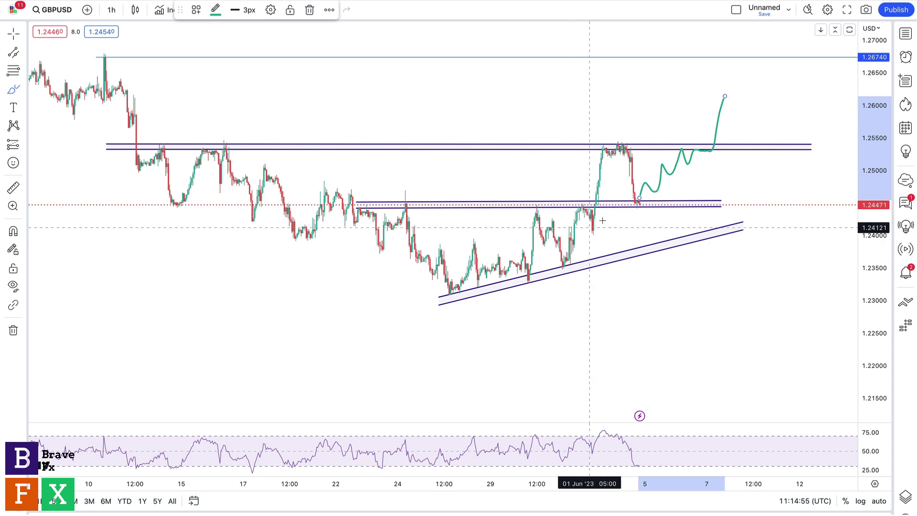
pyautogui.press('Delete')
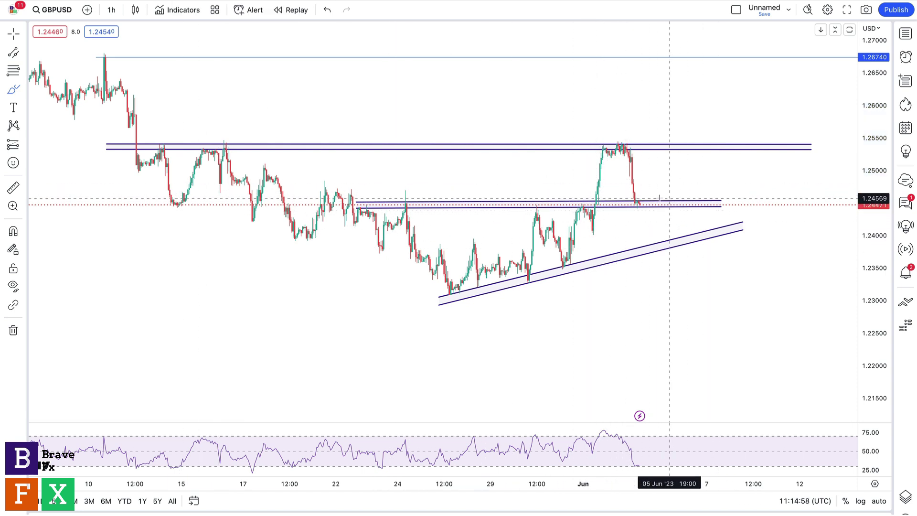
# Step: Brush a bearish path through the rising channel down to about 1.2262, plus a short upward stroke from the upper channel to about 1.2609
pyautogui.click(640, 212)
pyautogui.moveTo(641, 212)
pyautogui.mouseDown()
pyautogui.moveTo(652, 212)
pyautogui.moveTo(666, 244)
pyautogui.moveTo(674, 227)
pyautogui.moveTo(691, 222)
pyautogui.moveTo(732, 325)
pyautogui.mouseUp()
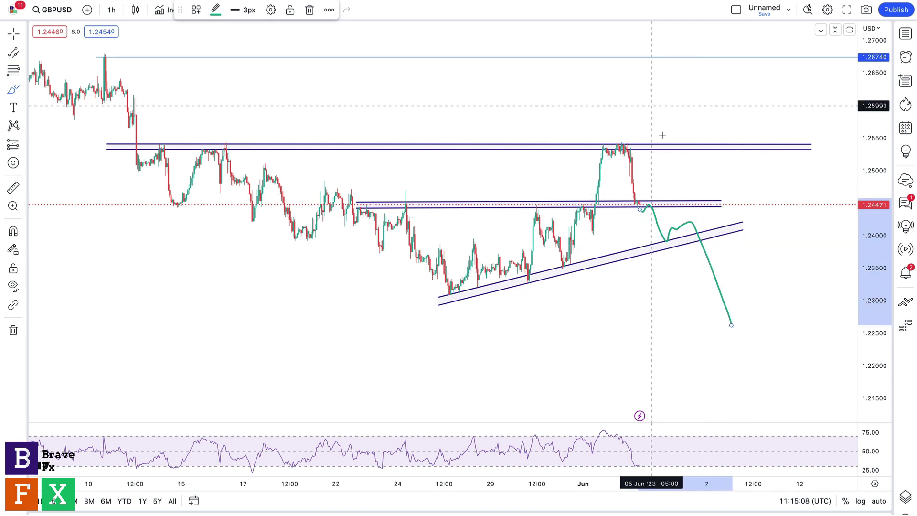
pyautogui.moveTo(686, 143); pyautogui.dragTo(690, 99)
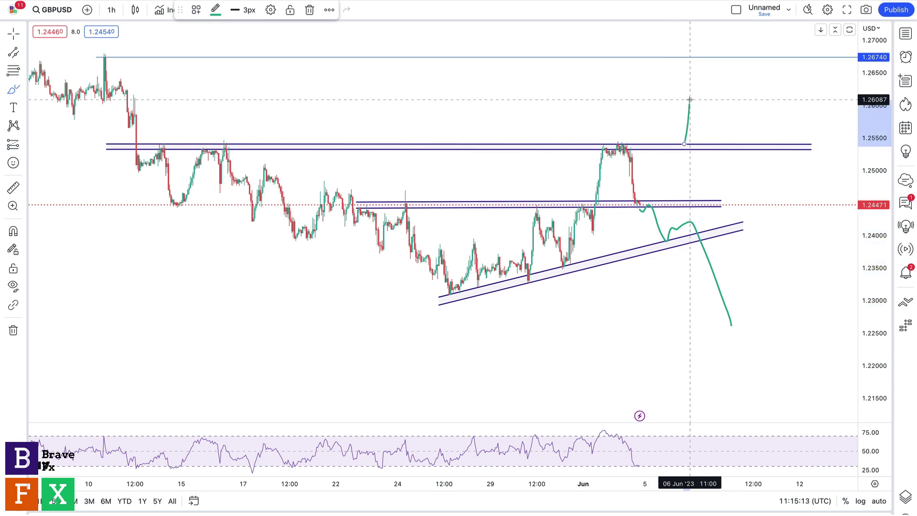
pyautogui.moveTo(689, 100); pyautogui.dragTo(690, 100)
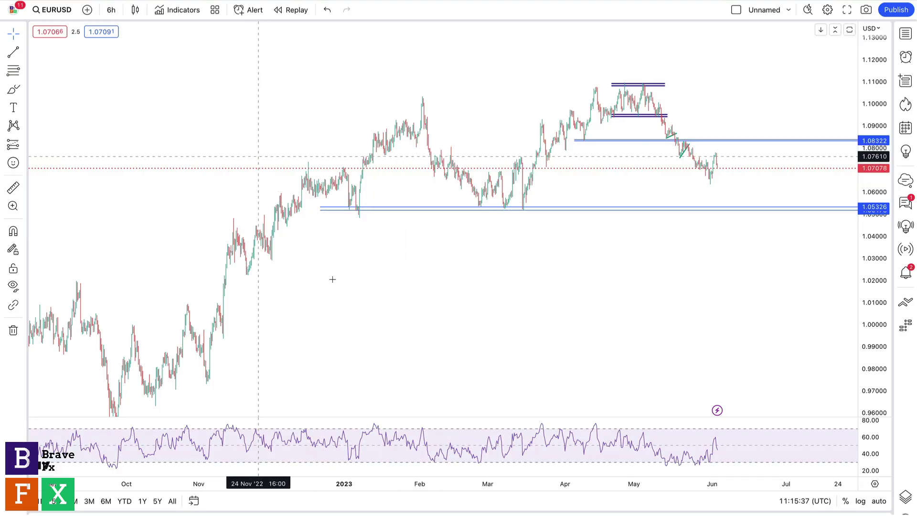
# Step: On the EURUSD chart, brush a path down to the 1.053 support zone and back up to about 1.122, and delete it
pyautogui.moveTo(374, 258); pyautogui.dragTo(406, 236)
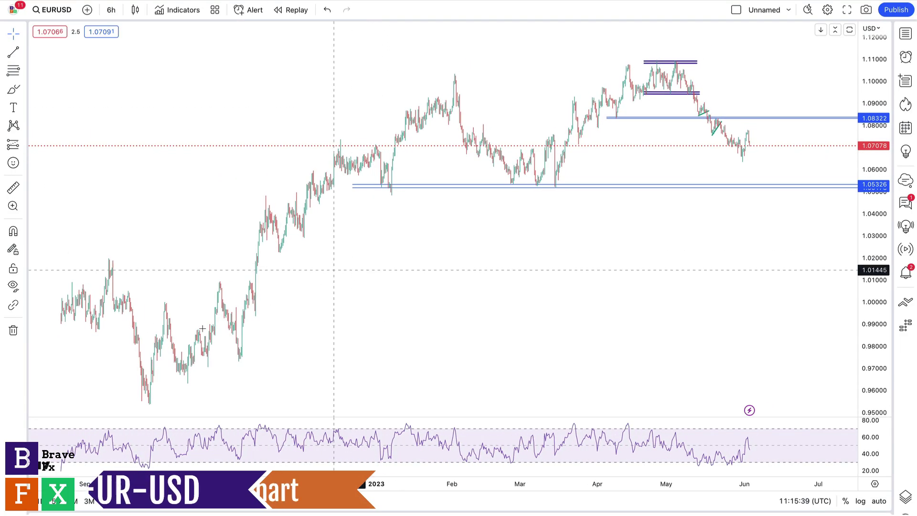
pyautogui.moveTo(495, 242); pyautogui.dragTo(412, 279)
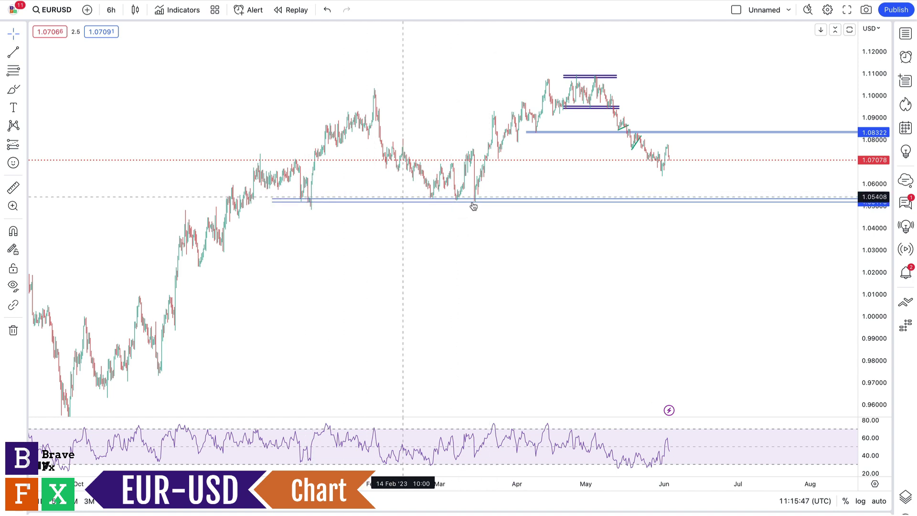
pyautogui.click(459, 204)
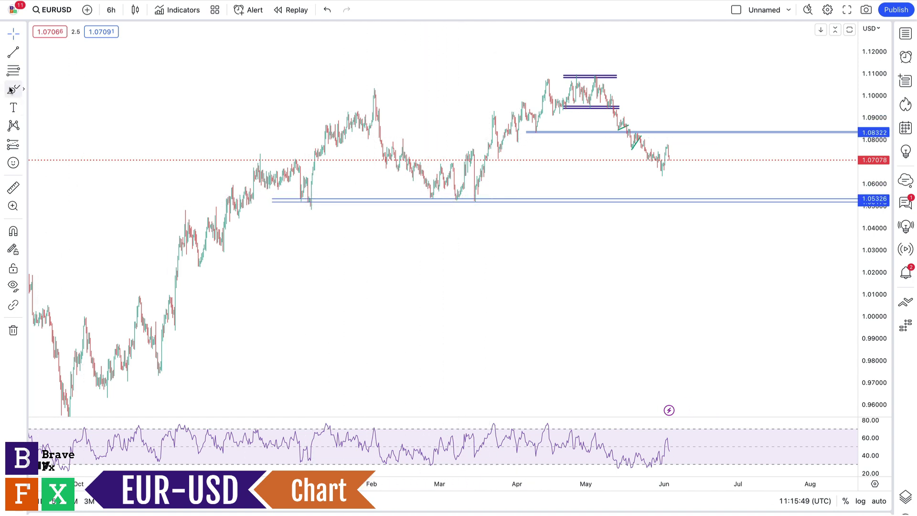
pyautogui.moveTo(670, 158)
pyautogui.mouseDown()
pyautogui.moveTo(722, 204)
pyautogui.moveTo(722, 197)
pyautogui.mouseUp()
pyautogui.moveTo(728, 204); pyautogui.dragTo(779, 47)
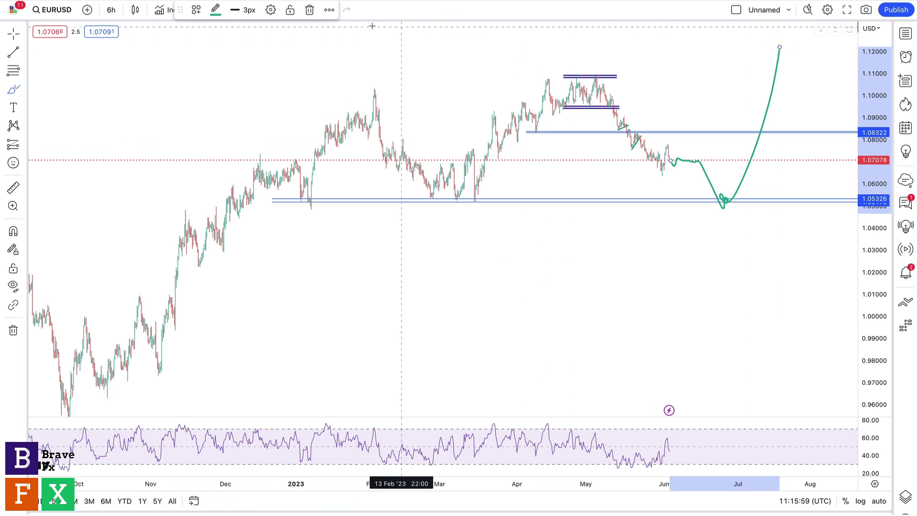
pyautogui.click(311, 10)
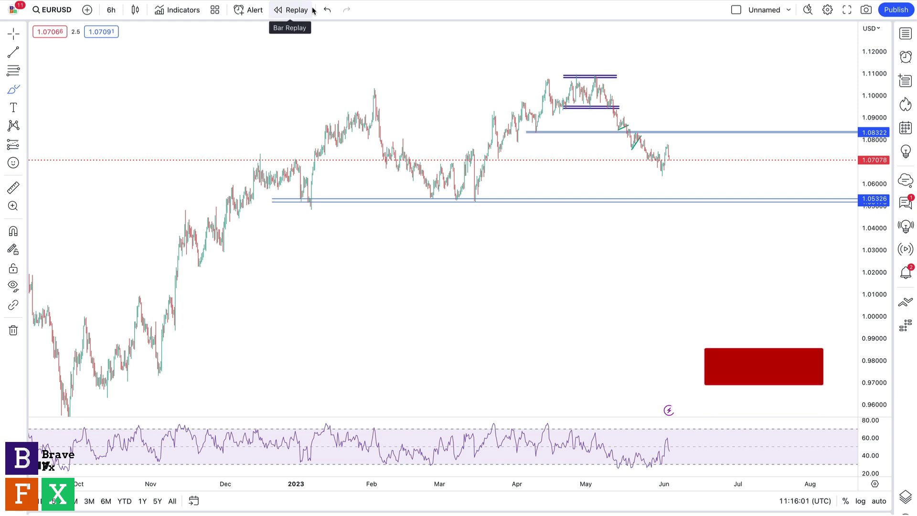
# Step: Switch the EURUSD chart to the 2-hour interval
pyautogui.click(111, 10)
pyautogui.click(132, 278)
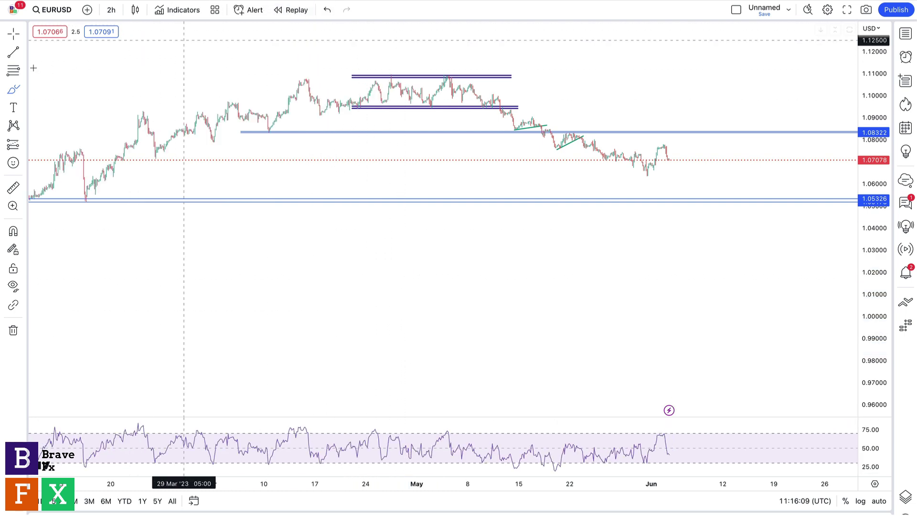
pyautogui.moveTo(483, 236); pyautogui.dragTo(488, 321)
pyautogui.moveTo(872, 286); pyautogui.dragTo(859, 165)
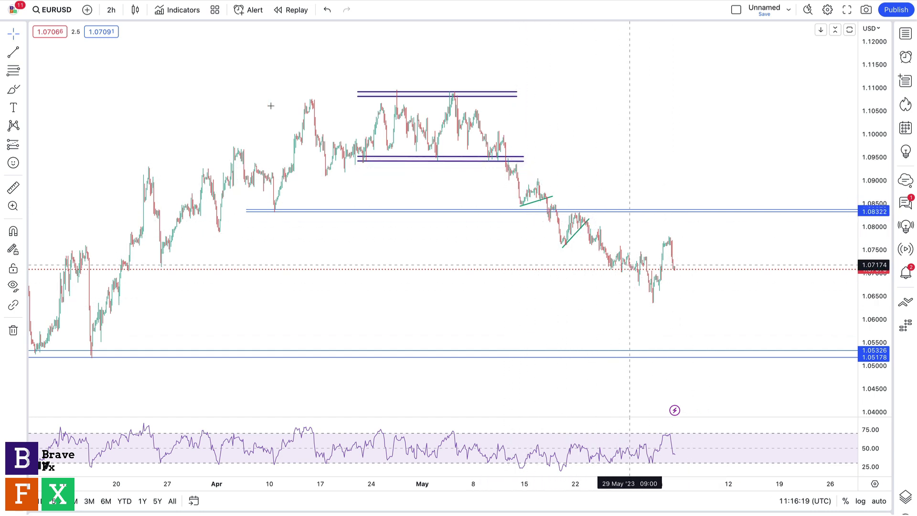
# Step: Switch the EURUSD chart to the 1-hour interval
pyautogui.click(111, 10)
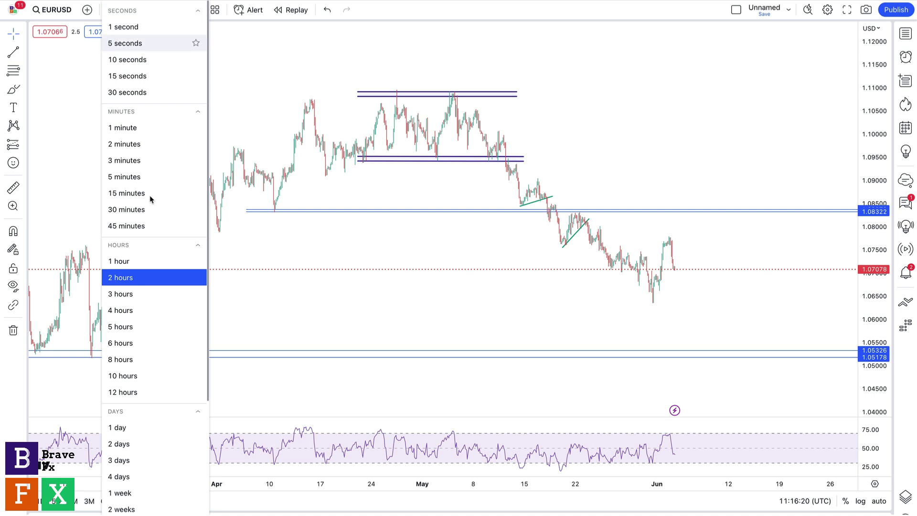
pyautogui.click(142, 260)
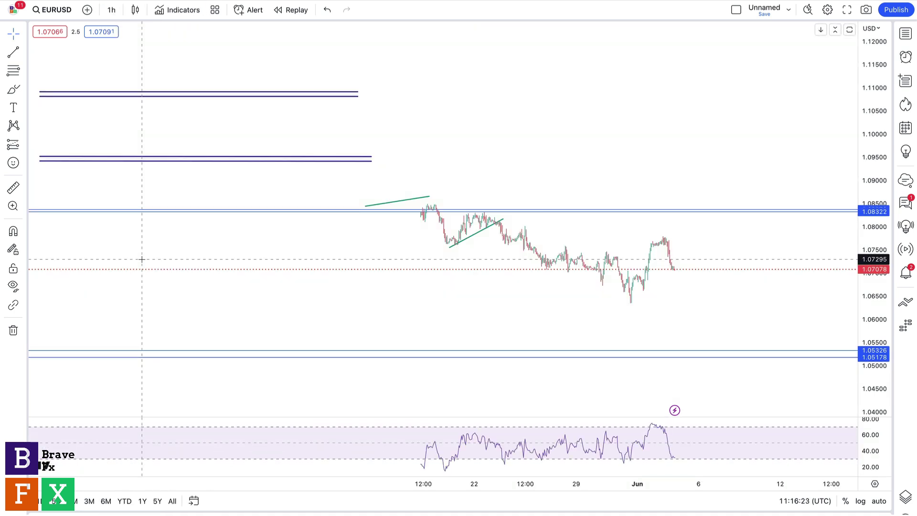
pyautogui.moveTo(434, 93); pyautogui.dragTo(500, 109)
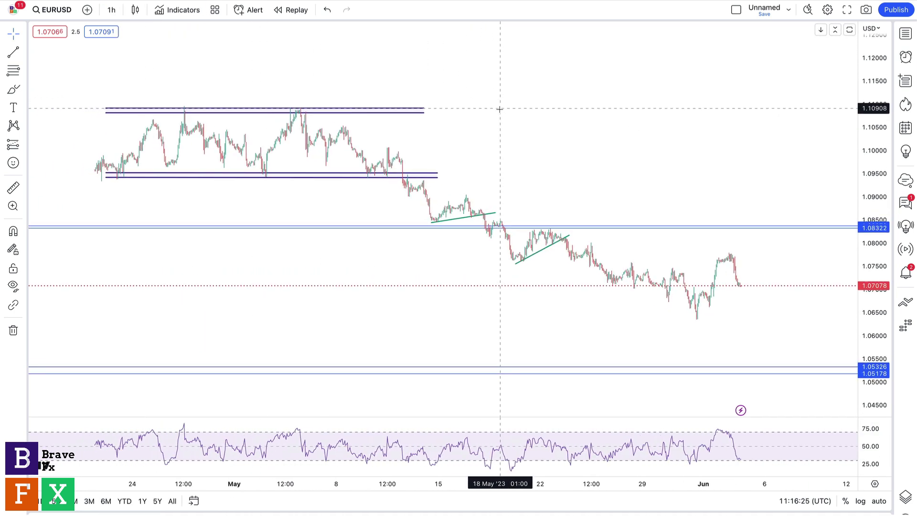
pyautogui.moveTo(885, 234); pyautogui.dragTo(885, 203)
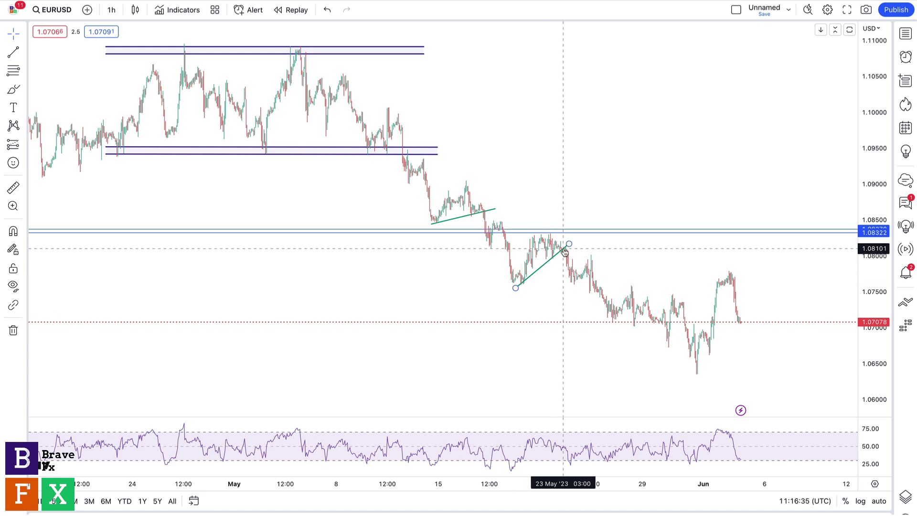
pyautogui.moveTo(500, 185); pyautogui.dragTo(404, 178)
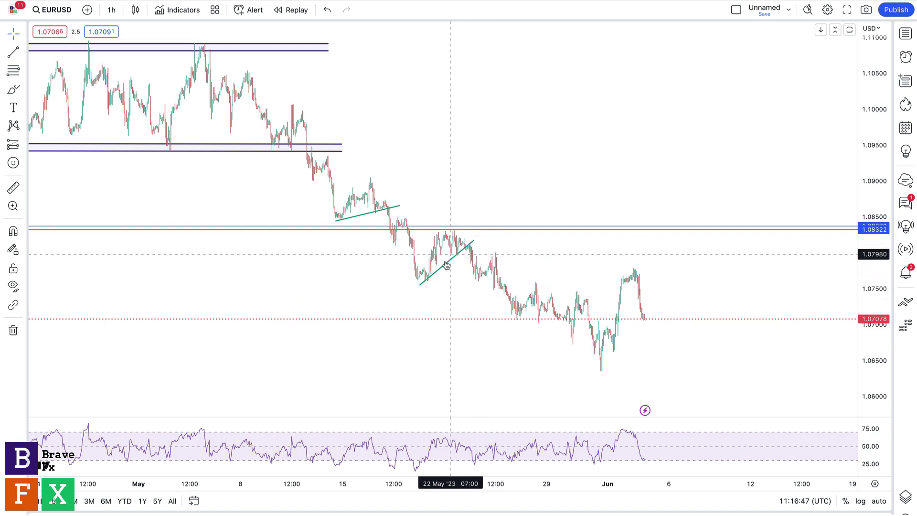
# Step: Reposition the lower green trend line so it runs nearly level at about 1.0765 from 17 May to 25 May
pyautogui.moveTo(474, 241); pyautogui.dragTo(513, 277)
pyautogui.moveTo(421, 286); pyautogui.dragTo(401, 280)
pyautogui.moveTo(512, 280); pyautogui.dragTo(513, 278)
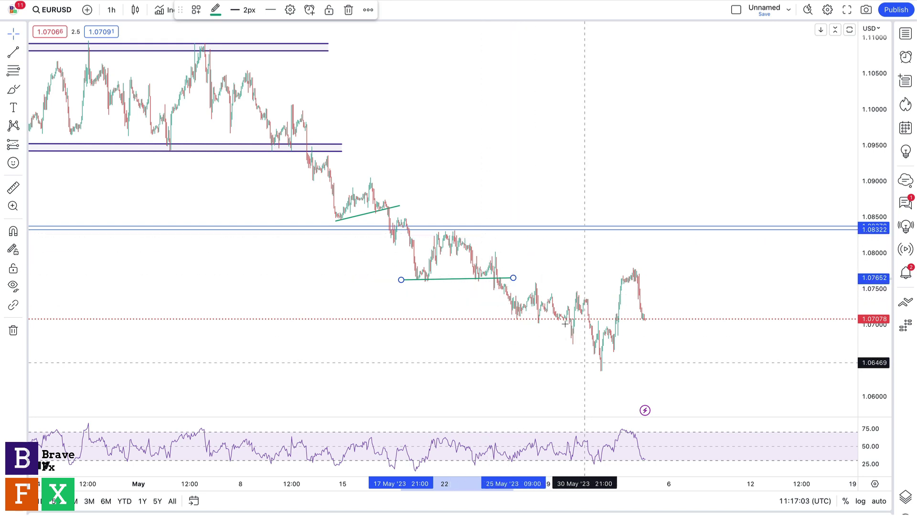
# Step: Delete the nearly level green trend line at about 1.0765
pyautogui.press('Delete')
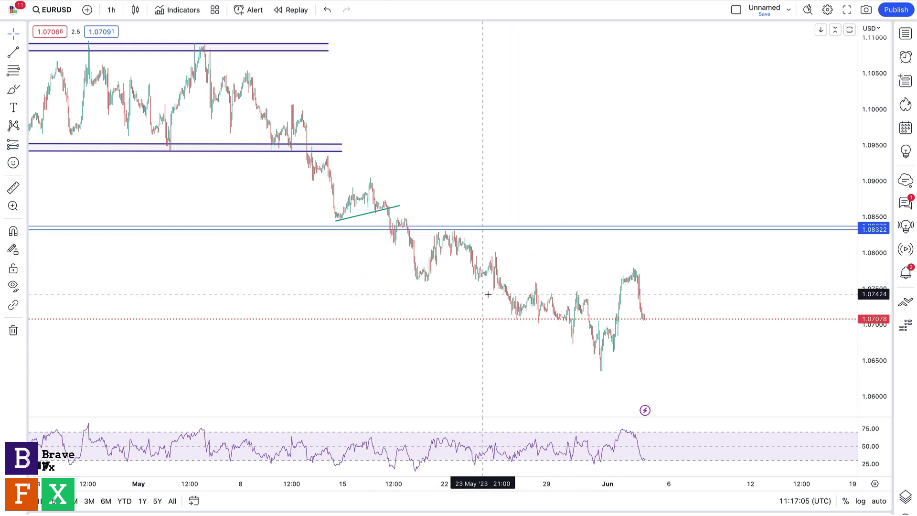
pyautogui.moveTo(452, 143); pyautogui.dragTo(425, 95)
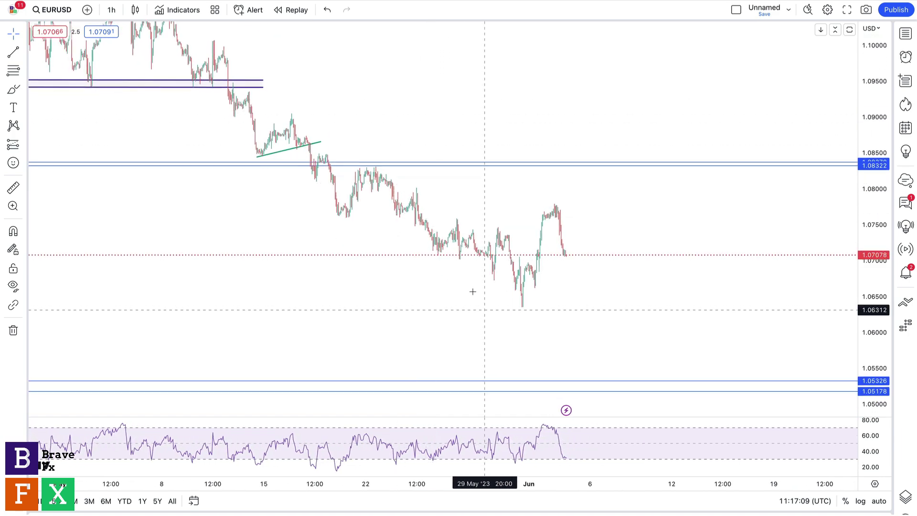
pyautogui.moveTo(464, 341); pyautogui.dragTo(515, 343)
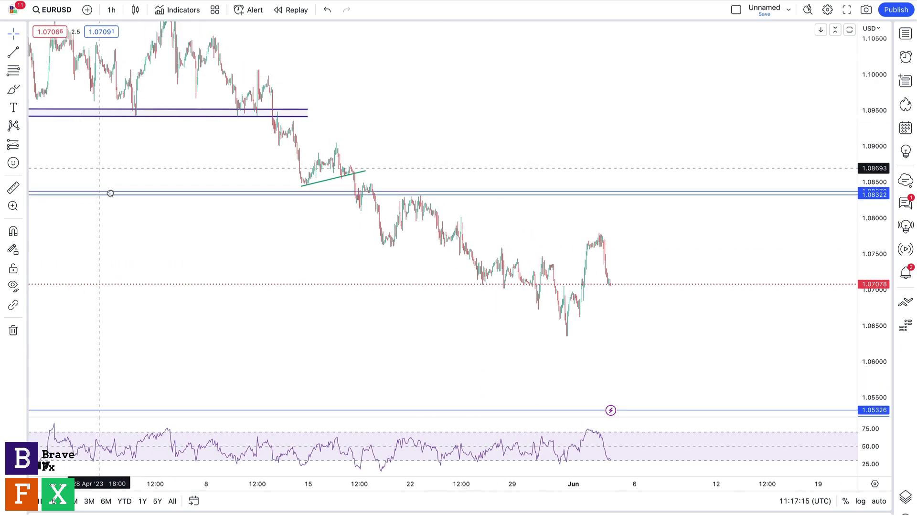
# Step: Stretch the remaining green trend line from the 4 May peak down to about 1.06575 on 6 June
pyautogui.click(314, 213)
pyautogui.moveTo(314, 213); pyautogui.dragTo(178, 31)
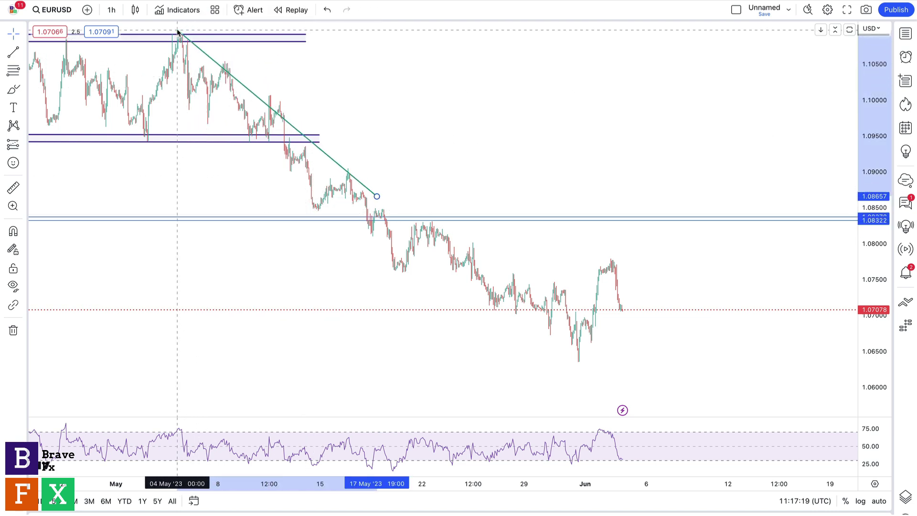
pyautogui.moveTo(378, 197); pyautogui.dragTo(647, 347)
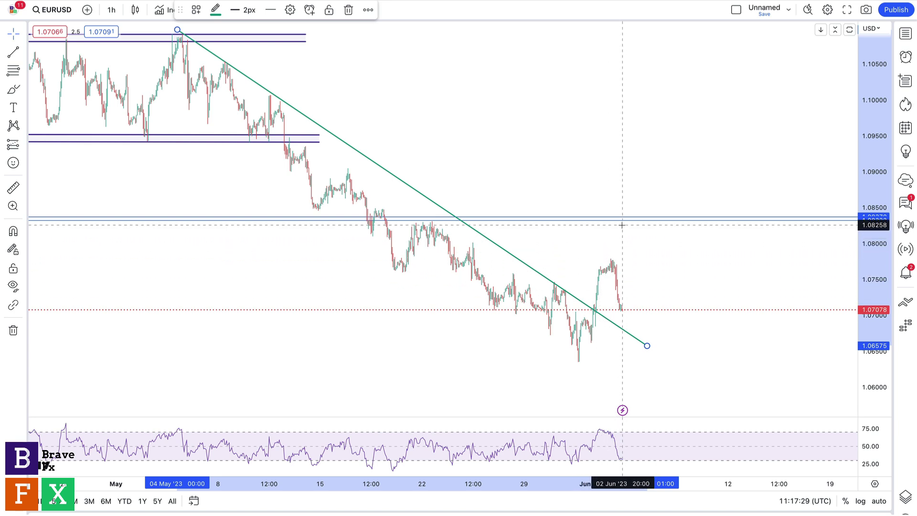
# Step: Delete the descending green trend line that starts at the 4 May peak
pyautogui.click(348, 10)
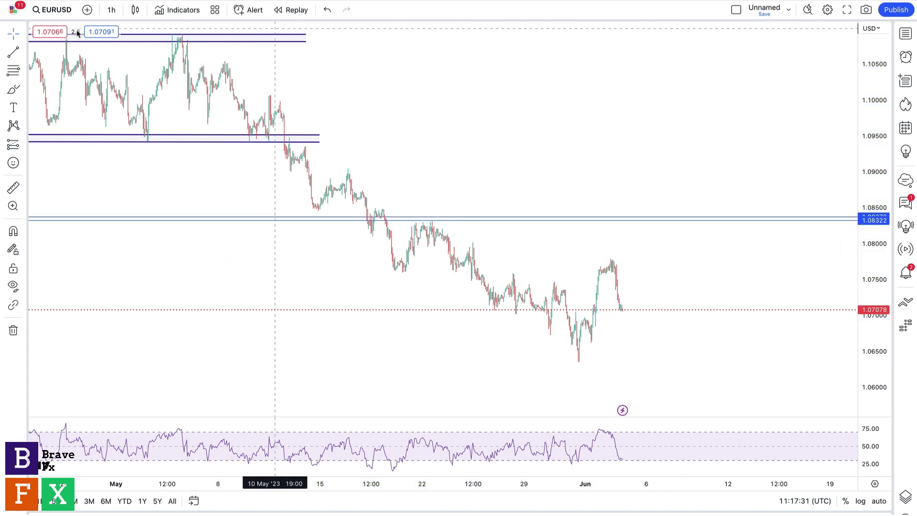
# Step: Try a rising trend line from 1.06248 on 31 May to 1.07417 on 5 June, and remove it again
pyautogui.click(14, 52)
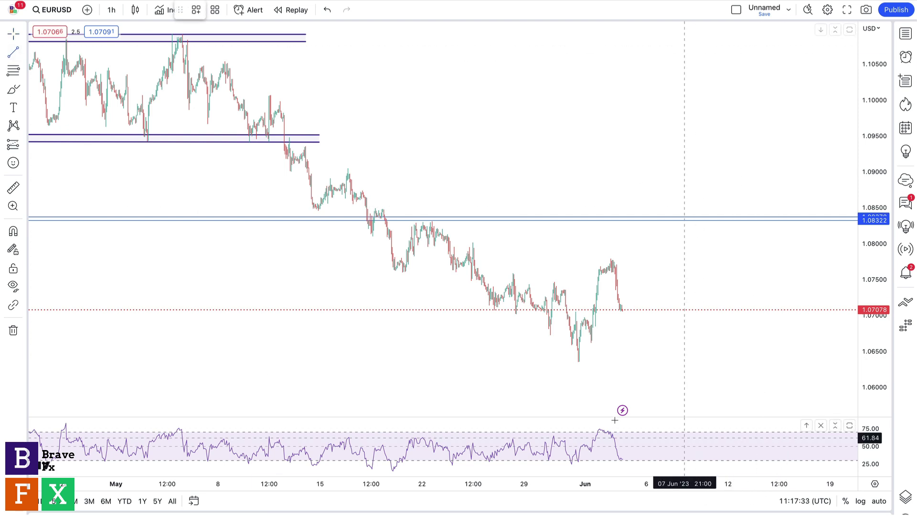
pyautogui.click(572, 370)
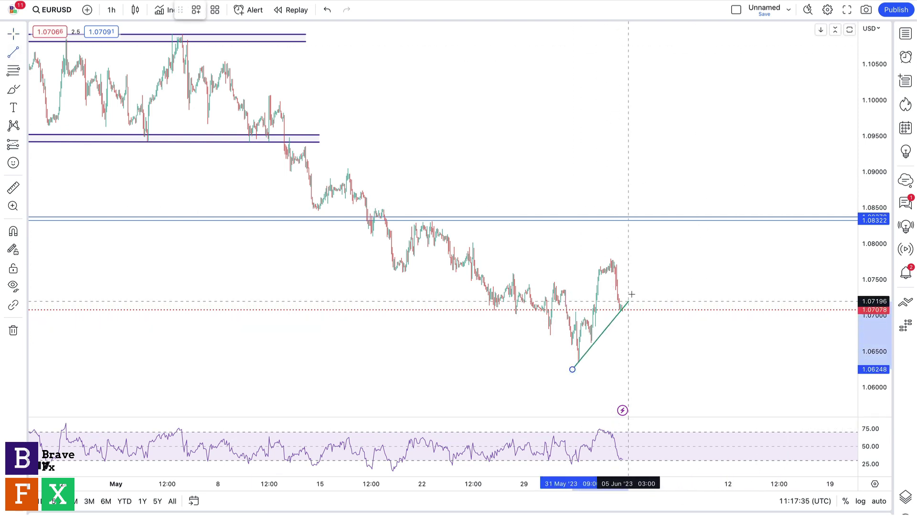
pyautogui.click(634, 285)
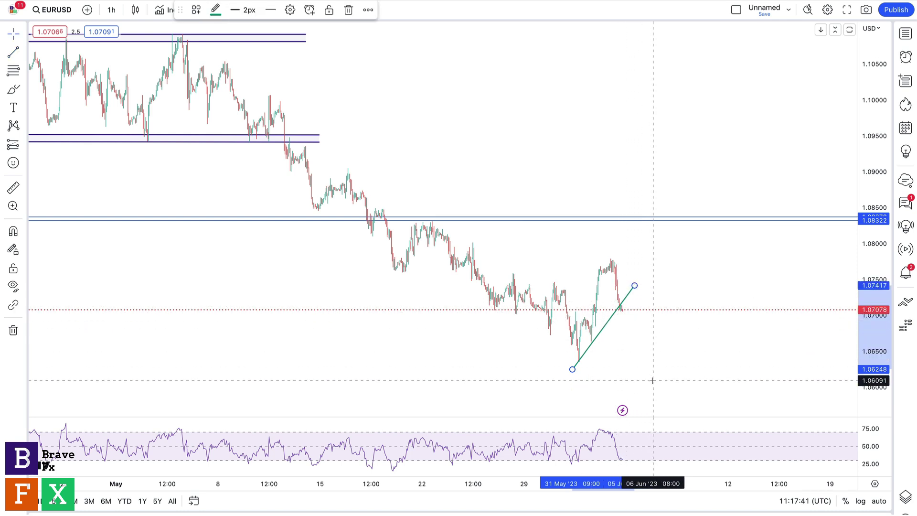
pyautogui.press('Delete')
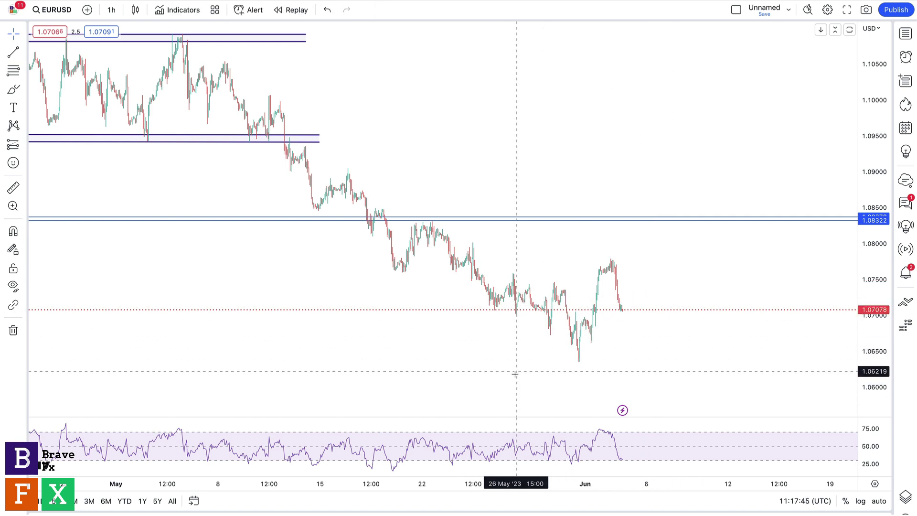
# Step: Sketch a bearish brush path from the current EURUSD price, swinging between about 1.0675 and 1.0757 three times before falling below 1.0600
pyautogui.click(430, 468)
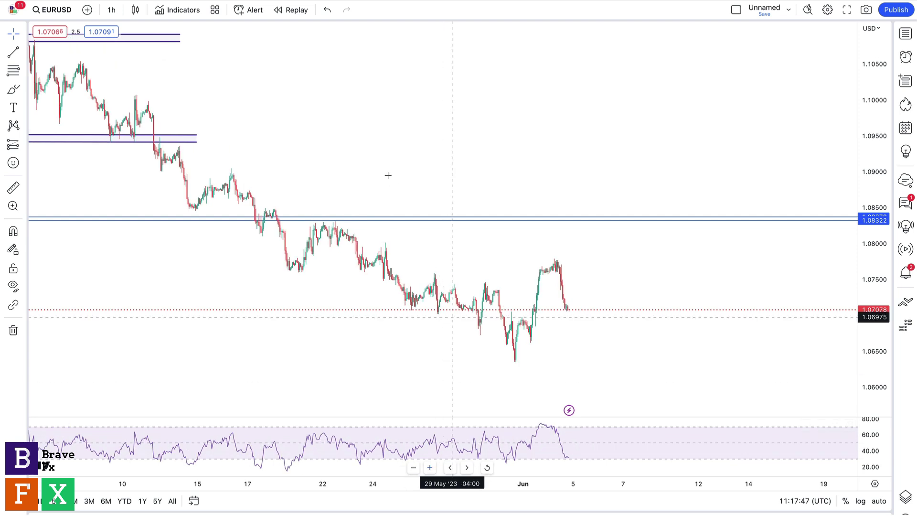
pyautogui.hscroll(-5, 394, 184)
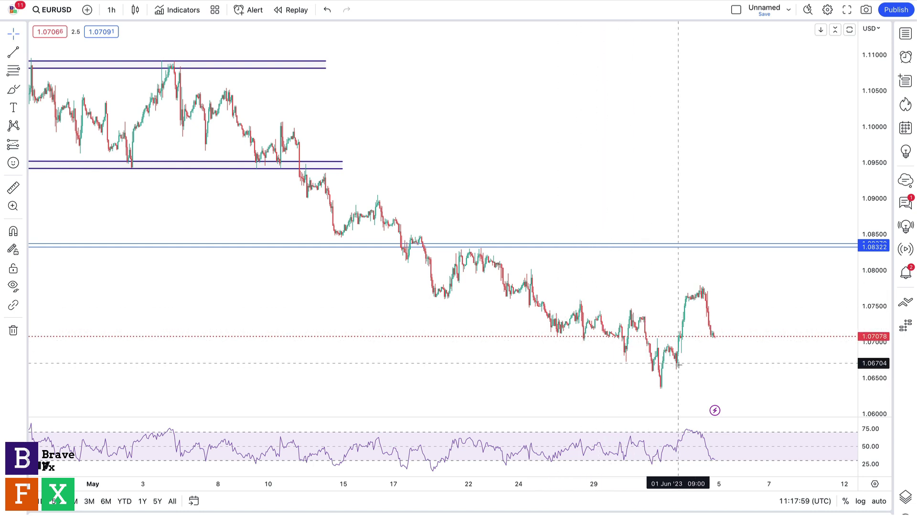
pyautogui.moveTo(718, 309); pyautogui.dragTo(645, 287)
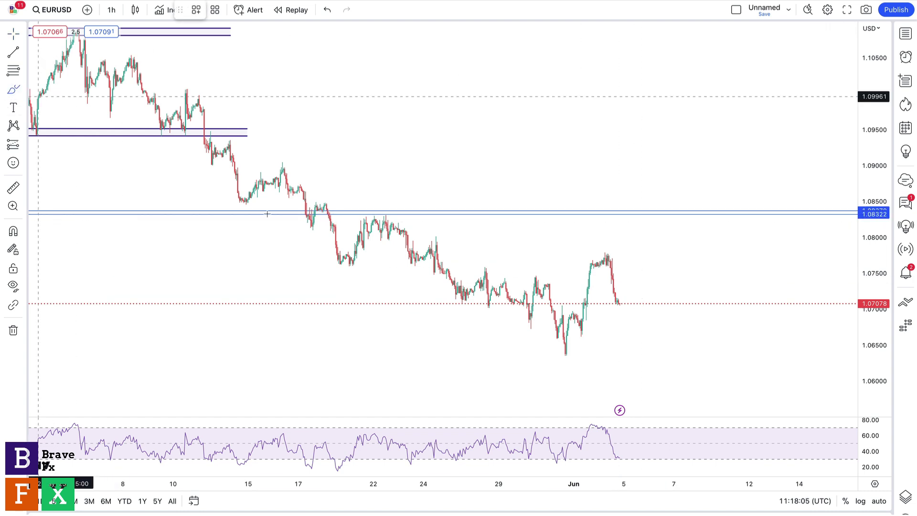
pyautogui.click(616, 301)
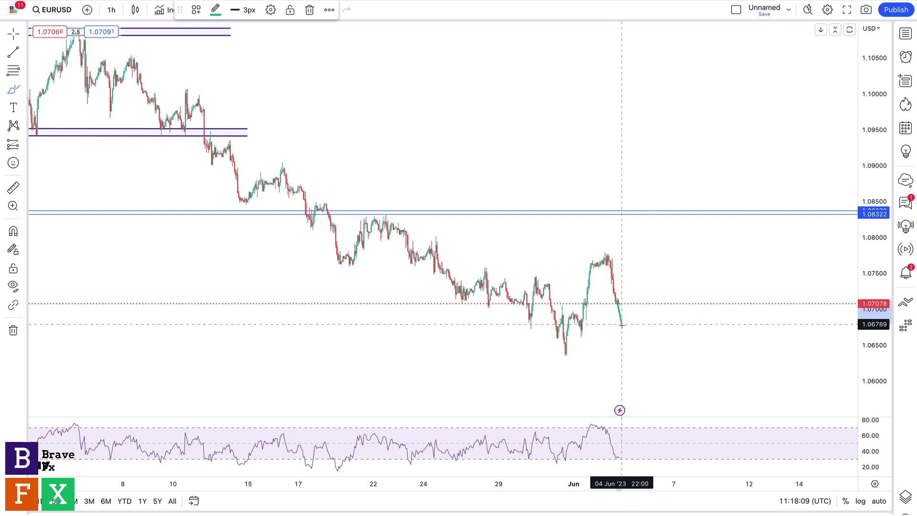
pyautogui.moveTo(624, 328)
pyautogui.mouseDown()
pyautogui.moveTo(642, 264)
pyautogui.moveTo(657, 314)
pyautogui.moveTo(682, 285)
pyautogui.moveTo(692, 310)
pyautogui.moveTo(711, 287)
pyautogui.moveTo(780, 415)
pyautogui.mouseUp()
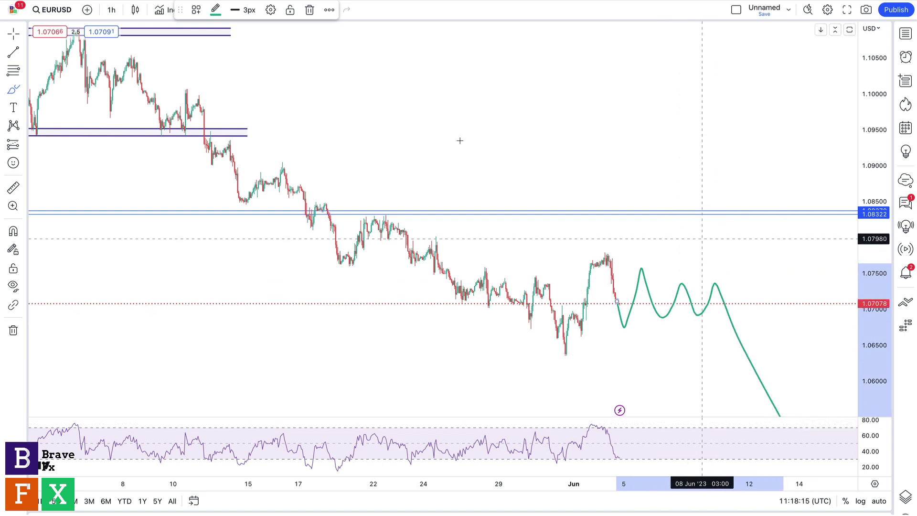
# Step: Draw two parallel rising trend lines under the sketched lows, from 1.06547 and 1.06504 on 31 May to 1.07082 and 1.07053
pyautogui.moveTo(430, 160); pyautogui.dragTo(342, 124)
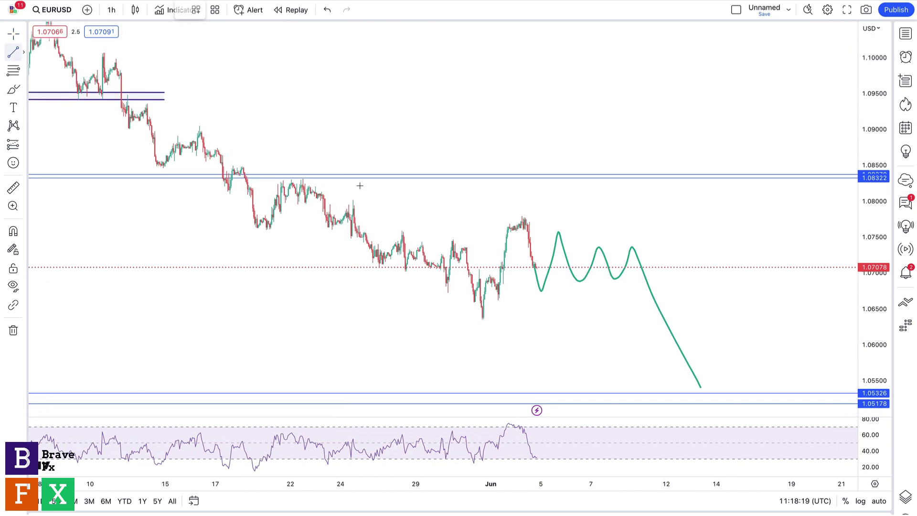
pyautogui.click(468, 305)
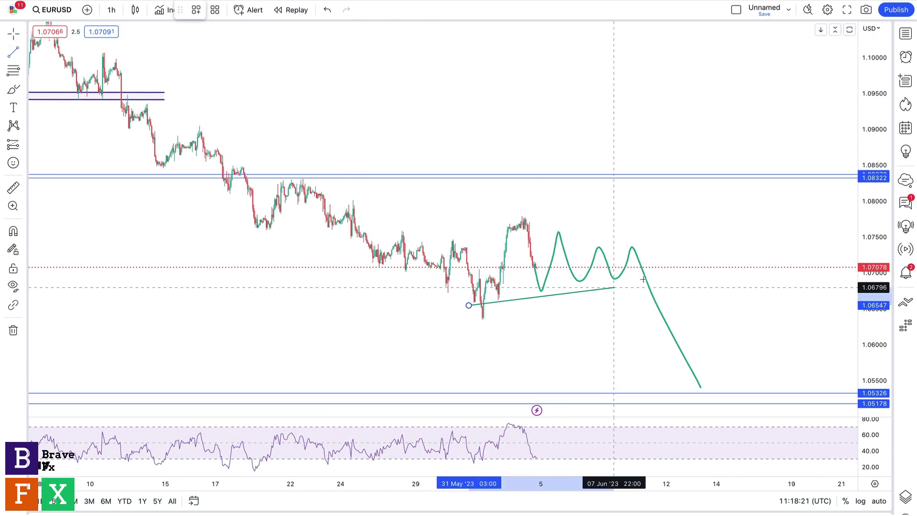
pyautogui.click(663, 267)
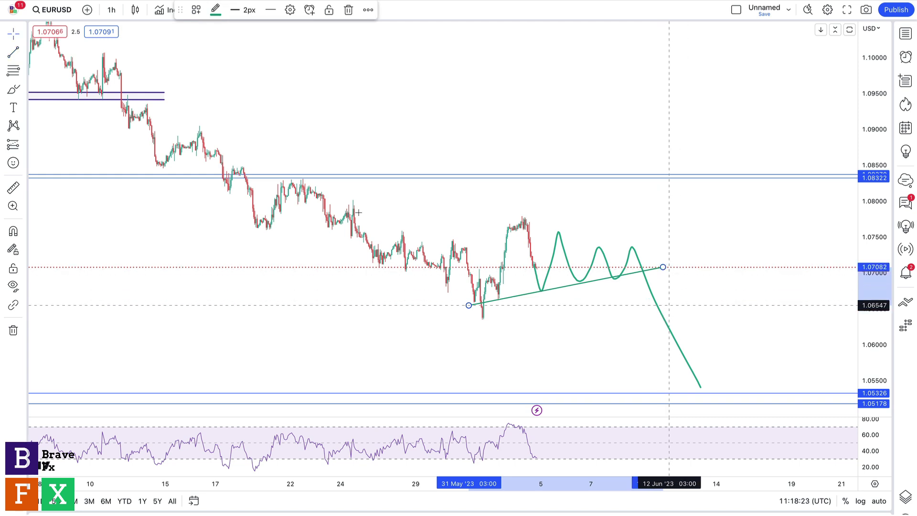
pyautogui.click(61, 60)
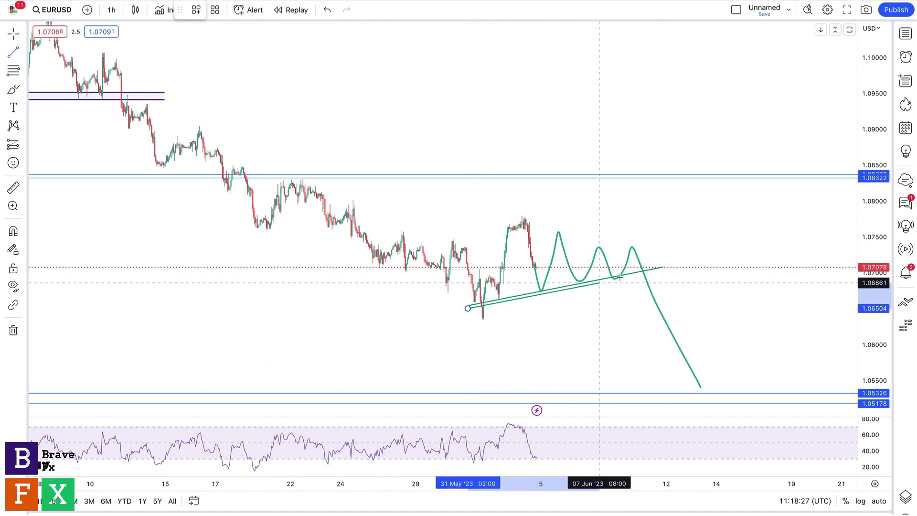
pyautogui.click(662, 269)
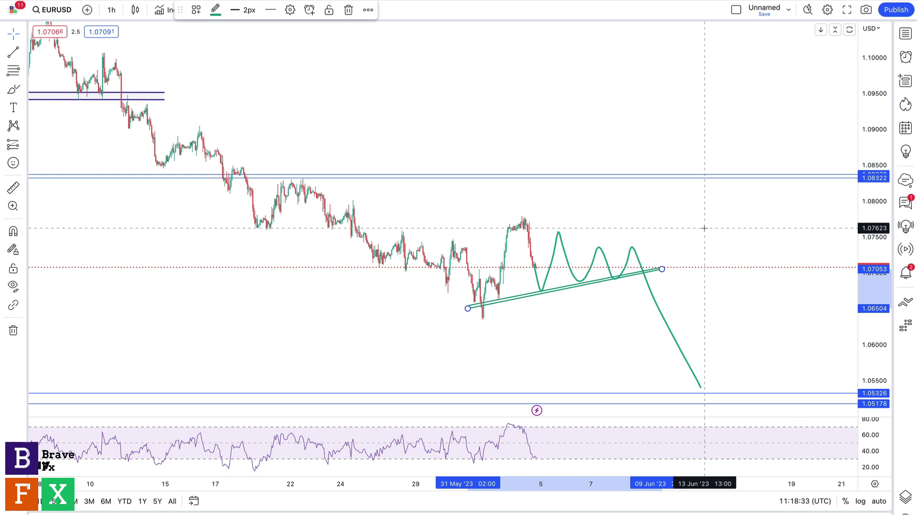
# Step: Switch to the GBPUSD chart and delete the stray brush strokes above the upper horizontal zone
pyautogui.click(471, 112)
pyautogui.moveTo(471, 112); pyautogui.dragTo(542, 133)
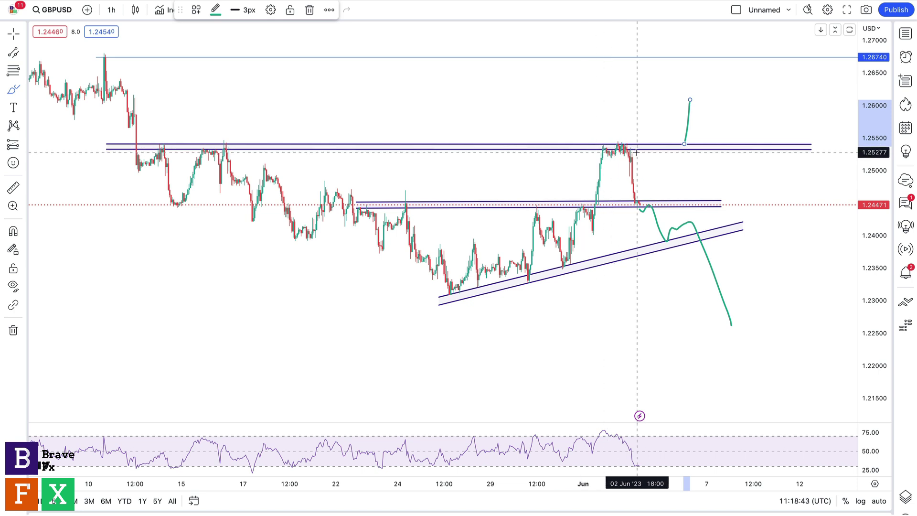
pyautogui.moveTo(551, 109); pyautogui.dragTo(618, 122)
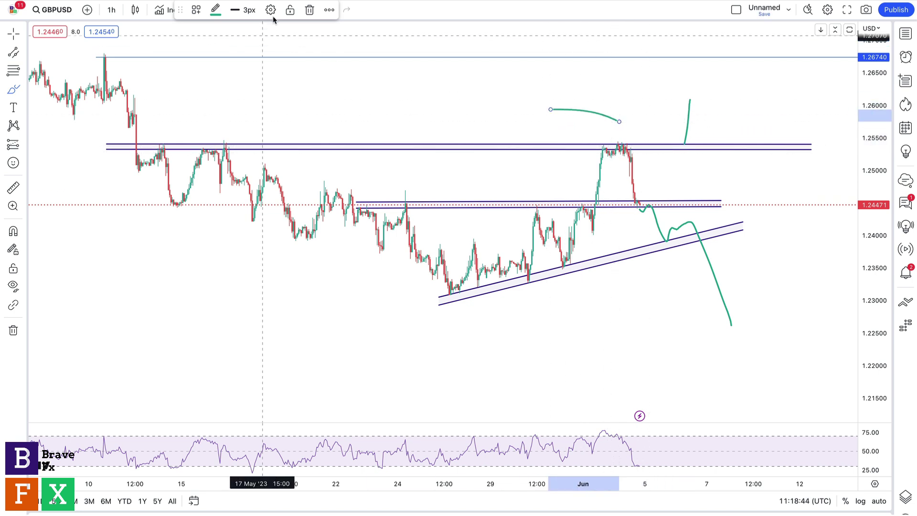
pyautogui.click(309, 10)
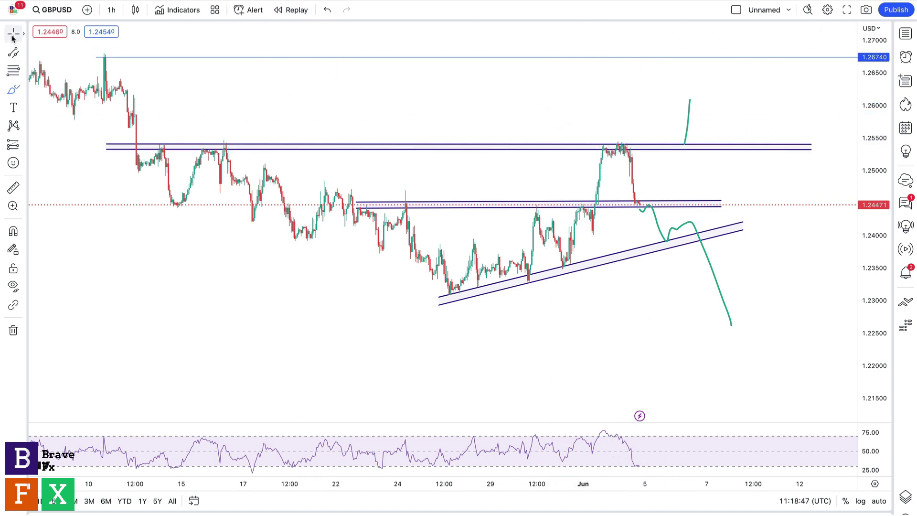
pyautogui.click(689, 112)
pyautogui.press('Delete')
pyautogui.click(654, 144)
pyautogui.click(529, 104)
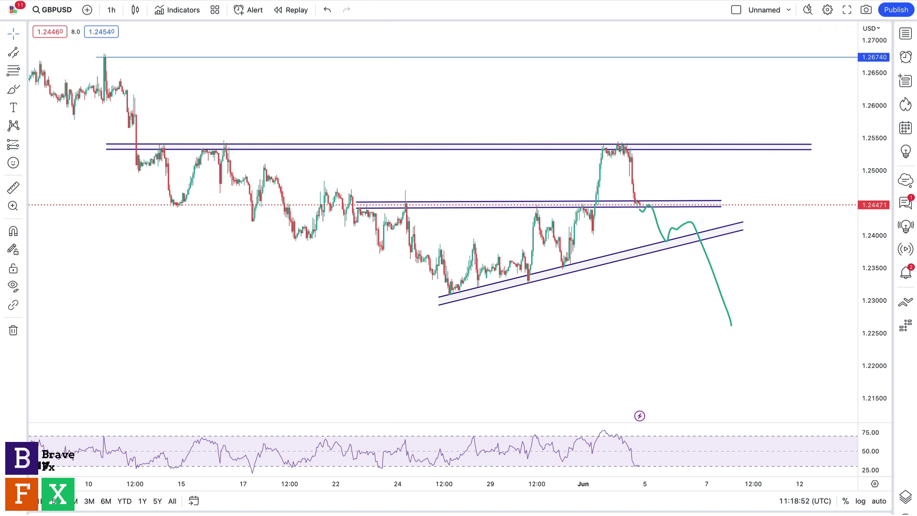
# Step: Return to the EURUSD chart and add horizontal rays at 1.07609 and 1.07766, both starting on 17 May
pyautogui.press('Down')
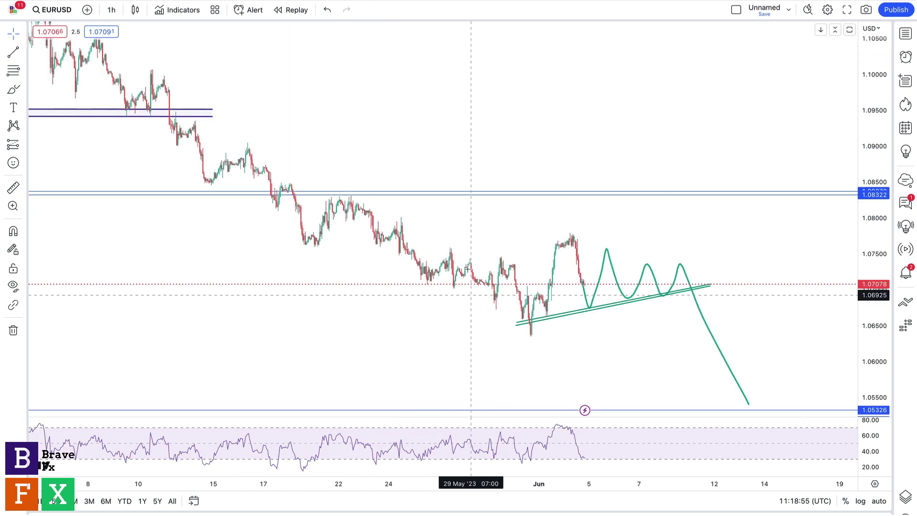
pyautogui.click(21, 56)
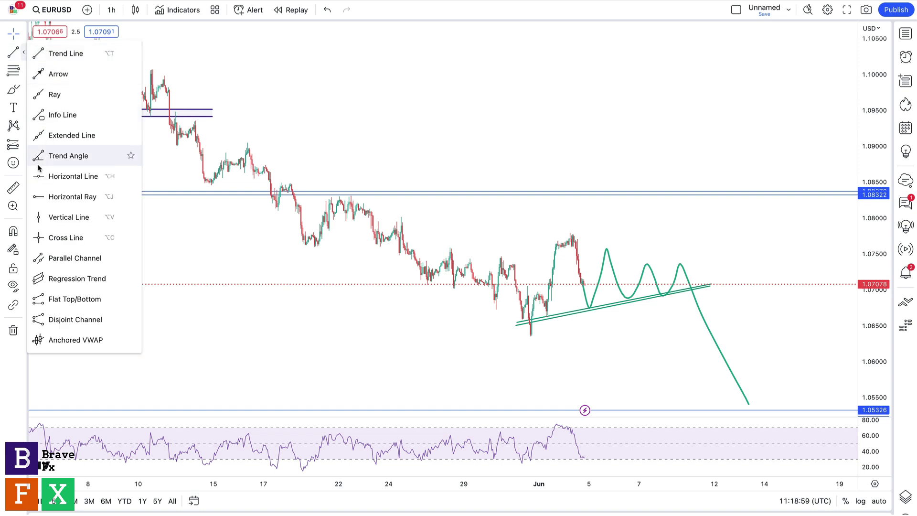
pyautogui.click(37, 198)
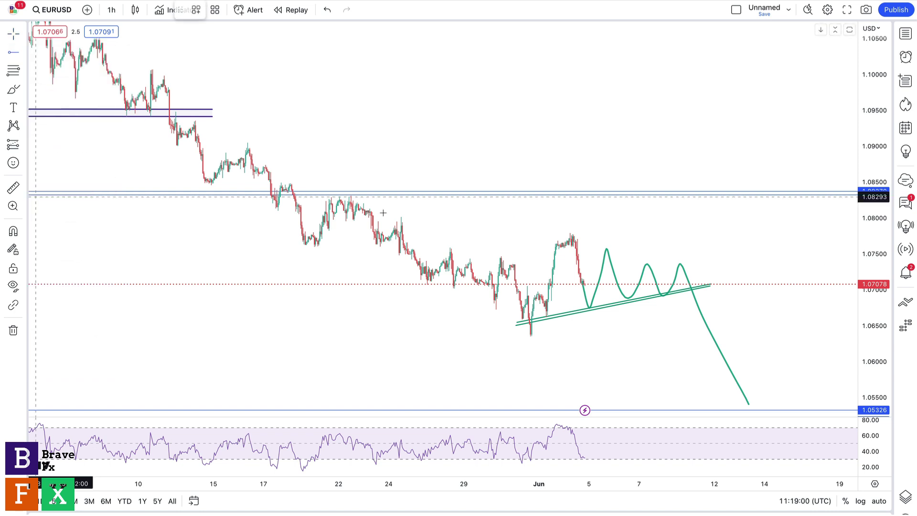
pyautogui.click(443, 236)
pyautogui.moveTo(436, 239)
pyautogui.mouseDown()
pyautogui.moveTo(361, 236)
pyautogui.moveTo(294, 254)
pyautogui.moveTo(284, 247)
pyautogui.mouseUp()
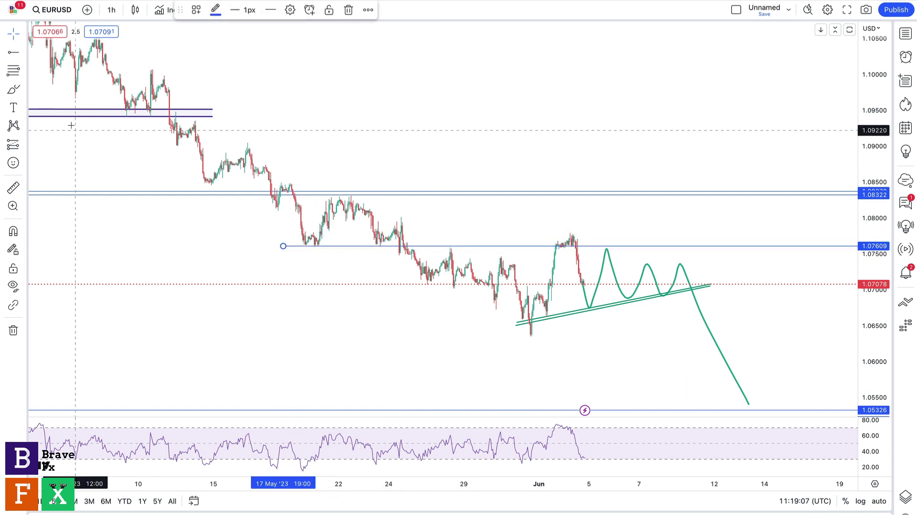
pyautogui.click(282, 234)
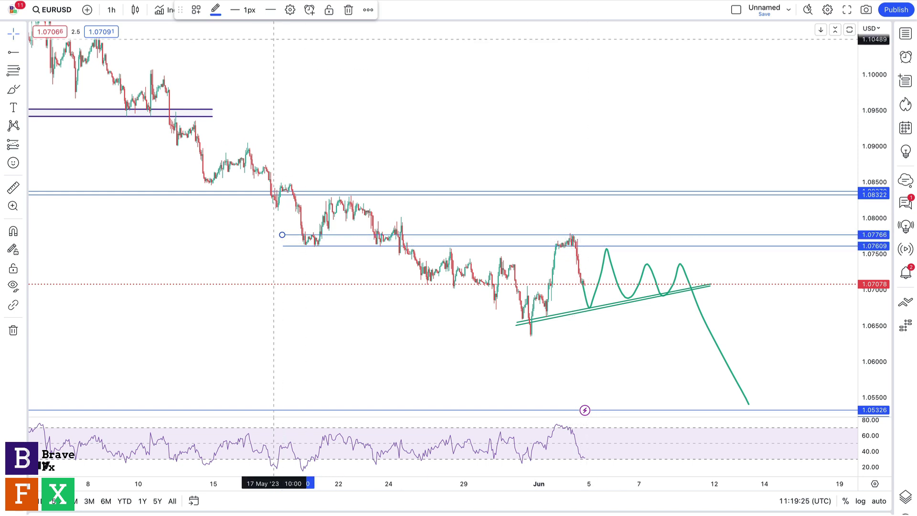
# Step: Compare the GBPUSD chart with EURUSD, and examine the EURUSD bearish path down to the 1.05326–1.05178 zone
pyautogui.hotkey('ctrl', 'Tab')
pyautogui.click(229, 149)
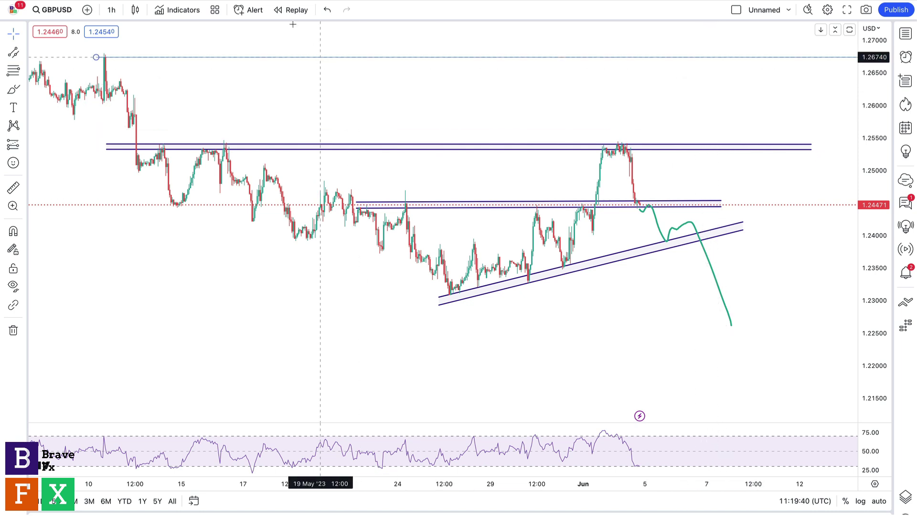
pyautogui.press('space')
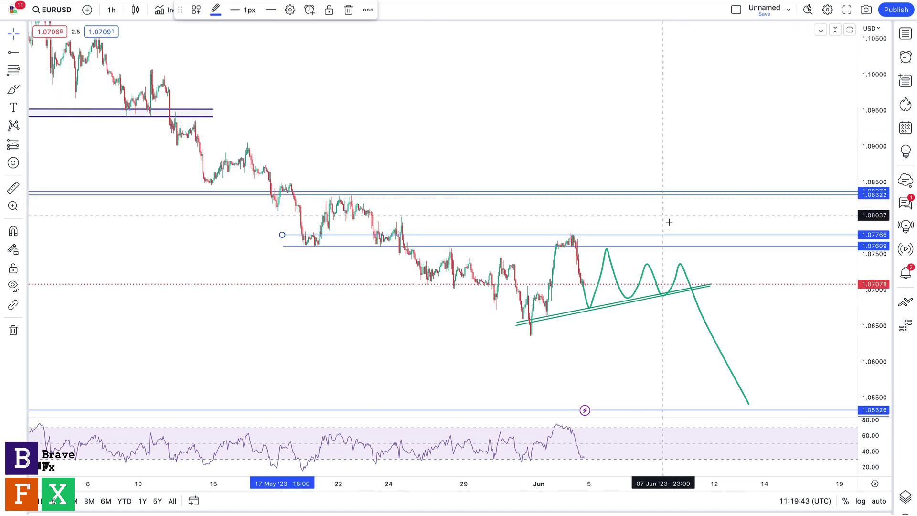
pyautogui.moveTo(564, 165); pyautogui.dragTo(480, 115)
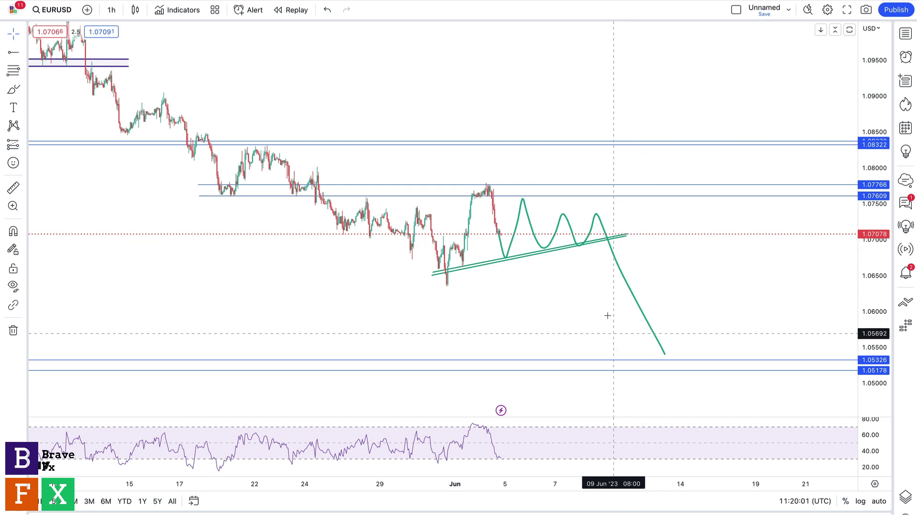
pyautogui.moveTo(610, 323); pyautogui.dragTo(604, 310)
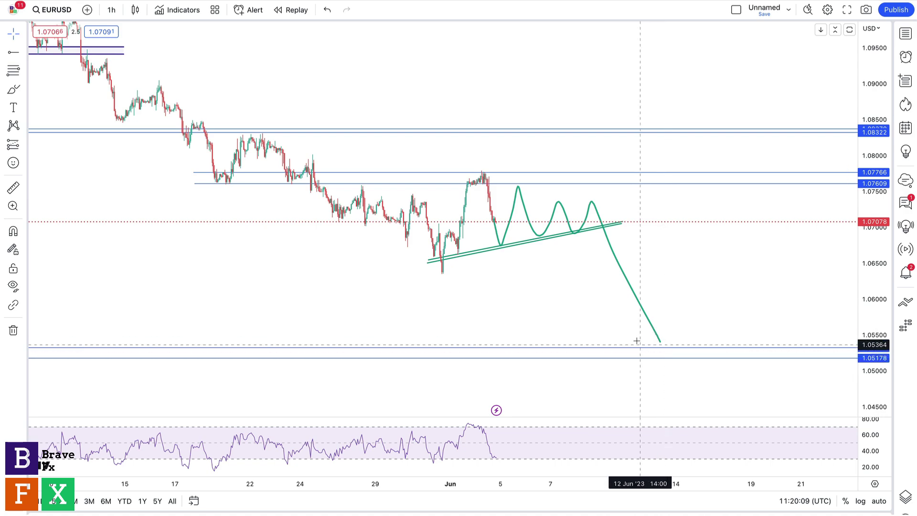
# Step: Switch to the USDJPY chart and set its interval to 2 hours
pyautogui.hotkey('ctrl', 'Tab')
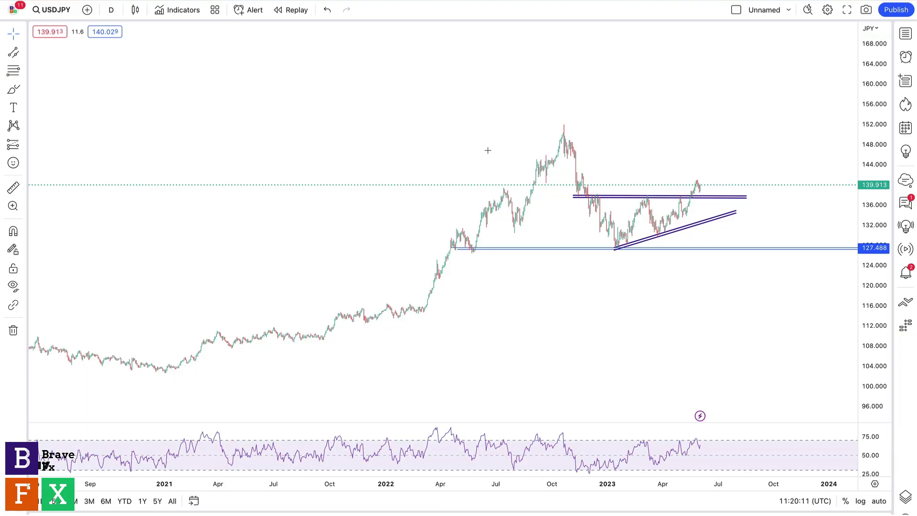
pyautogui.moveTo(565, 318); pyautogui.dragTo(580, 305)
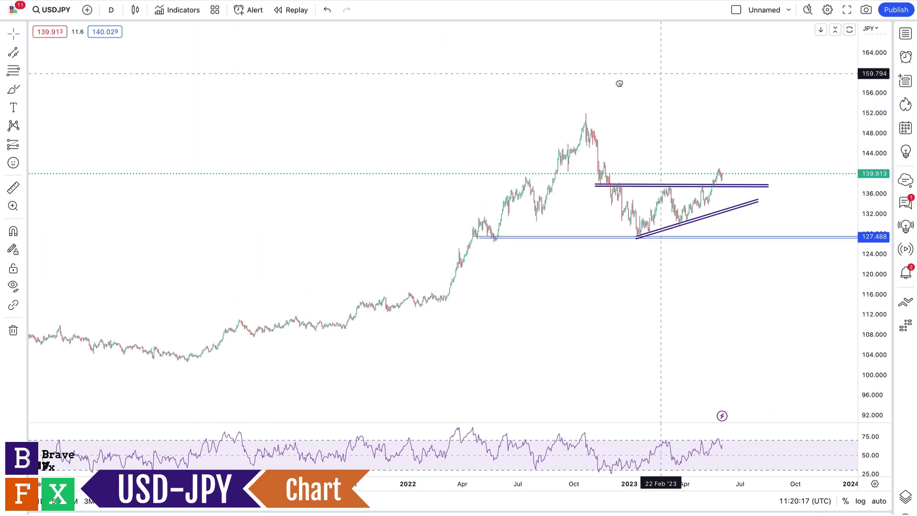
pyautogui.moveTo(640, 76); pyautogui.dragTo(548, 96)
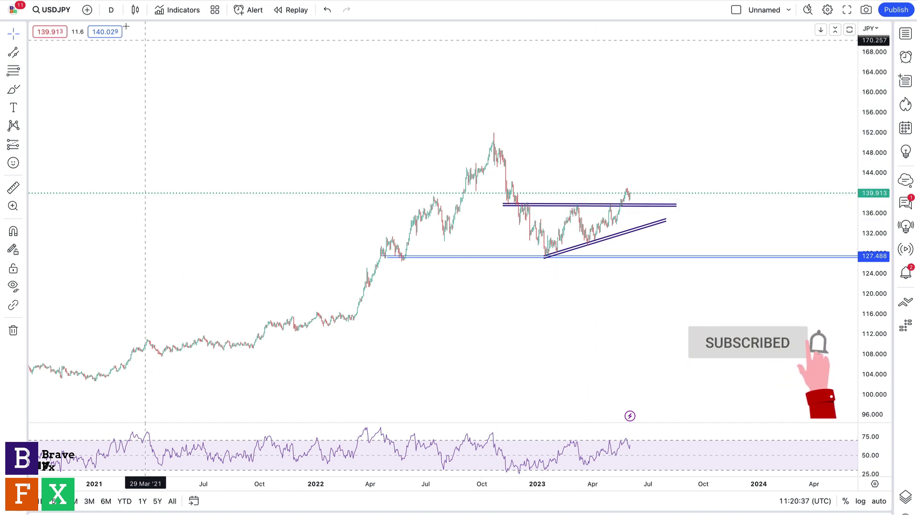
pyautogui.click(112, 10)
pyautogui.click(126, 277)
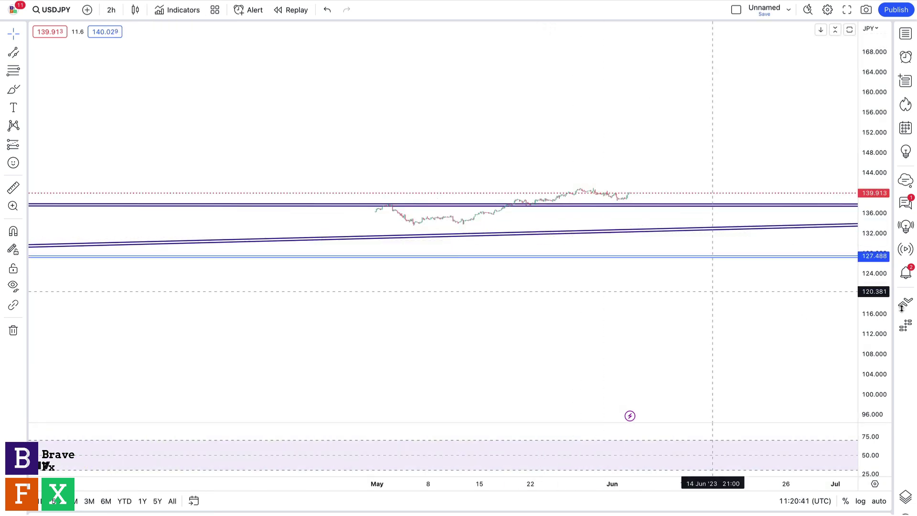
# Step: Rescale the USDJPY chart to examine price since December 2022 against the upper horizontal zone and the rising trend line pair
pyautogui.moveTo(883, 372); pyautogui.dragTo(833, 92)
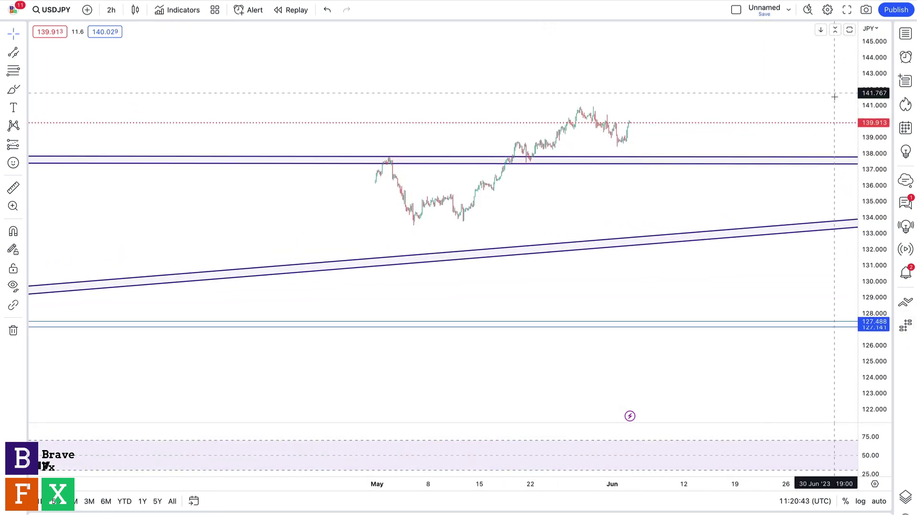
pyautogui.click(414, 468)
pyautogui.click(414, 467)
pyautogui.click(415, 467)
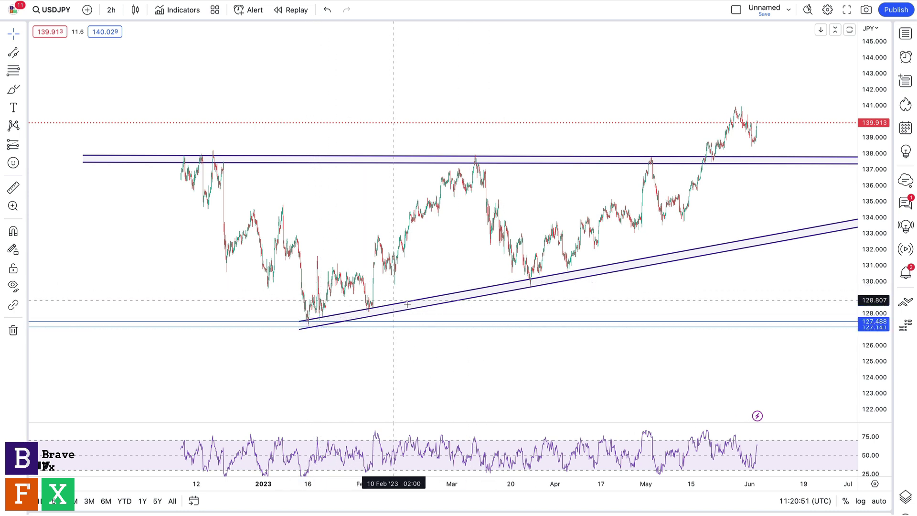
pyautogui.moveTo(648, 281); pyautogui.dragTo(539, 287)
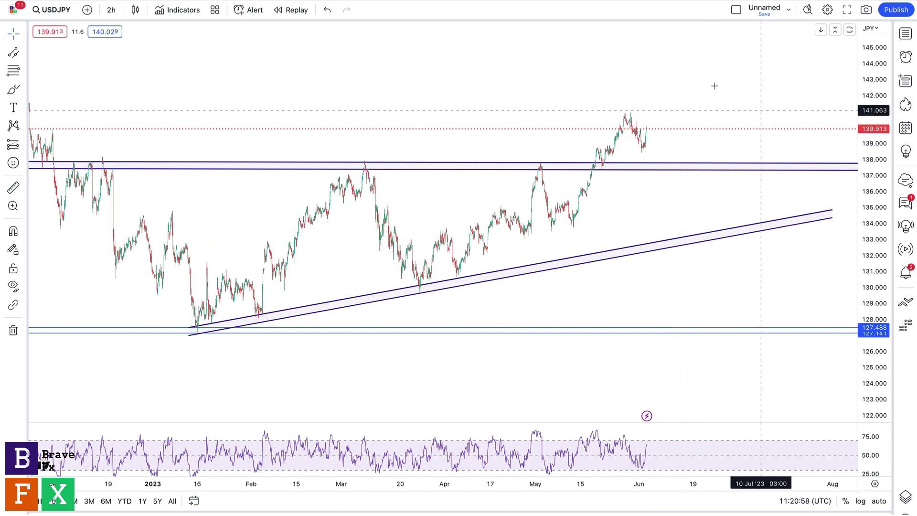
# Step: Sketch a bullish freehand path on USDJPY, ranging between about 139 and 140 from the current price before rising to about 146
pyautogui.moveTo(713, 113); pyautogui.dragTo(759, 122)
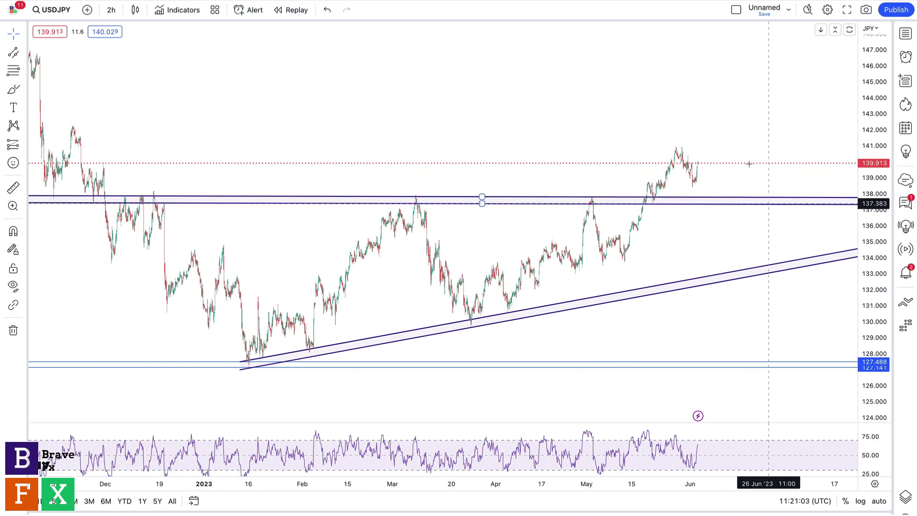
pyautogui.hscroll(5, 534, 166)
pyautogui.click(549, 288)
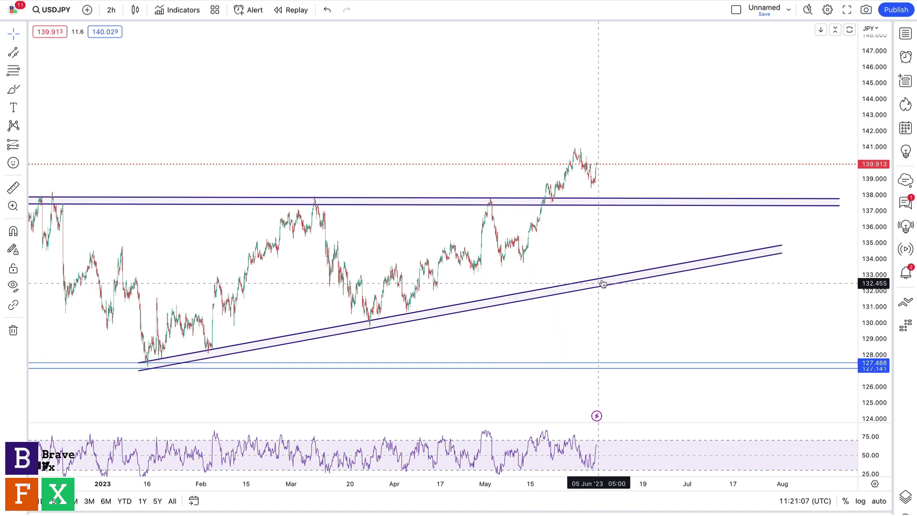
pyautogui.click(571, 203)
pyautogui.click(506, 211)
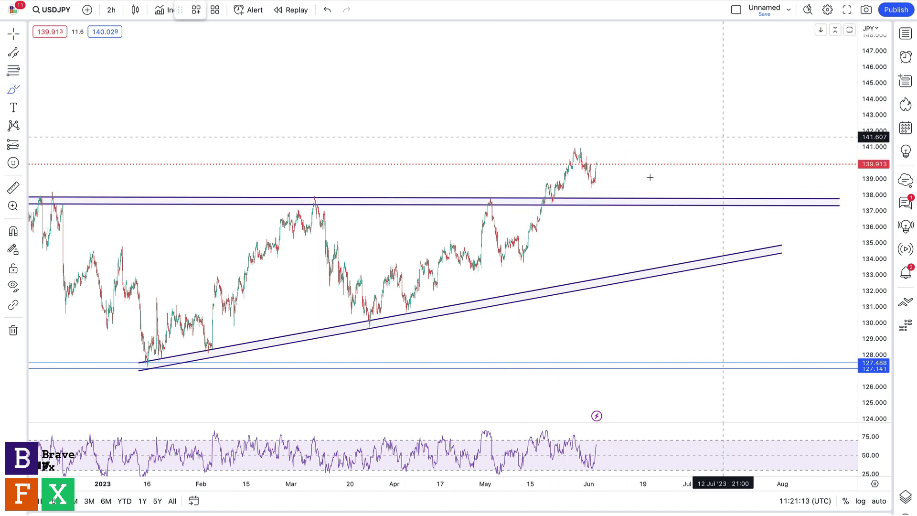
pyautogui.moveTo(596, 167)
pyautogui.mouseDown()
pyautogui.moveTo(604, 174)
pyautogui.moveTo(619, 158)
pyautogui.moveTo(629, 176)
pyautogui.moveTo(662, 151)
pyautogui.moveTo(694, 65)
pyautogui.mouseUp()
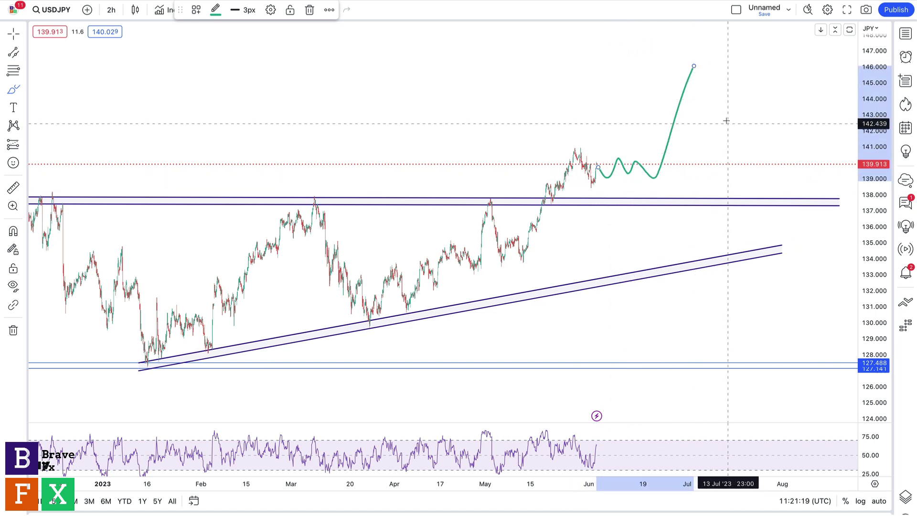
pyautogui.click(14, 32)
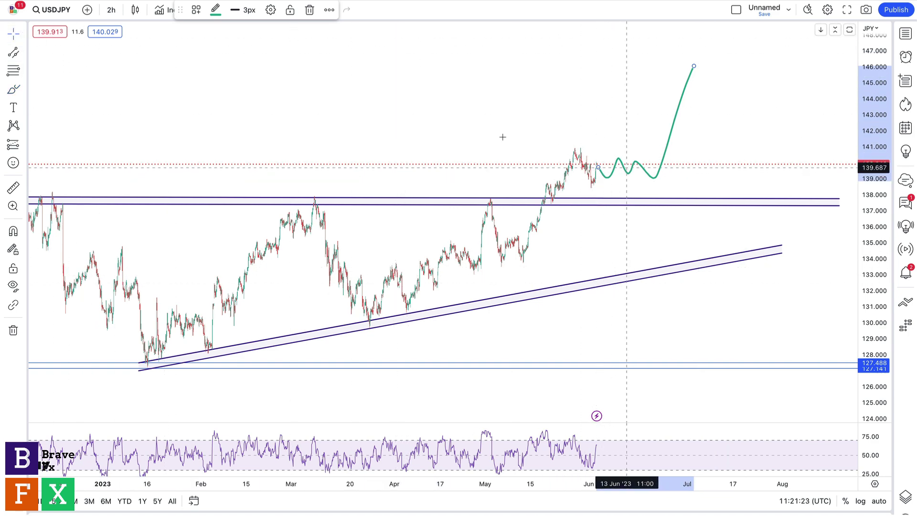
# Step: Draw a falling trend line above the sketched consolidation, from about 140.935 on 25 May to about 139.591 on 3 July
pyautogui.click(559, 123)
pyautogui.moveTo(559, 123); pyautogui.dragTo(604, 106)
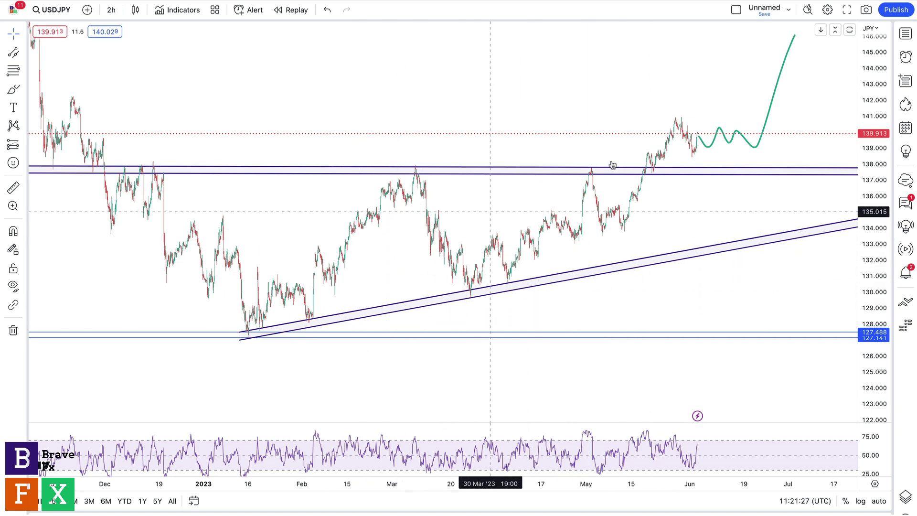
pyautogui.moveTo(675, 101); pyautogui.dragTo(600, 112)
pyautogui.moveTo(698, 128); pyautogui.dragTo(591, 172)
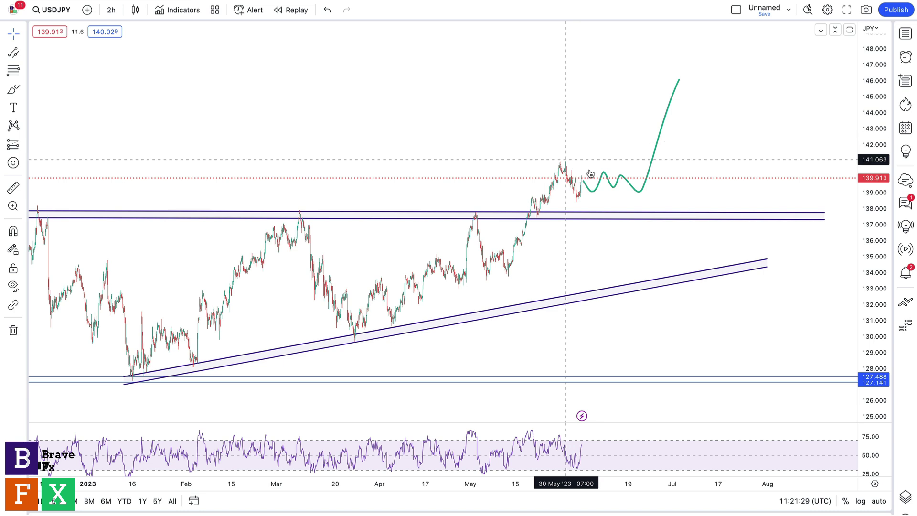
pyautogui.click(26, 53)
pyautogui.click(71, 54)
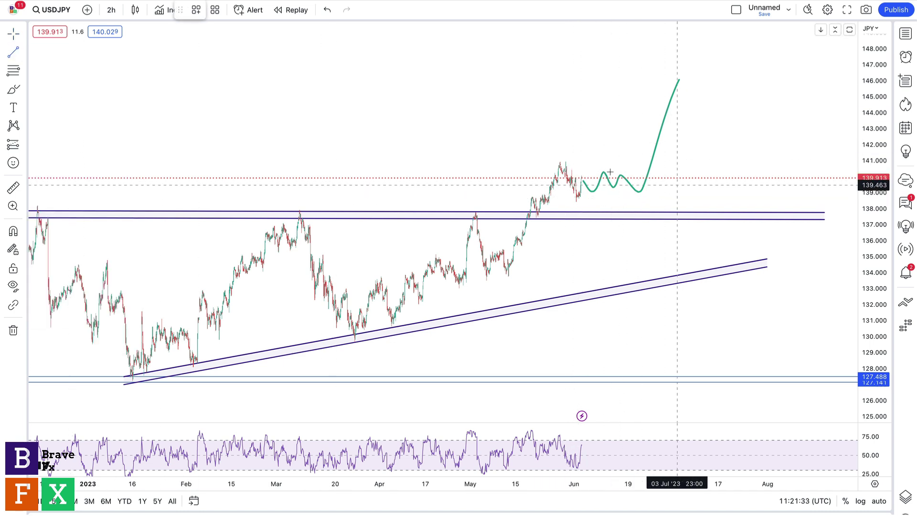
pyautogui.click(675, 184)
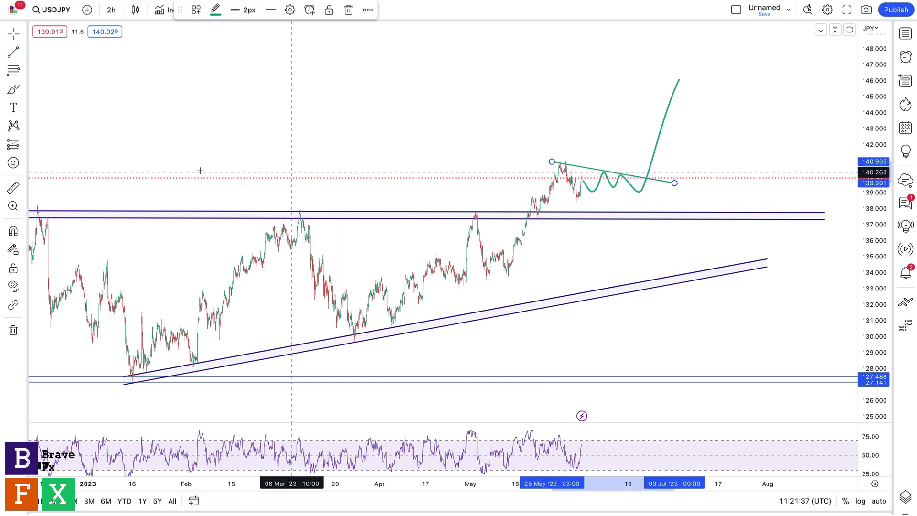
# Step: Draw a rising trend line under the consolidation from about 138.2 on 24 May to about 139.4 on 2 July, closing a triangle
pyautogui.click(10, 56)
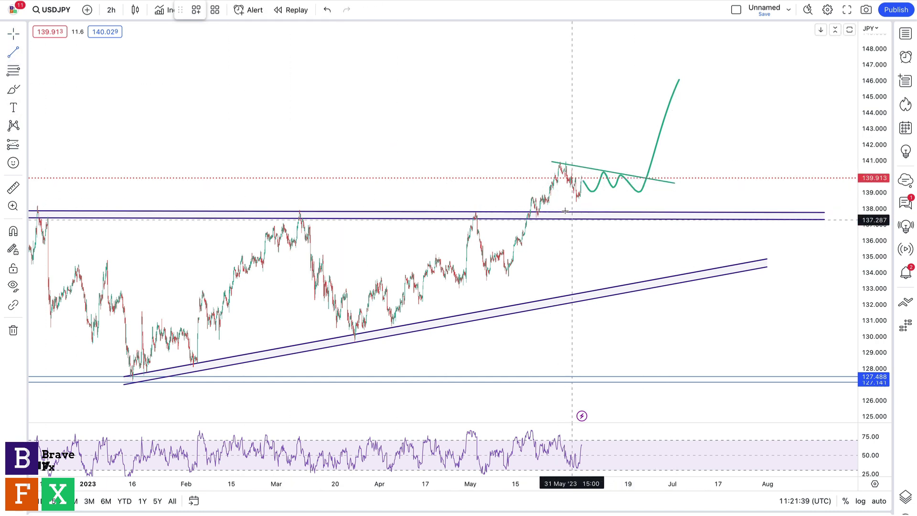
pyautogui.click(673, 186)
pyautogui.moveTo(566, 205); pyautogui.dragTo(553, 212)
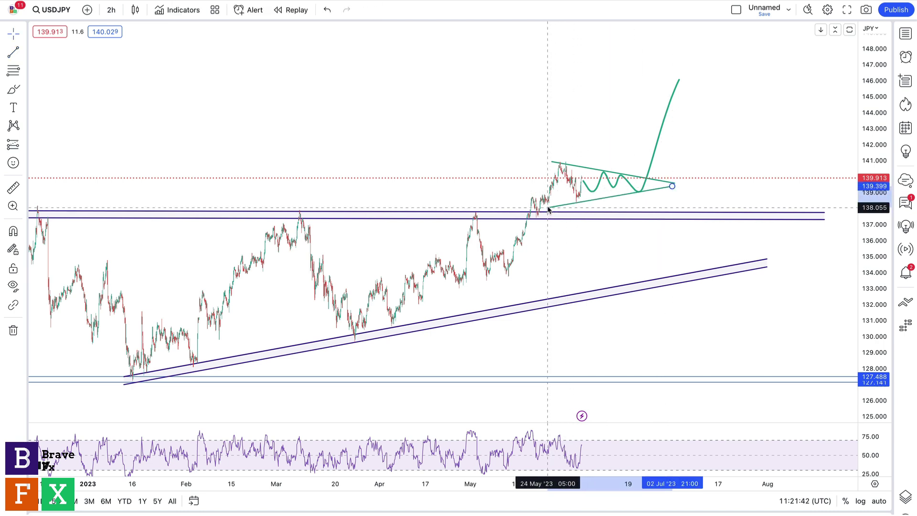
pyautogui.click(567, 177)
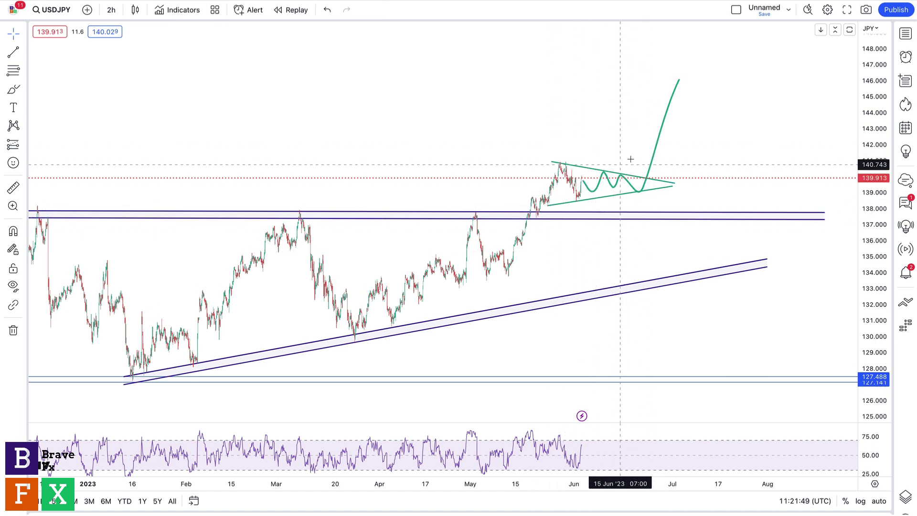
# Step: Review the USDJPY triangle breakout scenario, and delete the green path and both triangle trend lines
pyautogui.moveTo(516, 158); pyautogui.dragTo(694, 138)
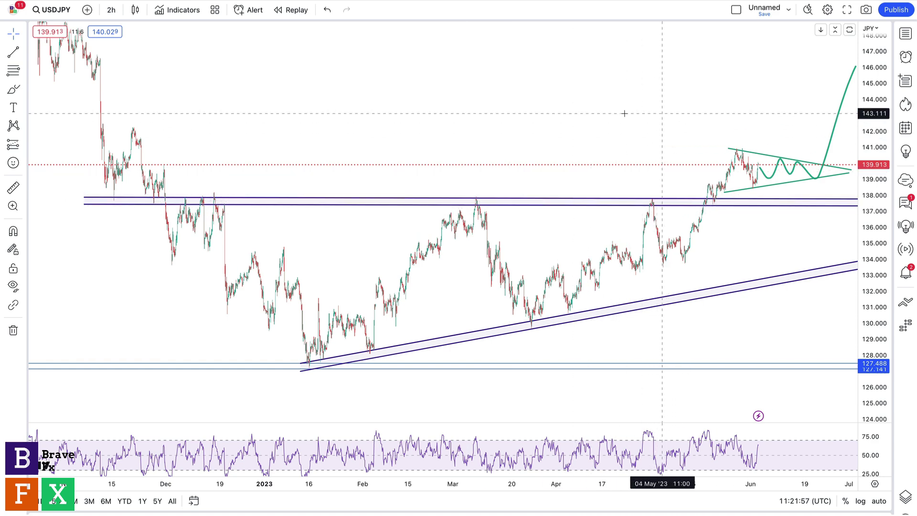
pyautogui.moveTo(656, 113); pyautogui.dragTo(501, 125)
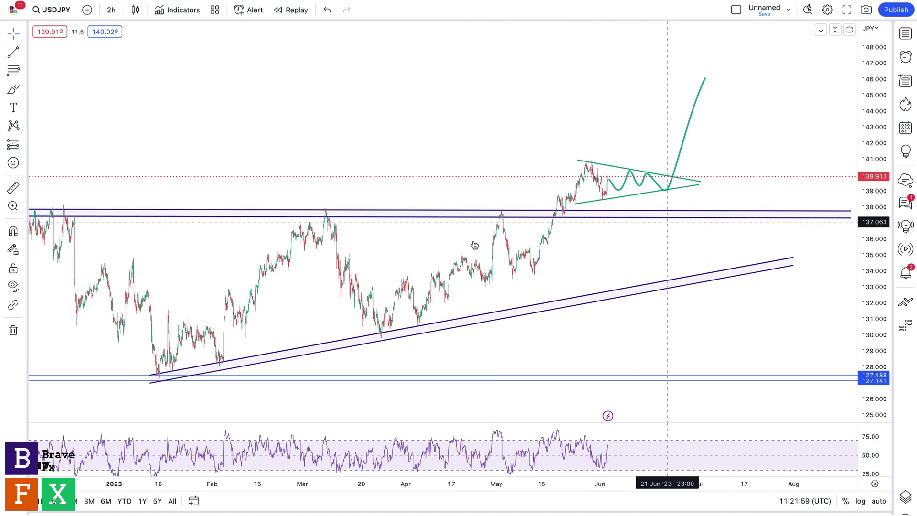
pyautogui.moveTo(486, 197); pyautogui.dragTo(523, 181)
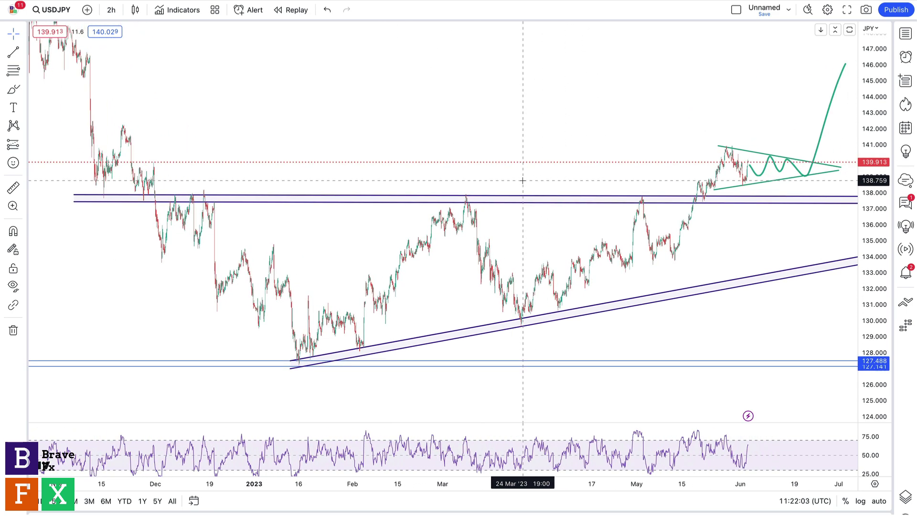
pyautogui.moveTo(705, 222); pyautogui.dragTo(548, 234)
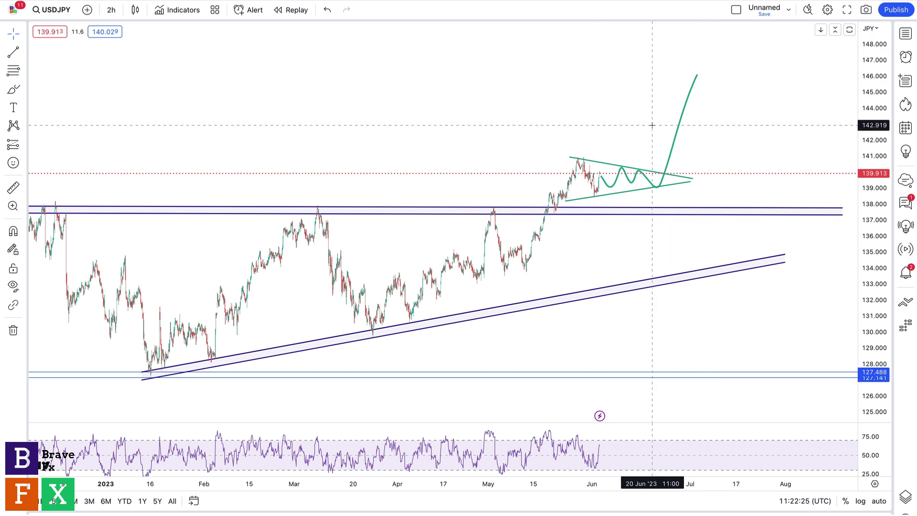
pyautogui.moveTo(608, 133); pyautogui.dragTo(569, 145)
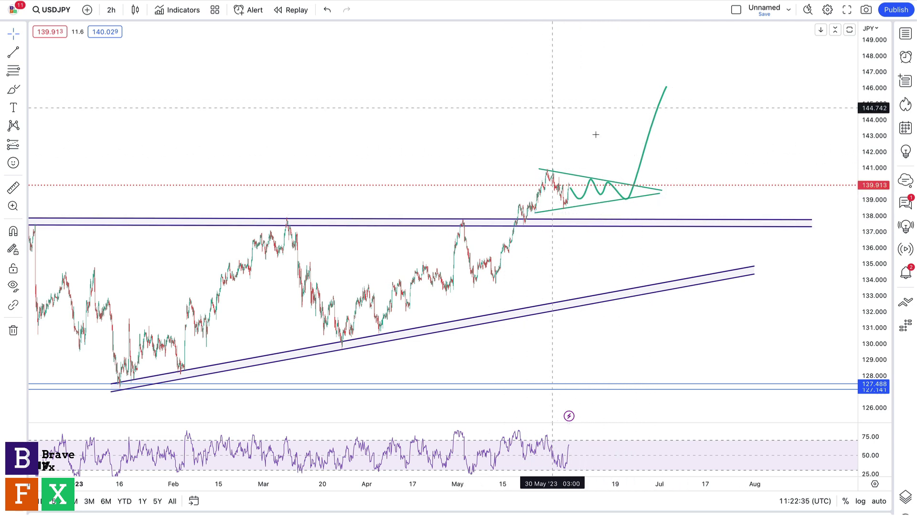
pyautogui.click(647, 148)
pyautogui.press('Delete')
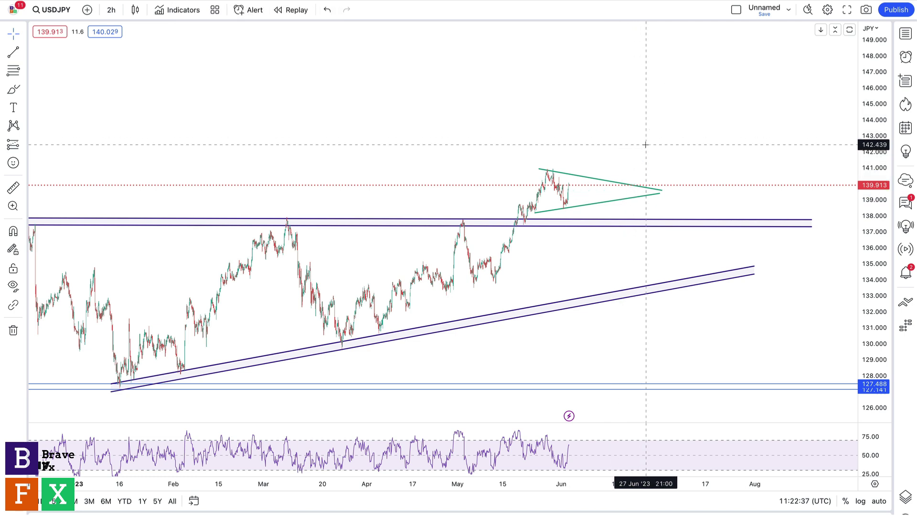
pyautogui.click(611, 185)
pyautogui.press('Delete')
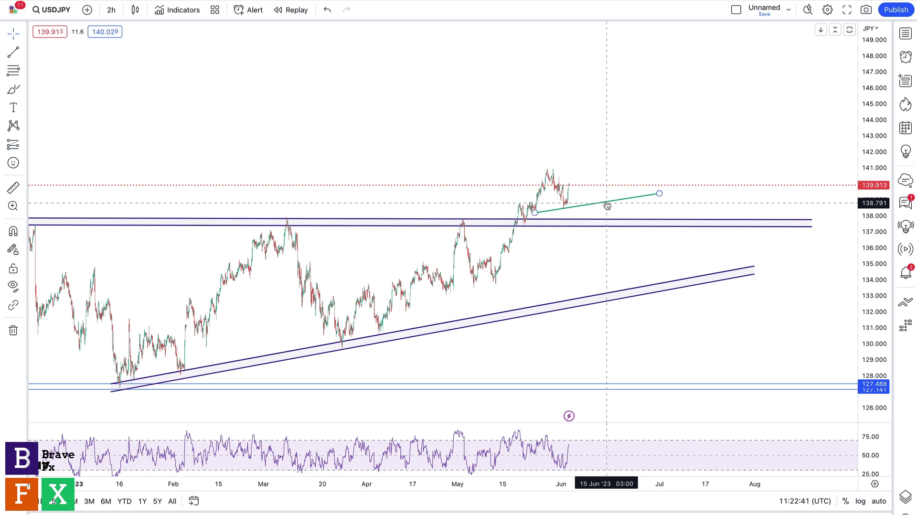
pyautogui.press('Delete')
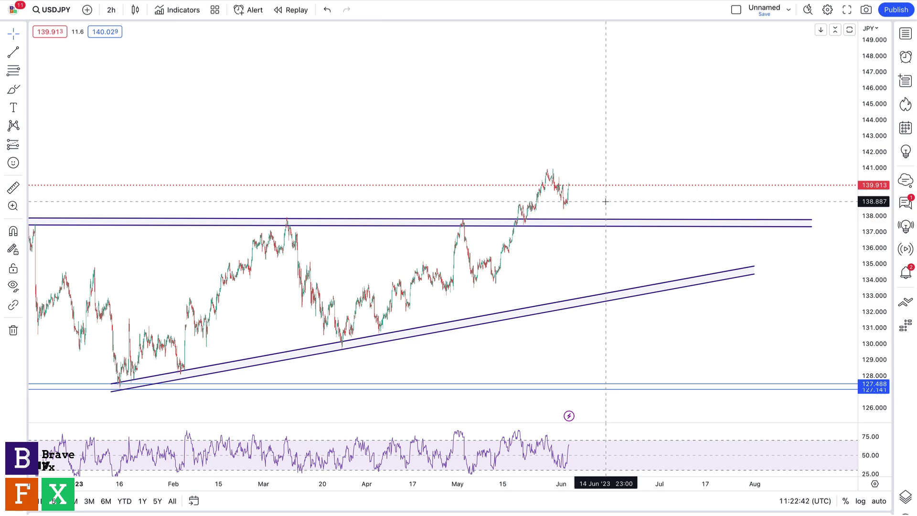
# Step: Sketch a path dipping into the 138 zone and rising to about 146, with a falling trend line from about 141.063 to 138.919
pyautogui.click(14, 90)
pyautogui.moveTo(574, 187)
pyautogui.mouseDown()
pyautogui.moveTo(590, 216)
pyautogui.moveTo(620, 203)
pyautogui.moveTo(682, 87)
pyautogui.mouseUp()
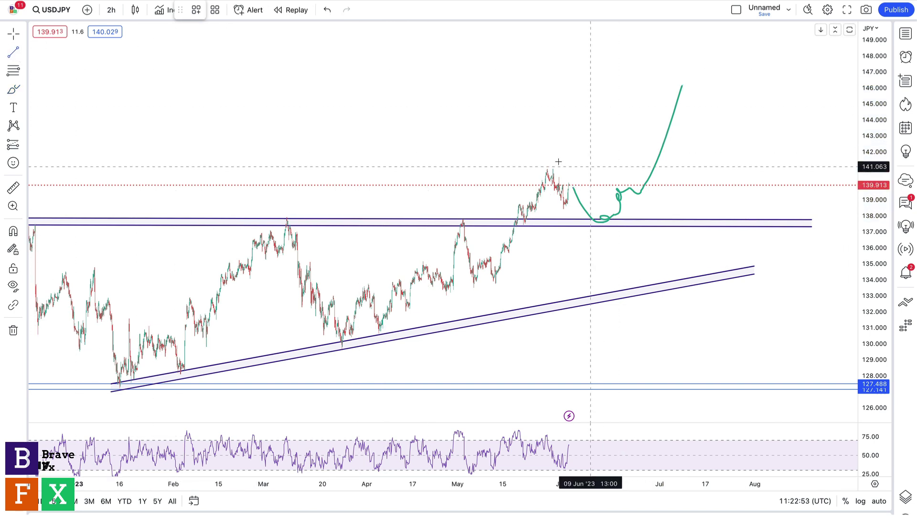
pyautogui.moveTo(542, 166); pyautogui.dragTo(682, 200)
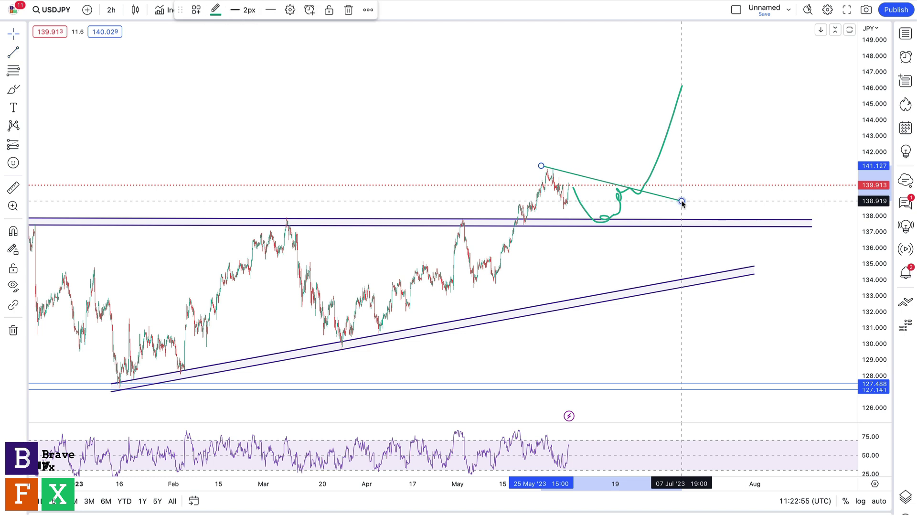
pyautogui.click(536, 168)
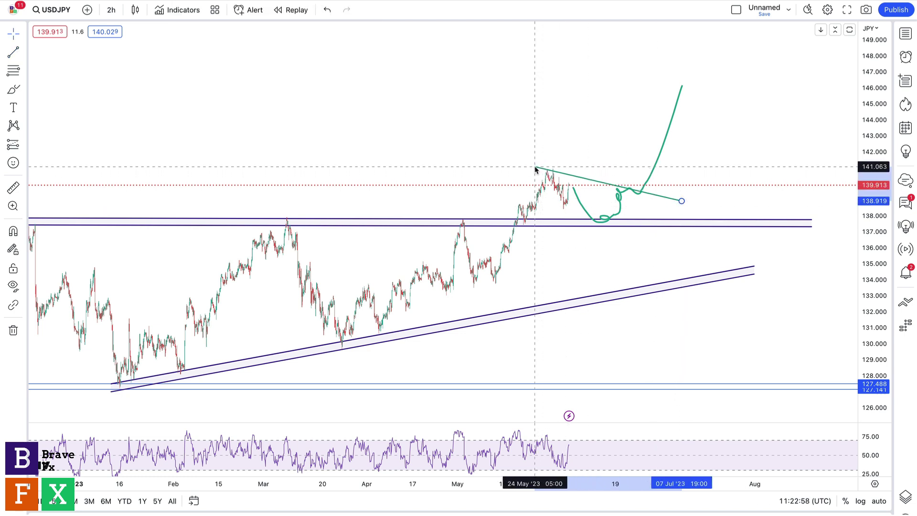
pyautogui.click(535, 168)
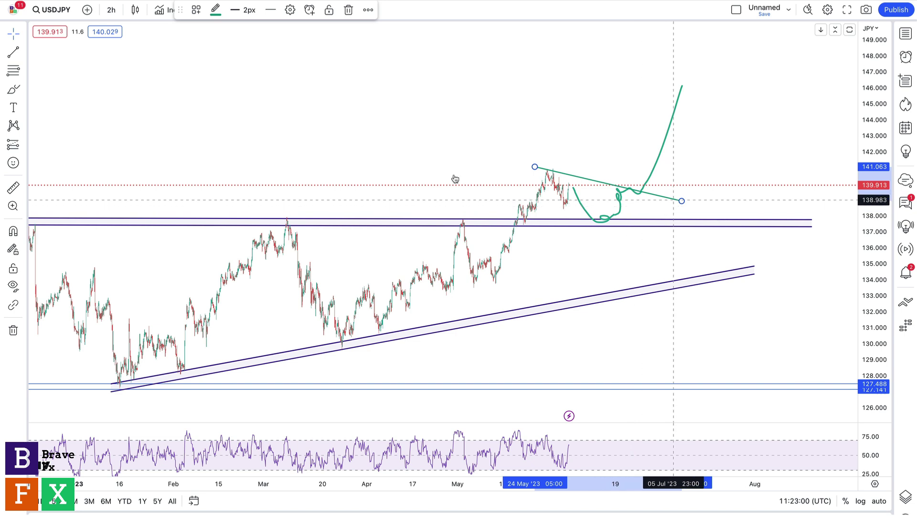
# Step: Switch from the USDJPY chart to the USDCAD daily chart
pyautogui.click(421, 165)
pyautogui.moveTo(422, 164); pyautogui.dragTo(478, 151)
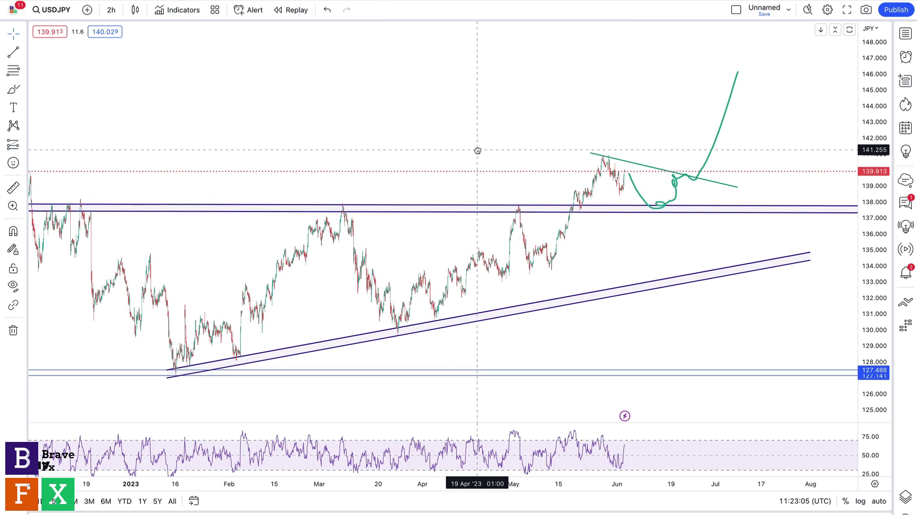
pyautogui.moveTo(478, 151); pyautogui.dragTo(479, 151)
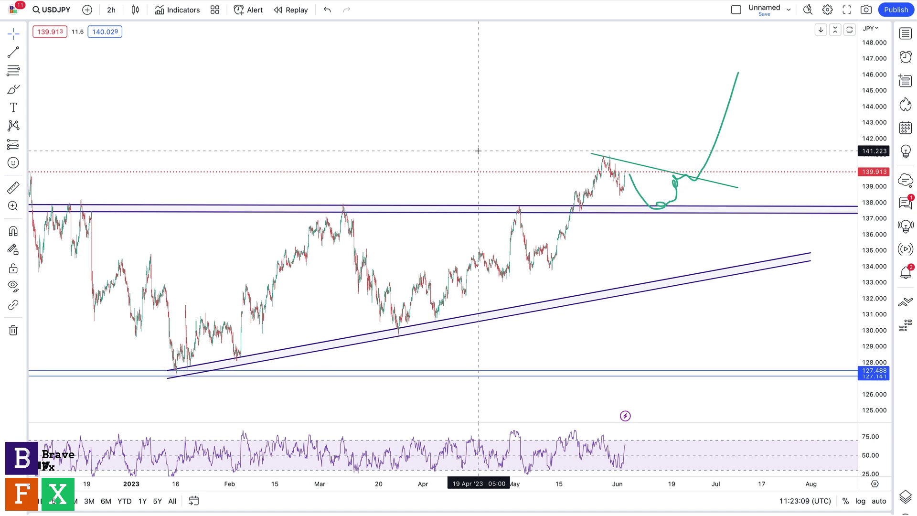
pyautogui.click(687, 179)
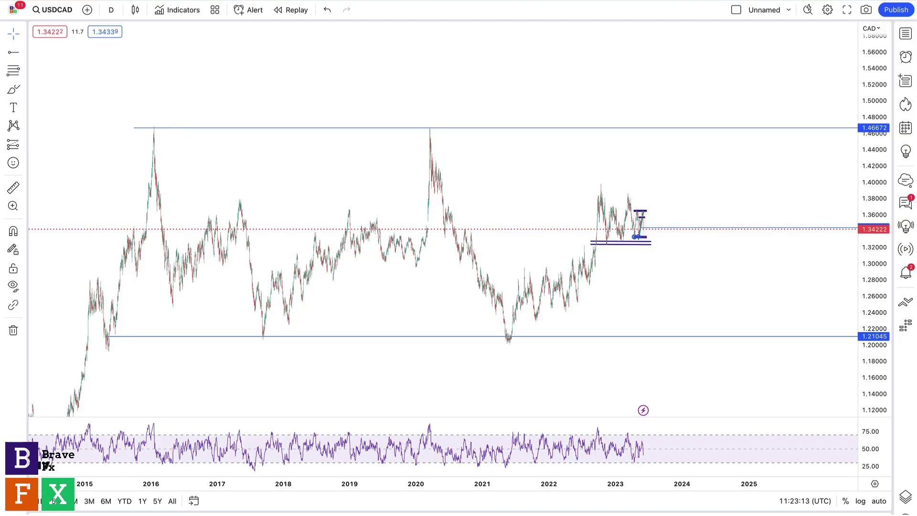
# Step: Sketch USDCAD's swings from the 2016 high between the 1.21045 and 1.46672 levels up to the upper level in 2023, and delete the sketch
pyautogui.moveTo(559, 180); pyautogui.dragTo(620, 157)
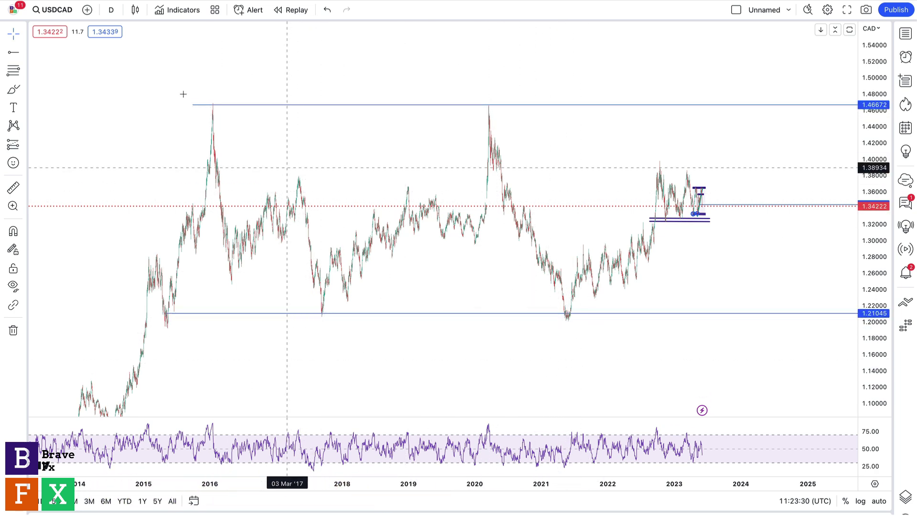
pyautogui.click(11, 91)
pyautogui.moveTo(212, 106)
pyautogui.mouseDown()
pyautogui.moveTo(256, 205)
pyautogui.moveTo(337, 295)
pyautogui.moveTo(456, 113)
pyautogui.moveTo(574, 285)
pyautogui.moveTo(714, 122)
pyautogui.moveTo(720, 101)
pyautogui.mouseUp()
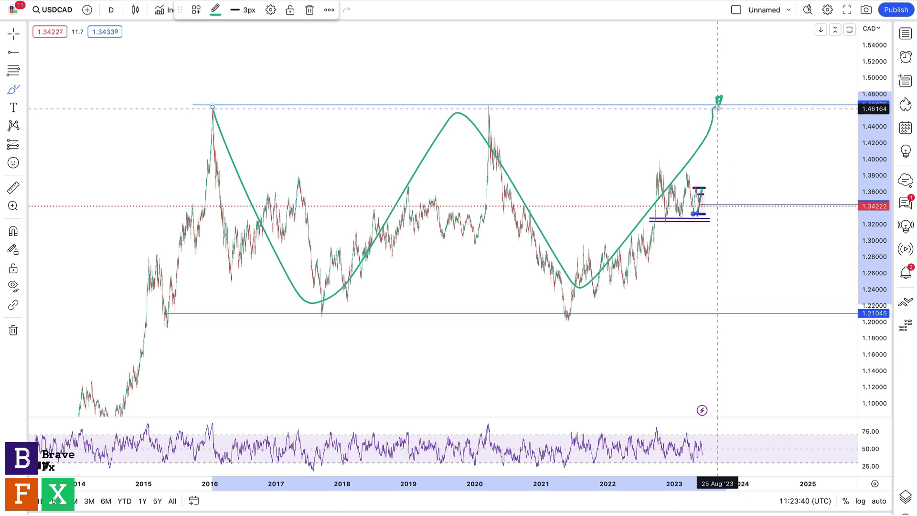
pyautogui.press('Delete')
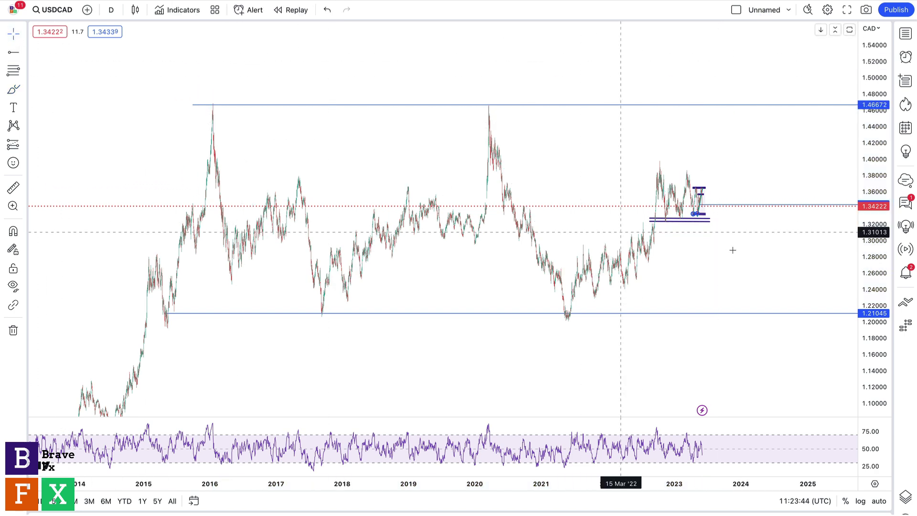
# Step: Set the USDCAD chart interval to 6 hours and bring the price history since 2021 into view
pyautogui.hscroll(4, 625, 250)
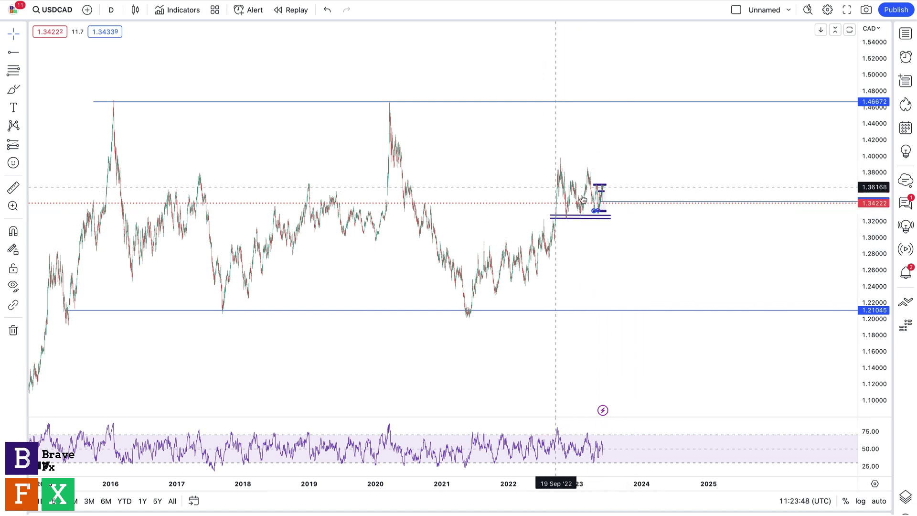
pyautogui.click(606, 185)
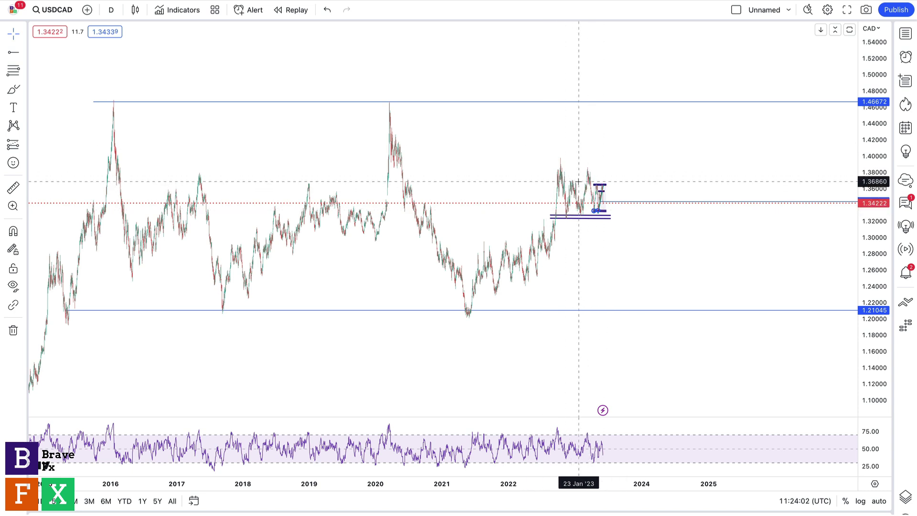
pyautogui.click(110, 10)
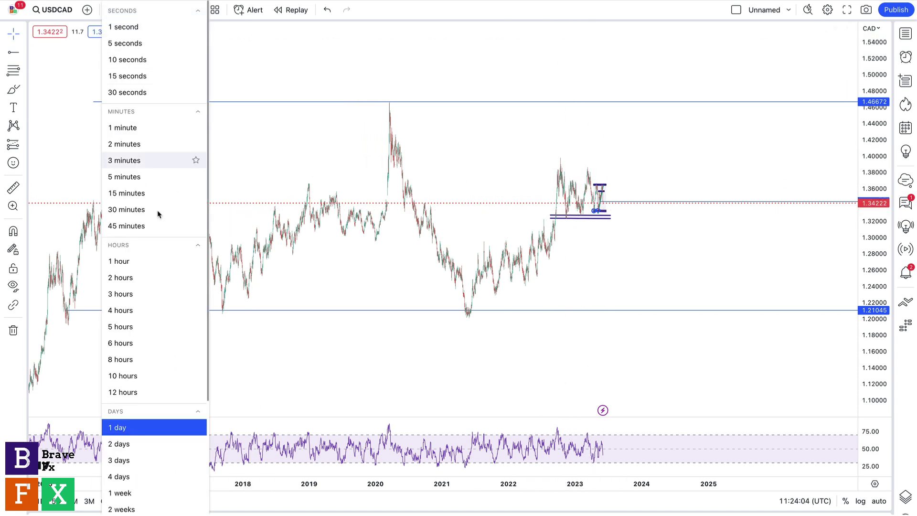
pyautogui.click(136, 339)
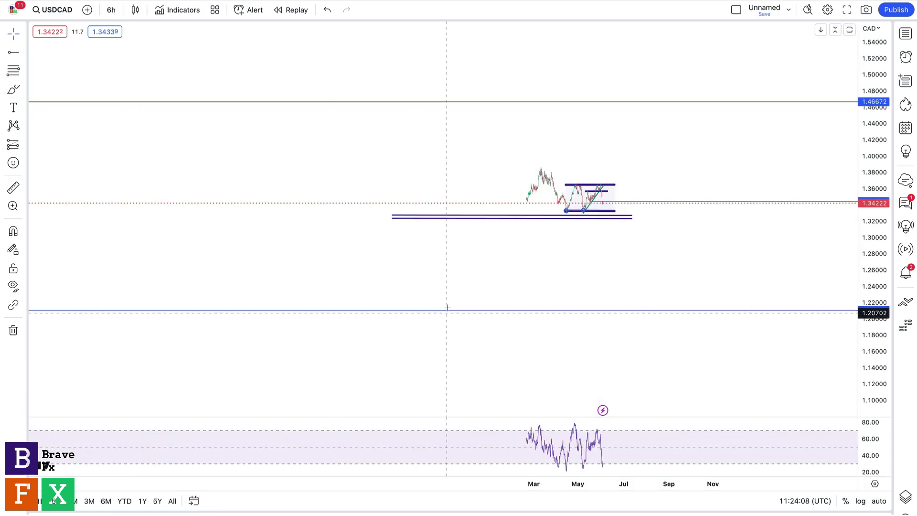
pyautogui.moveTo(431, 237); pyautogui.dragTo(502, 266)
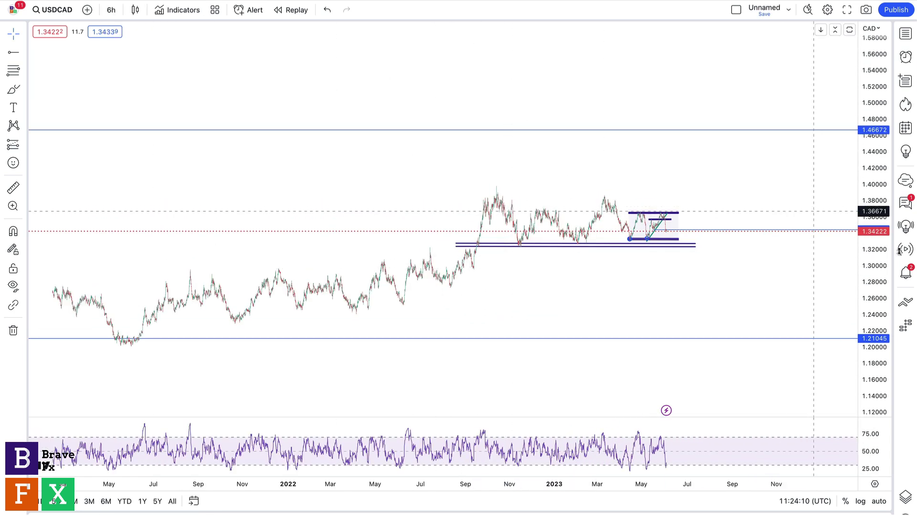
# Step: Examine USDCAD's 6-hour price action since September 2022 around the support zone between about 1.323 and 1.327
pyautogui.moveTo(887, 297); pyautogui.dragTo(887, 153)
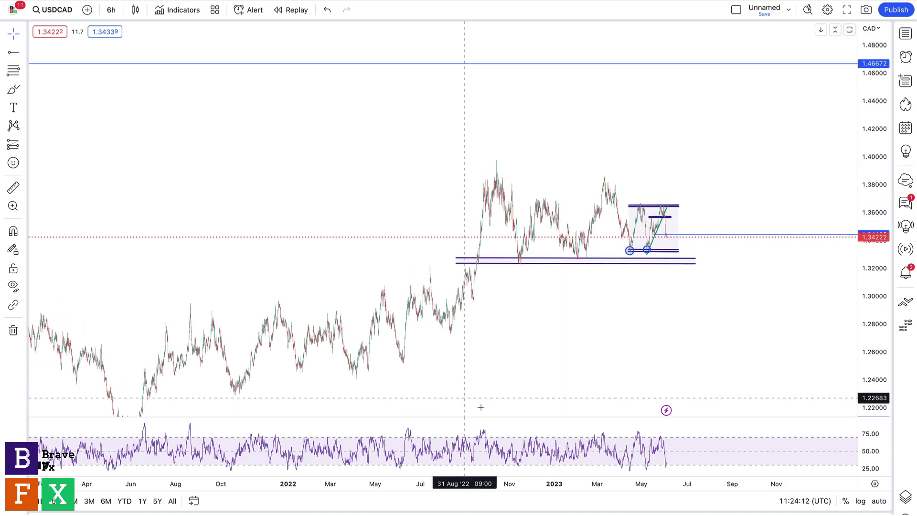
pyautogui.click(431, 468)
pyautogui.click(430, 467)
pyautogui.moveTo(476, 317); pyautogui.dragTo(667, 304)
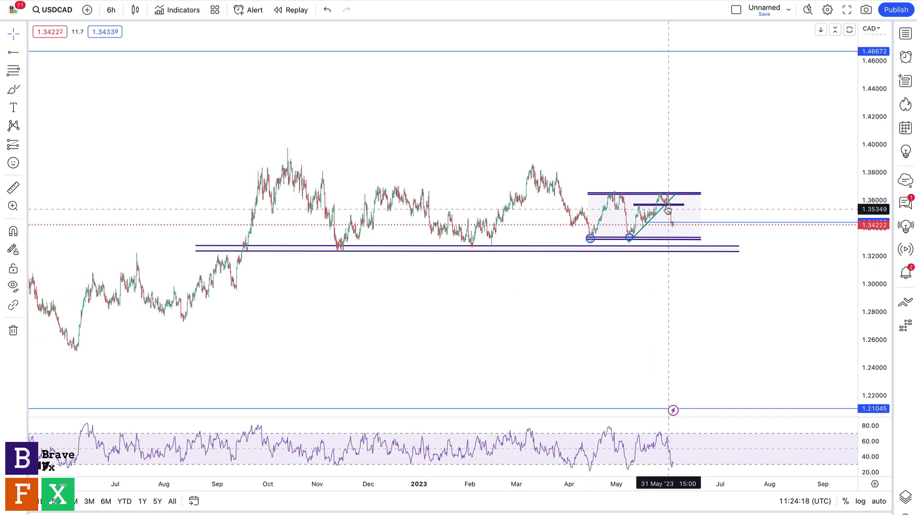
pyautogui.click(689, 276)
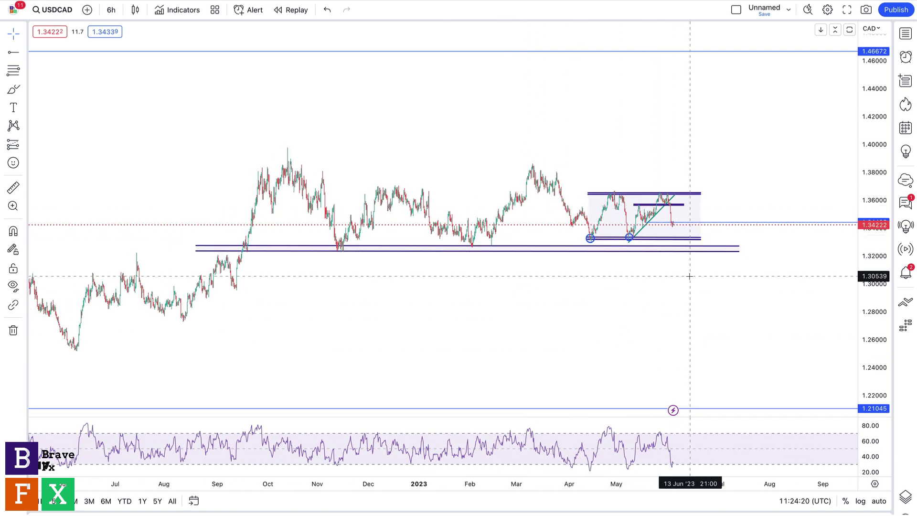
pyautogui.moveTo(876, 299); pyautogui.dragTo(876, 206)
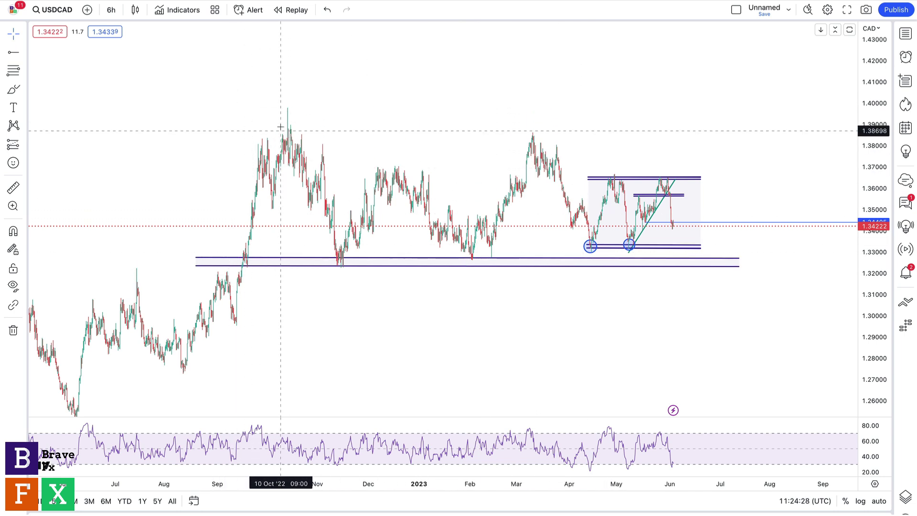
pyautogui.click(540, 258)
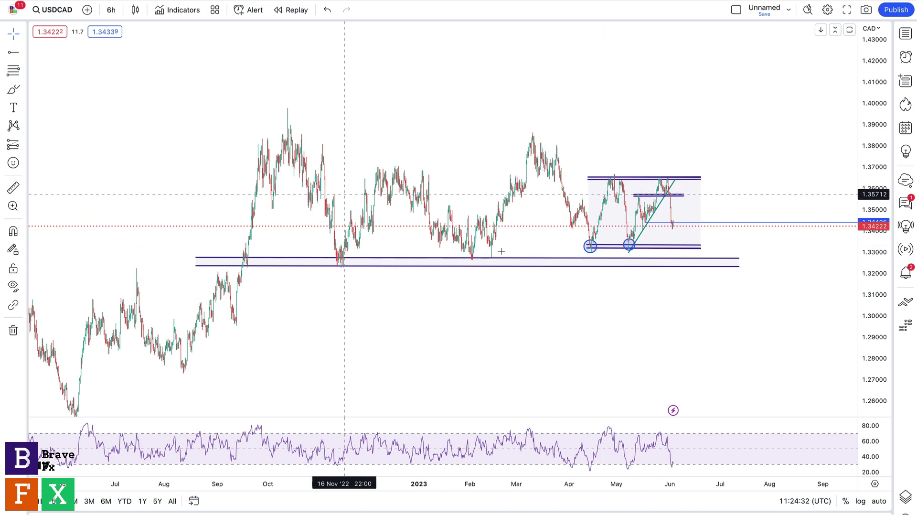
pyautogui.click(557, 293)
pyautogui.moveTo(612, 309); pyautogui.dragTo(459, 320)
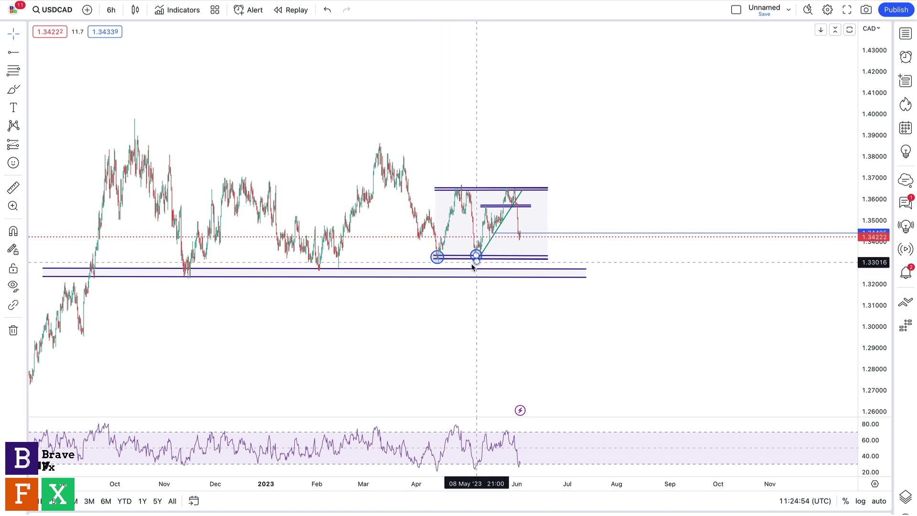
# Step: Set the USDCAD chart interval to 1 hour and bring the price range since mid-April 2023 into view
pyautogui.click(110, 10)
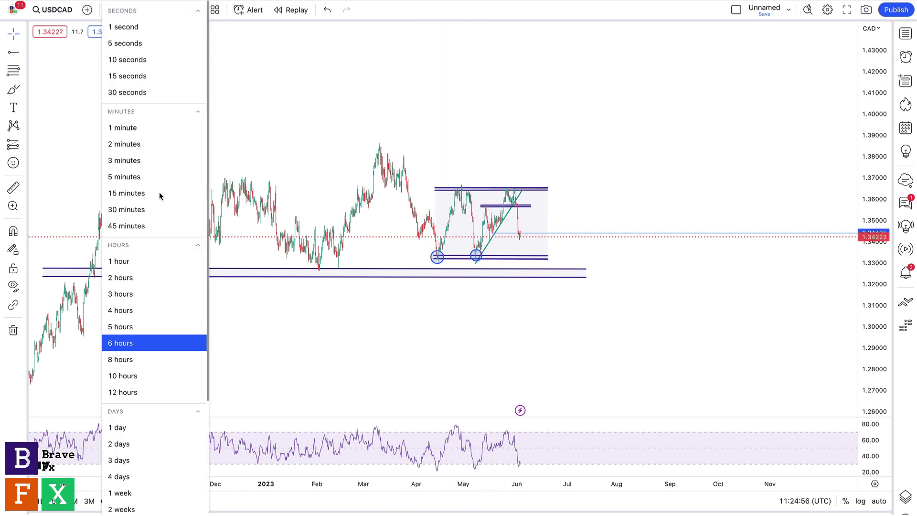
pyautogui.click(135, 263)
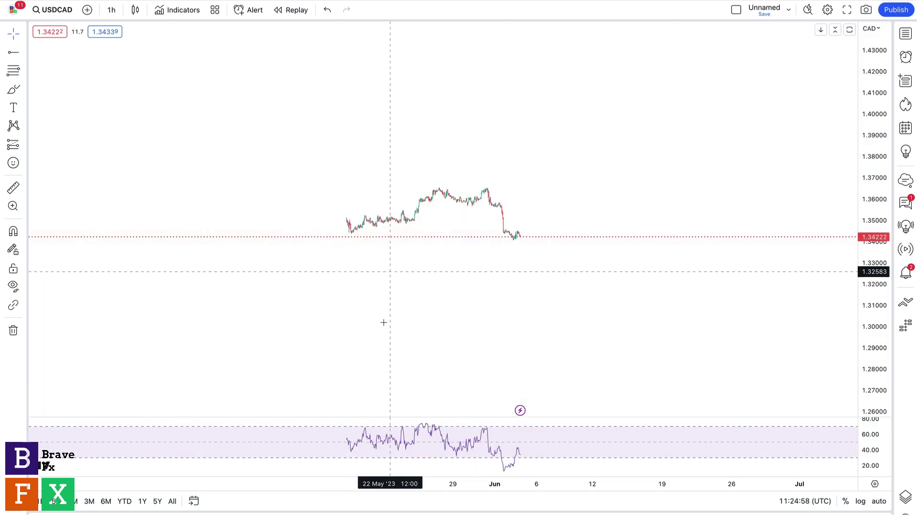
pyautogui.moveTo(342, 324); pyautogui.dragTo(503, 342)
pyautogui.moveTo(866, 357); pyautogui.dragTo(866, 144)
pyautogui.moveTo(588, 287); pyautogui.dragTo(568, 227)
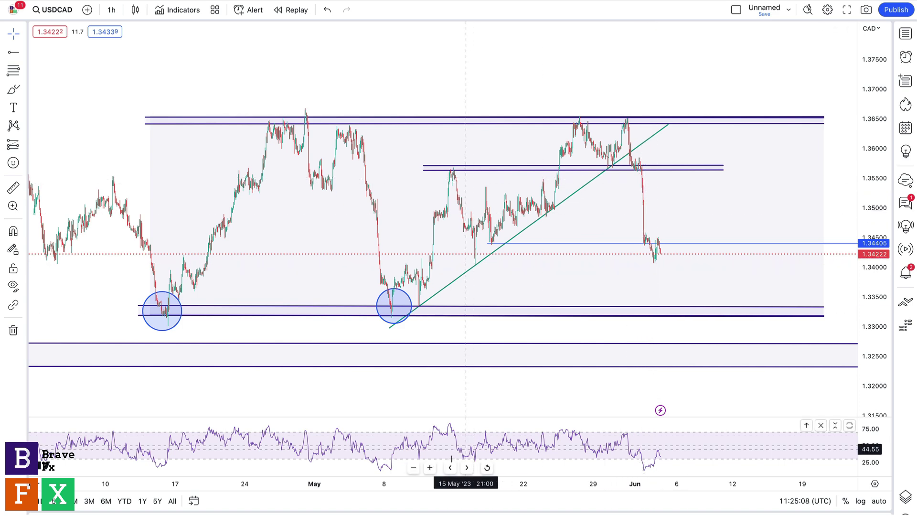
pyautogui.click(430, 468)
pyautogui.click(430, 468)
pyautogui.moveTo(406, 266); pyautogui.dragTo(657, 265)
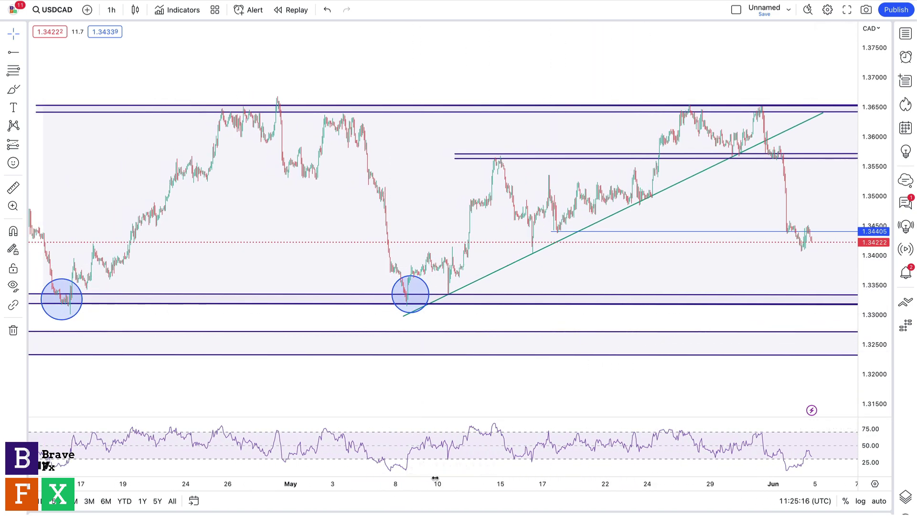
pyautogui.click(415, 468)
pyautogui.moveTo(538, 377); pyautogui.dragTo(404, 382)
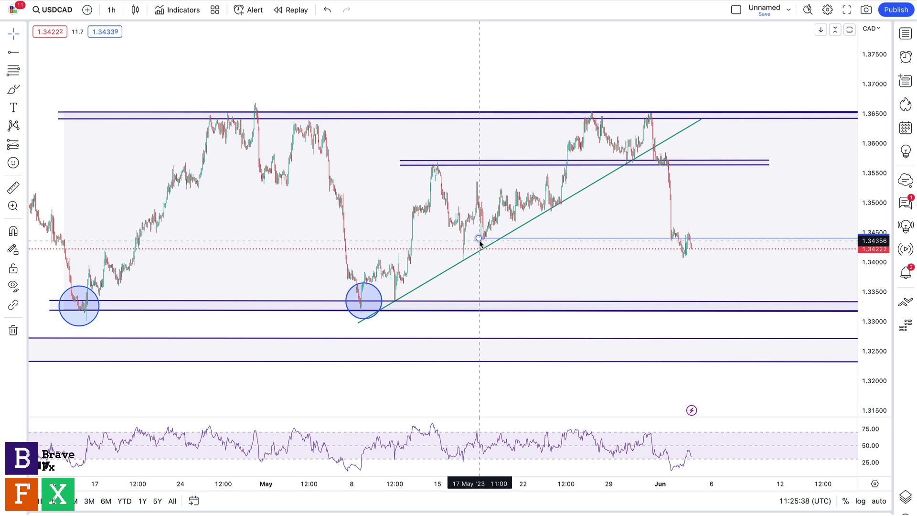
# Step: Delete the horizontal ray at 1.34405
pyautogui.click(616, 238)
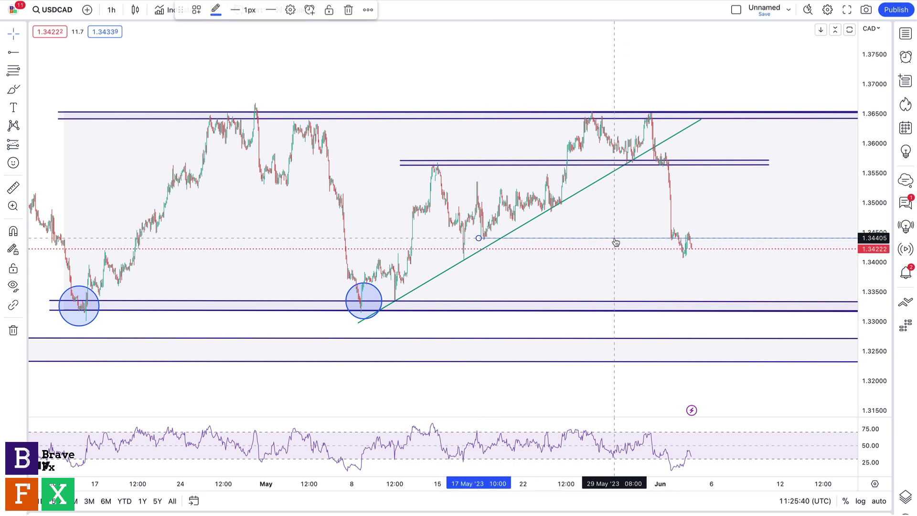
pyautogui.click(673, 184)
pyautogui.hscroll(3, 719, 190)
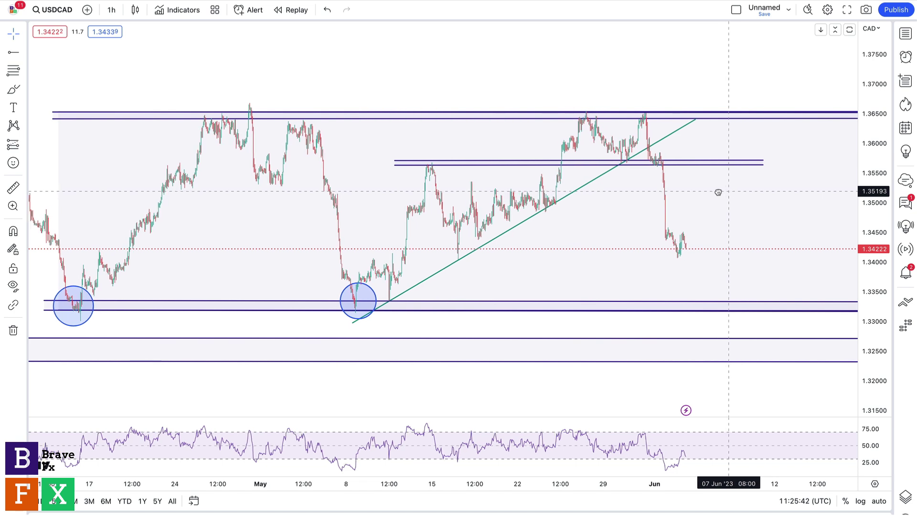
# Step: Sketch a path with two small peaks falling to about 1.331, and draw a rising trend line from 1.34055 to 1.34330 beneath the peaks
pyautogui.click(11, 91)
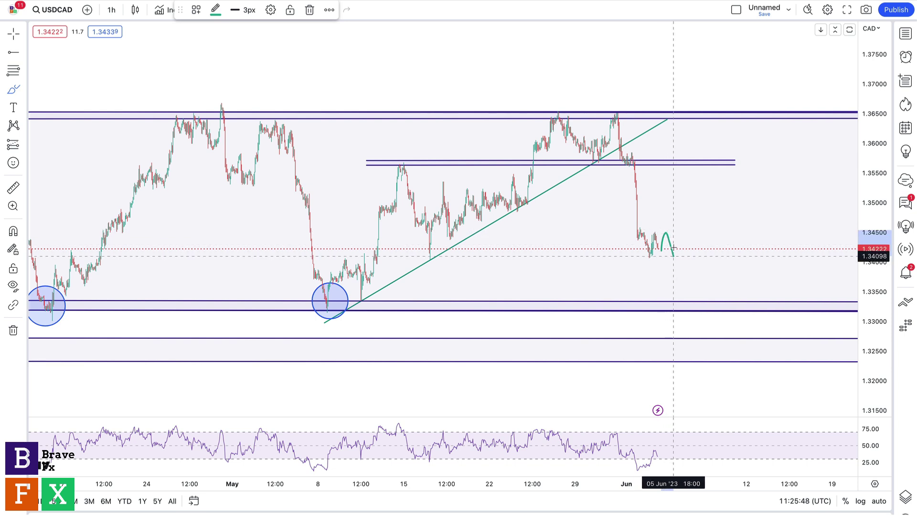
pyautogui.moveTo(708, 303); pyautogui.dragTo(711, 314)
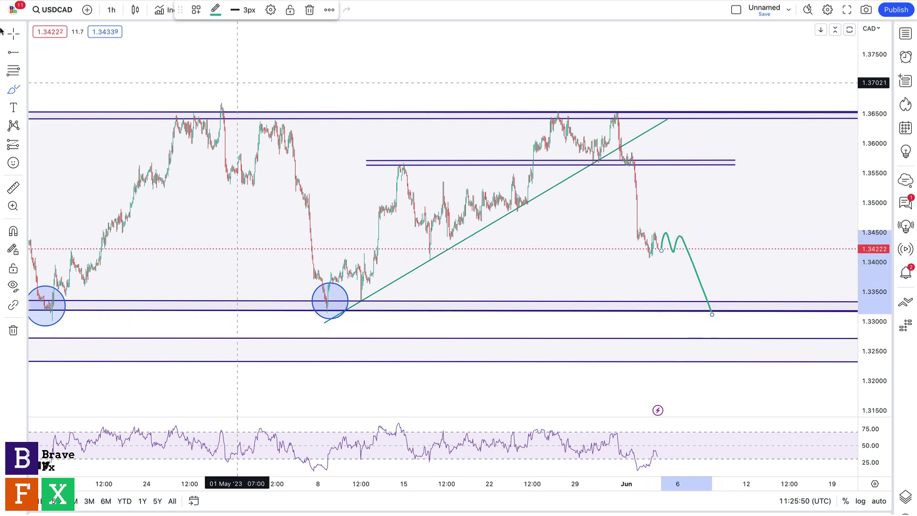
pyautogui.click(23, 52)
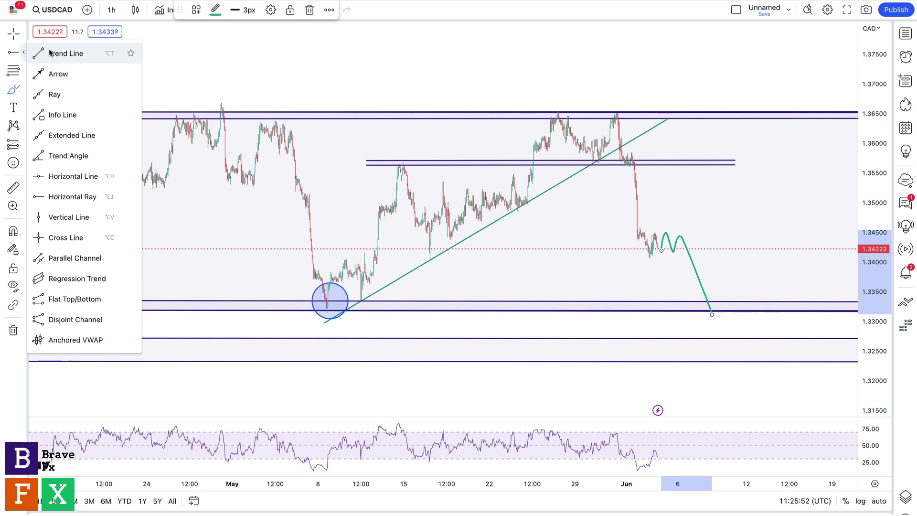
pyautogui.click(62, 51)
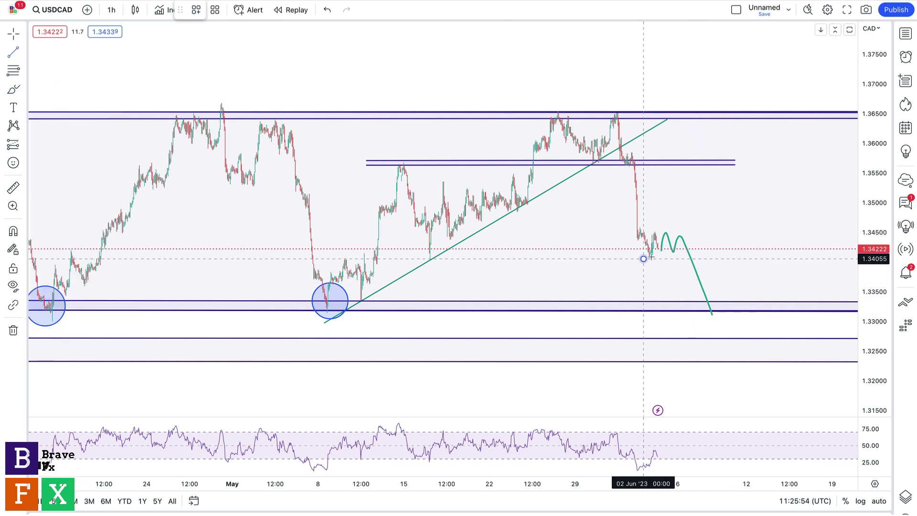
pyautogui.click(644, 259)
pyautogui.click(705, 244)
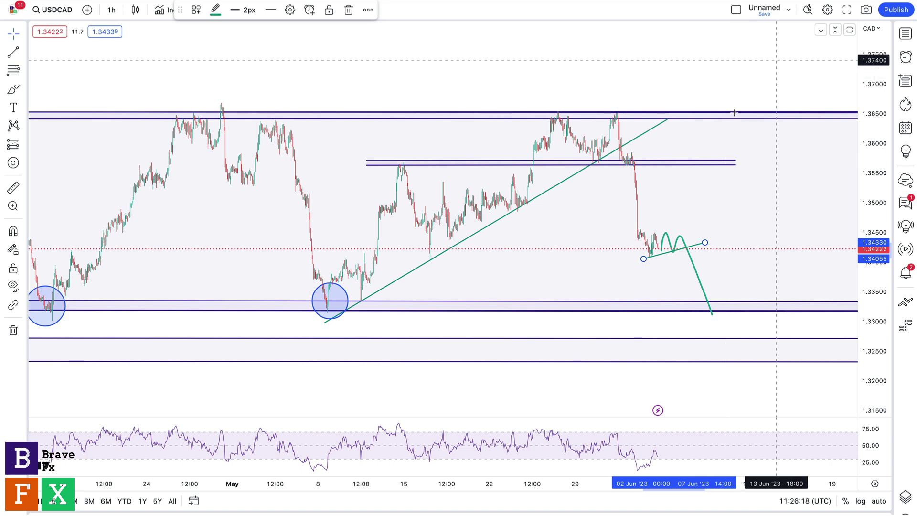
# Step: Sketch two recovery paths, one from the 1.332 zone to about 1.365 and one dipping into the 1.325 zone before rising to about 1.366
pyautogui.moveTo(592, 236)
pyautogui.mouseDown()
pyautogui.moveTo(606, 234)
pyautogui.moveTo(586, 245)
pyautogui.mouseUp()
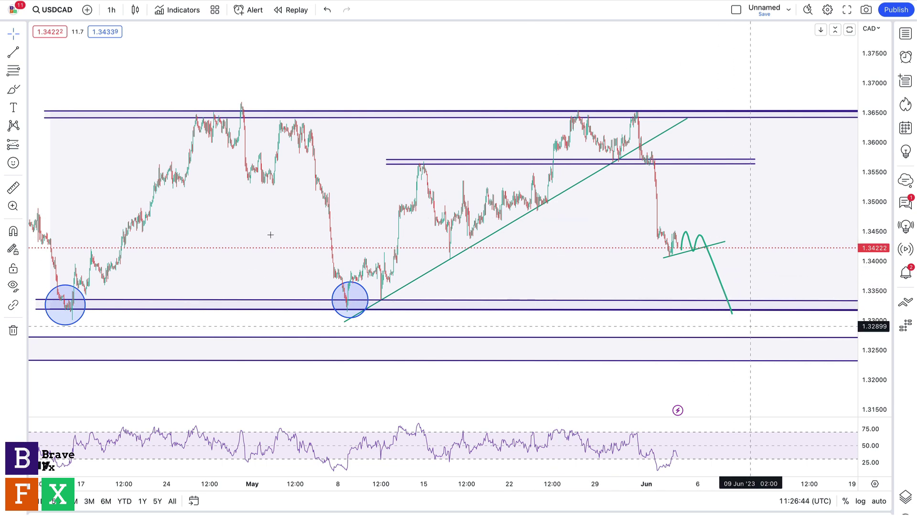
pyautogui.click(13, 89)
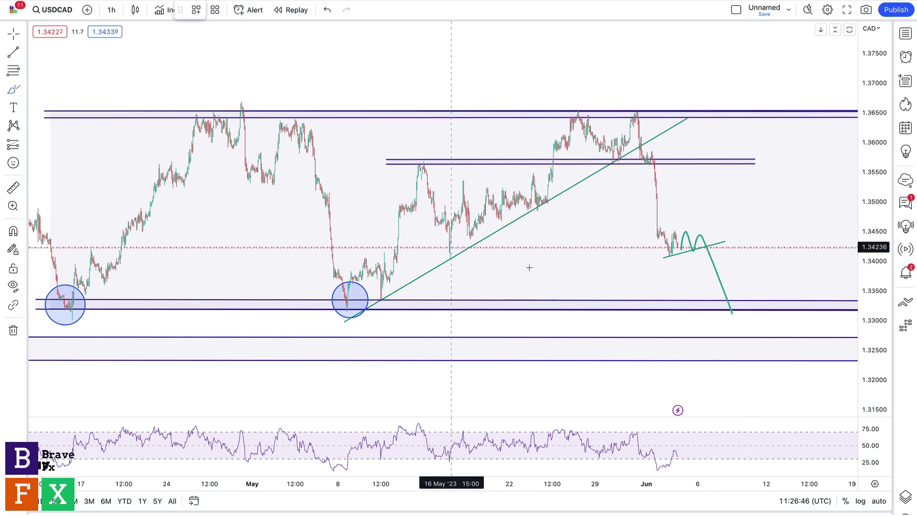
pyautogui.moveTo(717, 311)
pyautogui.mouseDown()
pyautogui.moveTo(749, 302)
pyautogui.moveTo(822, 111)
pyautogui.mouseUp()
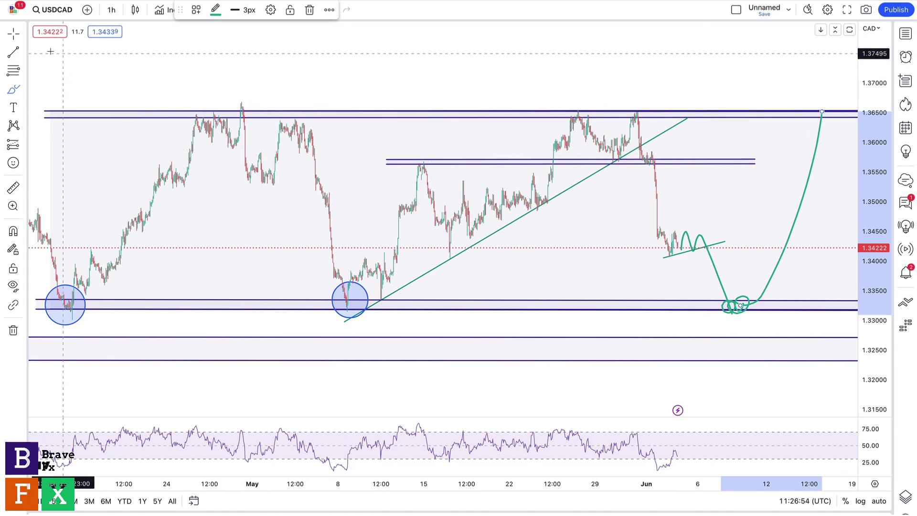
pyautogui.click(460, 69)
pyautogui.hscroll(5, 375, 57)
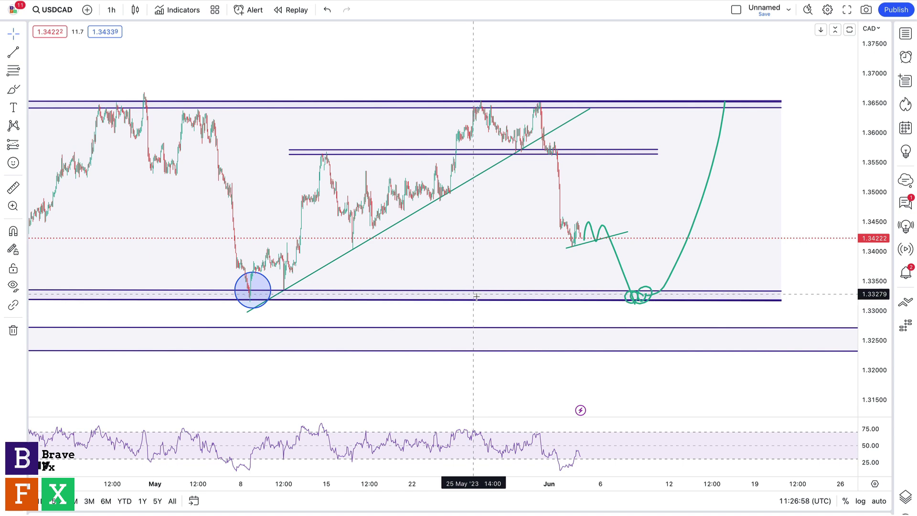
pyautogui.click(13, 89)
pyautogui.moveTo(645, 289)
pyautogui.mouseDown()
pyautogui.moveTo(659, 347)
pyautogui.moveTo(673, 326)
pyautogui.moveTo(675, 354)
pyautogui.moveTo(698, 337)
pyautogui.moveTo(749, 94)
pyautogui.mouseUp()
# Step: Set the chart interval to 6 hours and bring the price action since September 2022 and the sketched paths into view
pyautogui.click(111, 10)
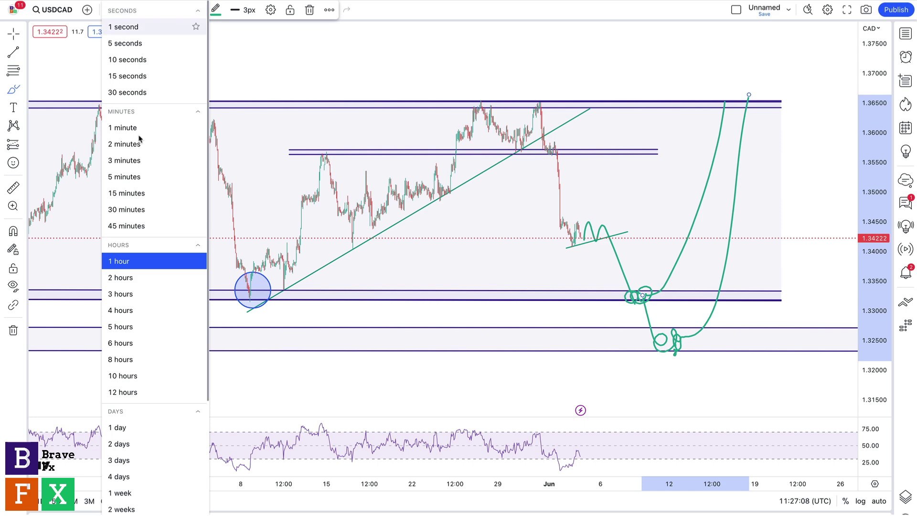
pyautogui.click(134, 343)
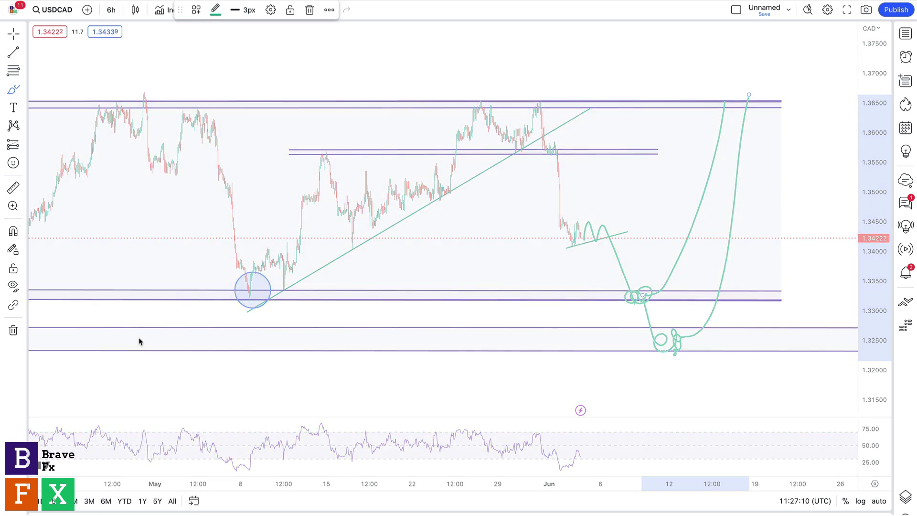
pyautogui.scroll(-5, 338, 330)
pyautogui.moveTo(895, 267); pyautogui.dragTo(895, 306)
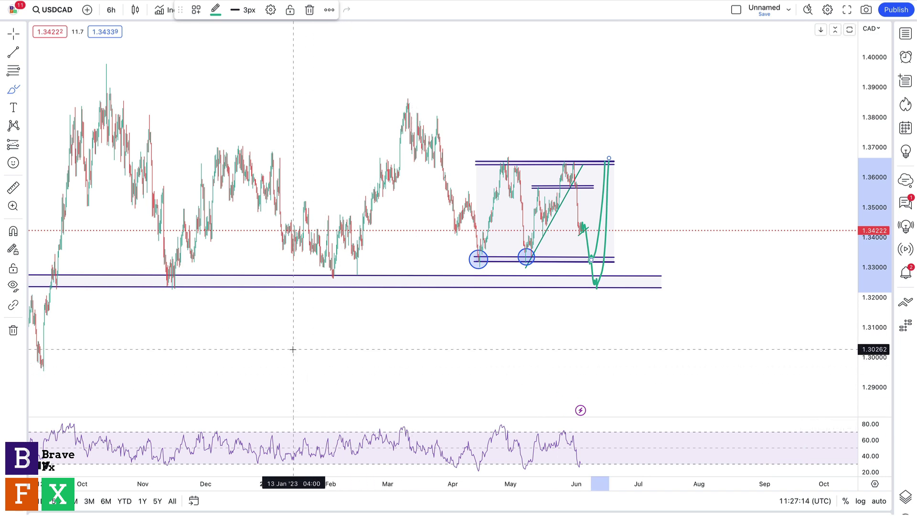
pyautogui.moveTo(280, 331); pyautogui.dragTo(368, 332)
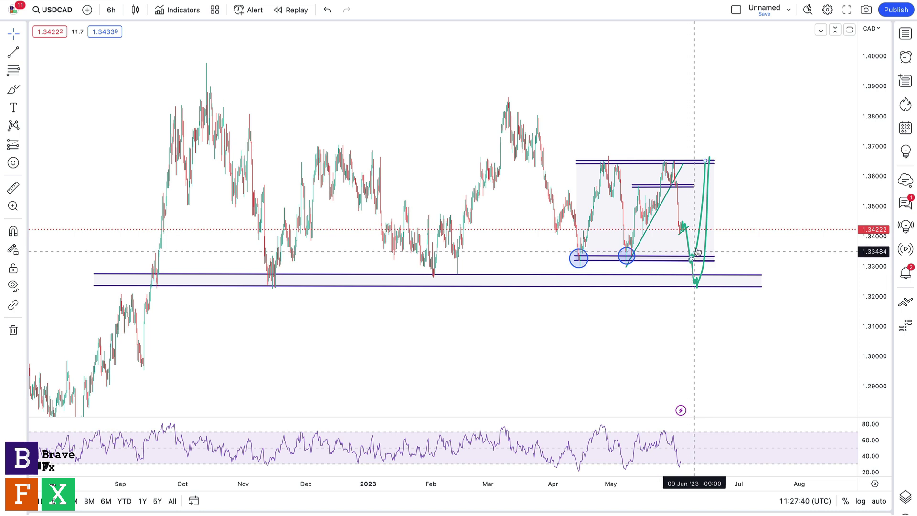
# Step: Return the chart to the 1-hour interval and delete the two recovery sketches rising from the support zones
pyautogui.click(110, 12)
pyautogui.click(134, 259)
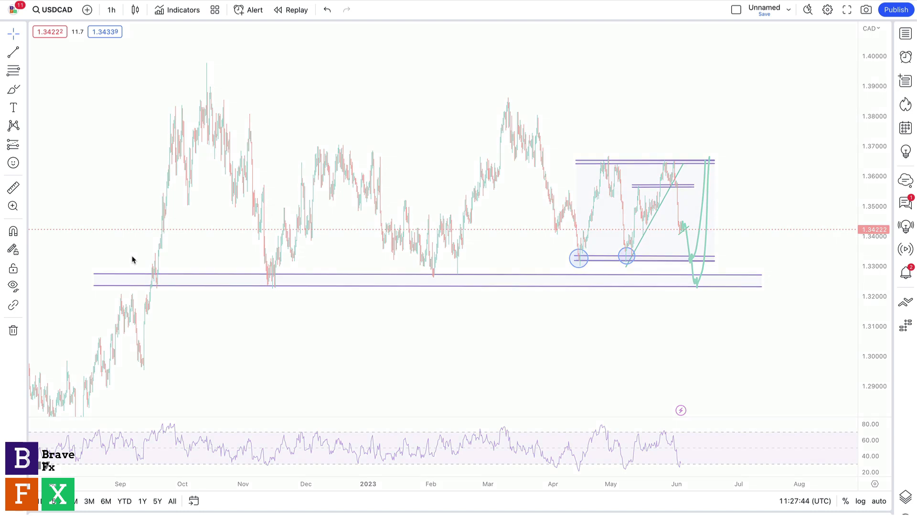
pyautogui.moveTo(882, 311); pyautogui.dragTo(879, 205)
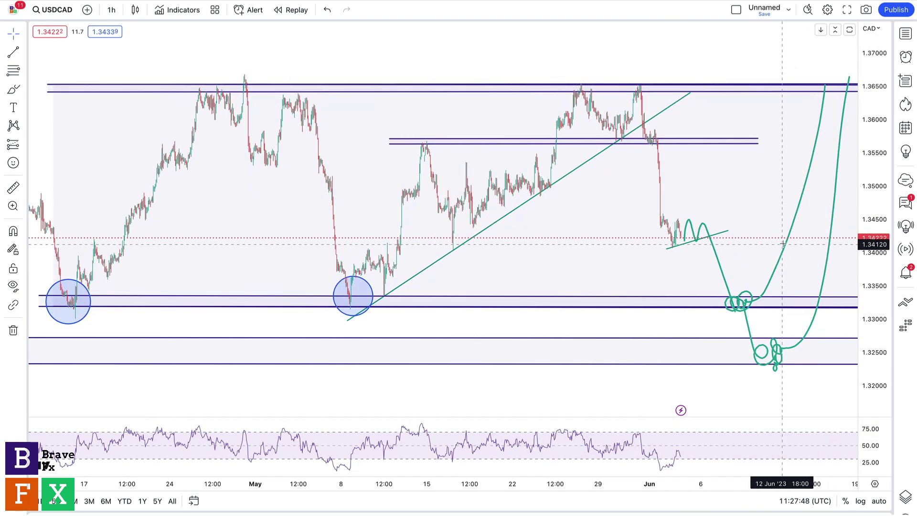
pyautogui.press('Delete')
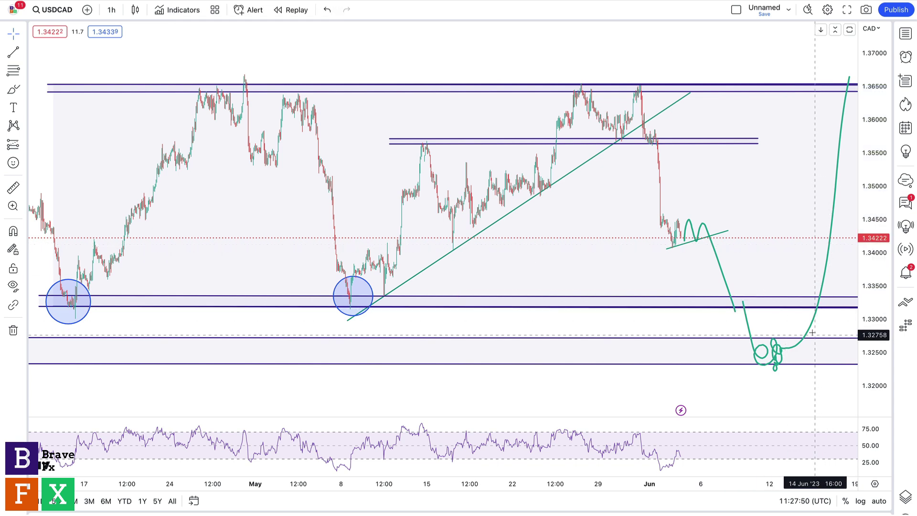
pyautogui.press('Delete')
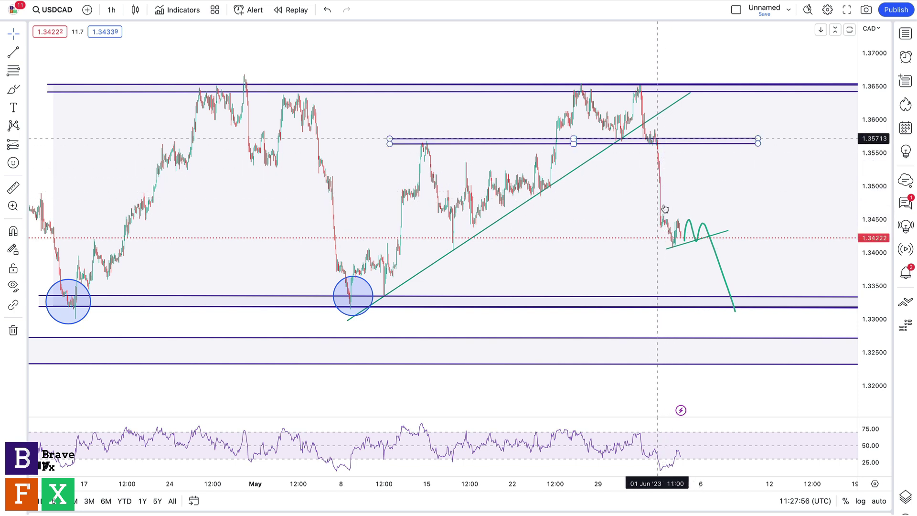
# Step: Replace the falling sketch with a path that ranges above the short trend line and rises to about 1.363
pyautogui.moveTo(731, 195); pyautogui.dragTo(661, 194)
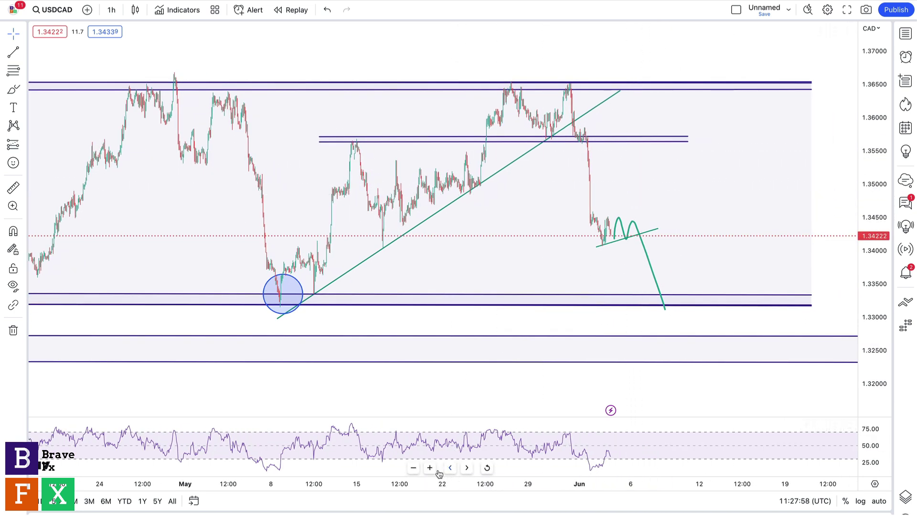
pyautogui.click(429, 468)
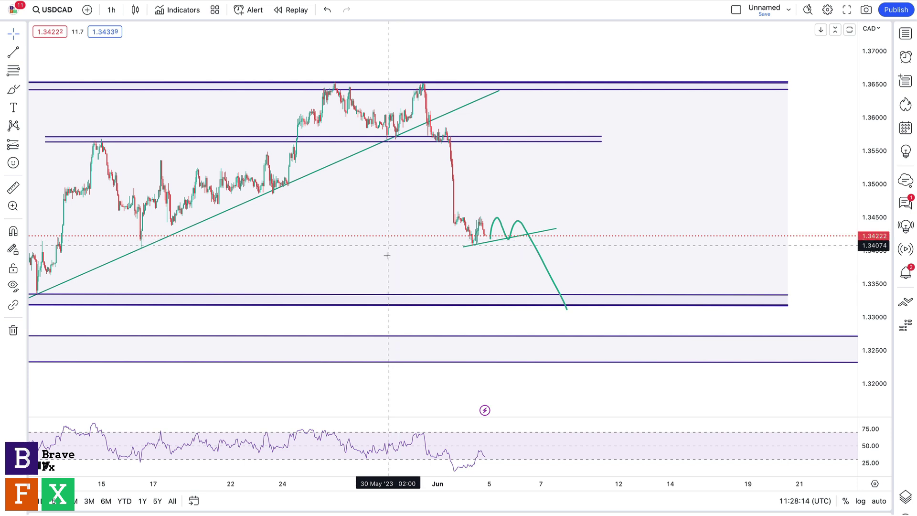
pyautogui.moveTo(401, 266); pyautogui.dragTo(535, 243)
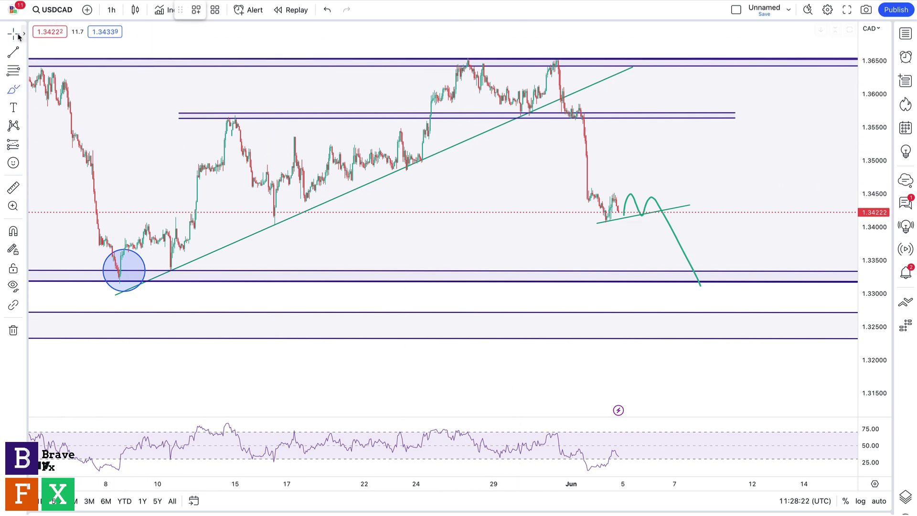
pyautogui.click(652, 196)
pyautogui.press('Delete')
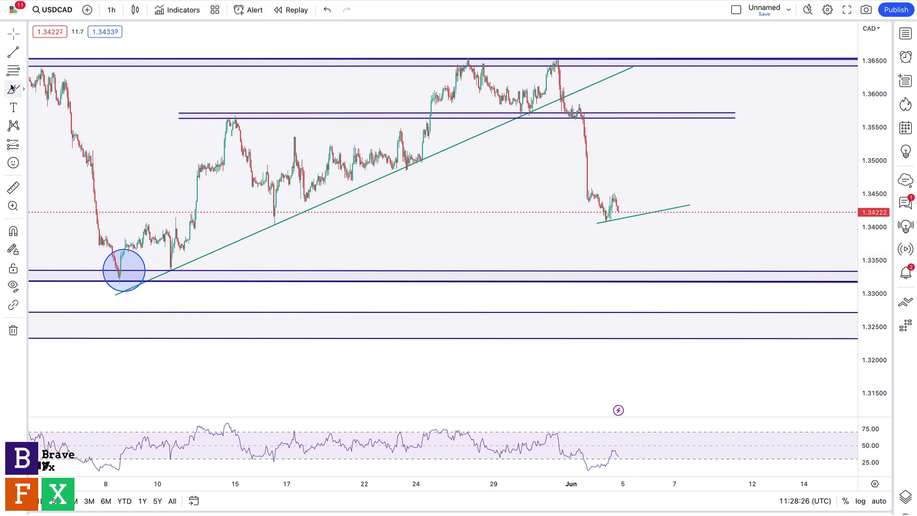
pyautogui.moveTo(624, 192)
pyautogui.mouseDown()
pyautogui.moveTo(621, 211)
pyautogui.moveTo(663, 188)
pyautogui.moveTo(671, 201)
pyautogui.mouseUp()
pyautogui.moveTo(694, 102); pyautogui.dragTo(702, 75)
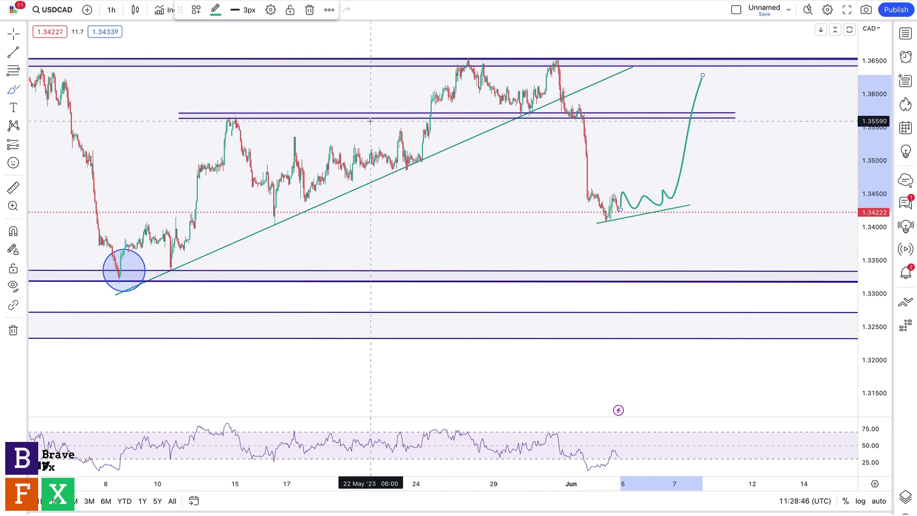
# Step: Replace the rising USDCAD sketch with a path that ranges, falls to about 1.332 and recovers to about 1.35
pyautogui.press('Delete')
pyautogui.moveTo(622, 216)
pyautogui.mouseDown()
pyautogui.moveTo(630, 198)
pyautogui.moveTo(674, 201)
pyautogui.moveTo(703, 277)
pyautogui.mouseUp()
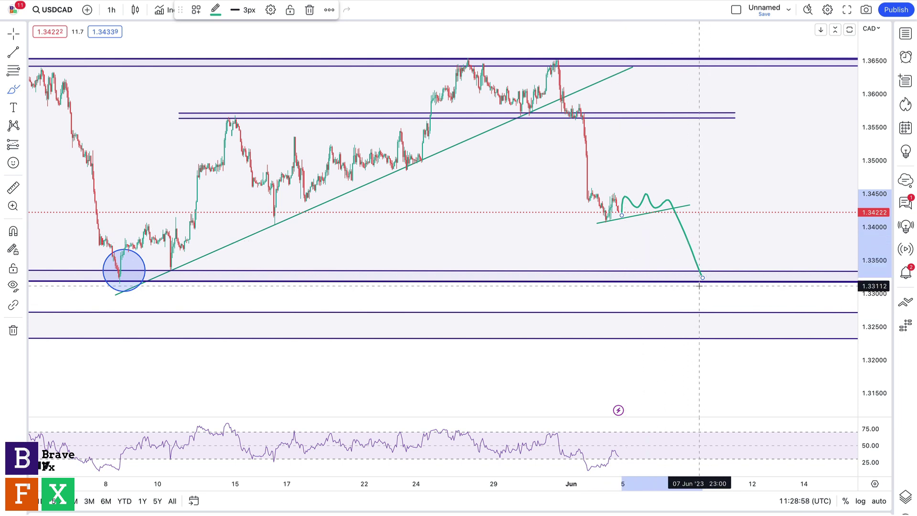
pyautogui.moveTo(702, 275)
pyautogui.mouseDown()
pyautogui.moveTo(724, 246)
pyautogui.moveTo(741, 255)
pyautogui.mouseUp()
pyautogui.moveTo(771, 166); pyautogui.dragTo(773, 164)
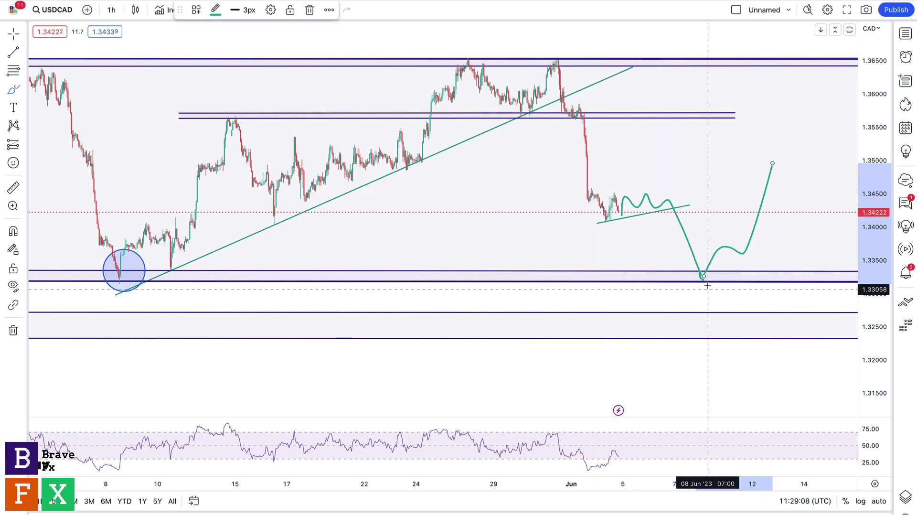
# Step: Try a deeper sketch dipping into the 1.325 zone and rising to about 1.359, and remove it and the shallower recovery sketch
pyautogui.moveTo(702, 275)
pyautogui.mouseDown()
pyautogui.moveTo(703, 319)
pyautogui.moveTo(726, 332)
pyautogui.moveTo(773, 98)
pyautogui.mouseUp()
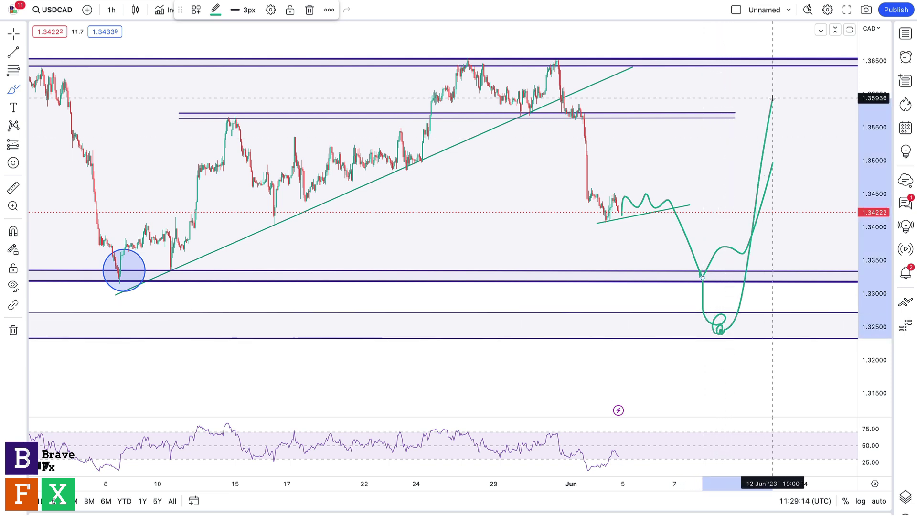
pyautogui.press('Delete')
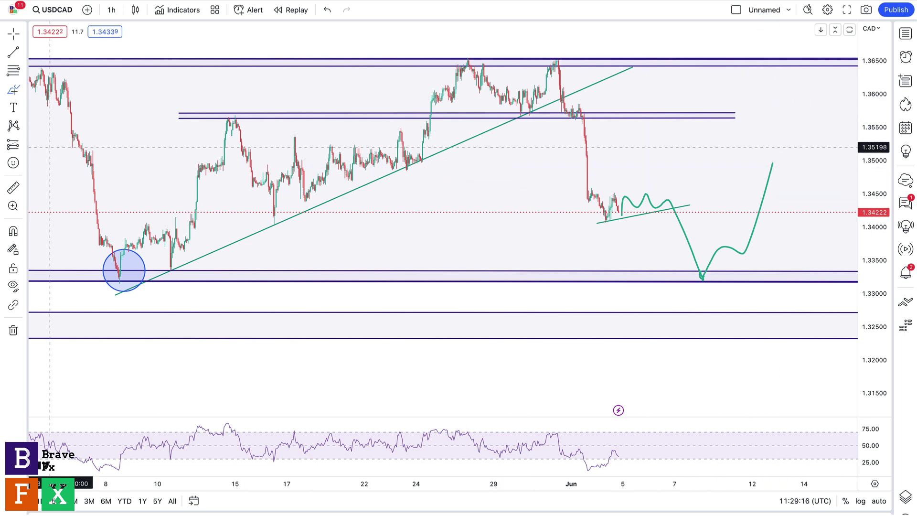
pyautogui.click(14, 32)
pyautogui.click(765, 191)
pyautogui.press('Delete')
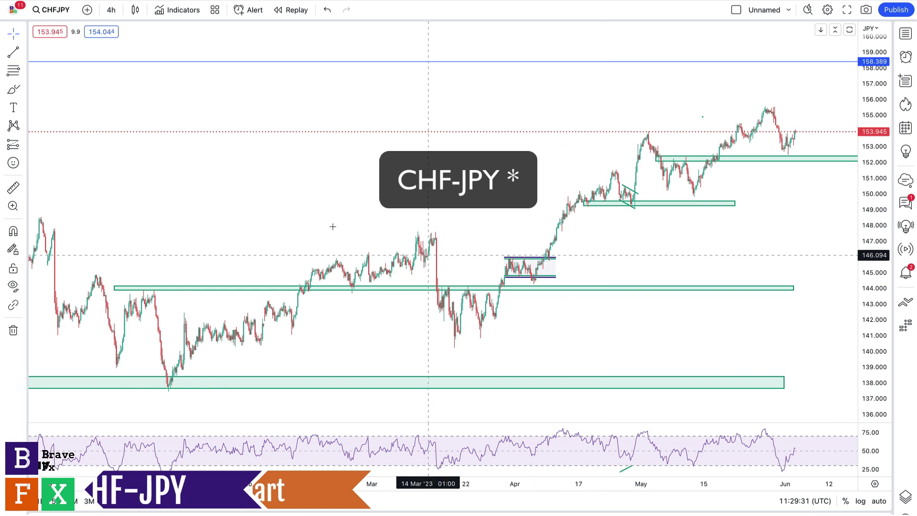
# Step: On the 4-hour CHFJPY chart, sketch a path dipping to about 152.9 above the support zone and rising to the 158.389 line
pyautogui.moveTo(293, 154); pyautogui.dragTo(298, 173)
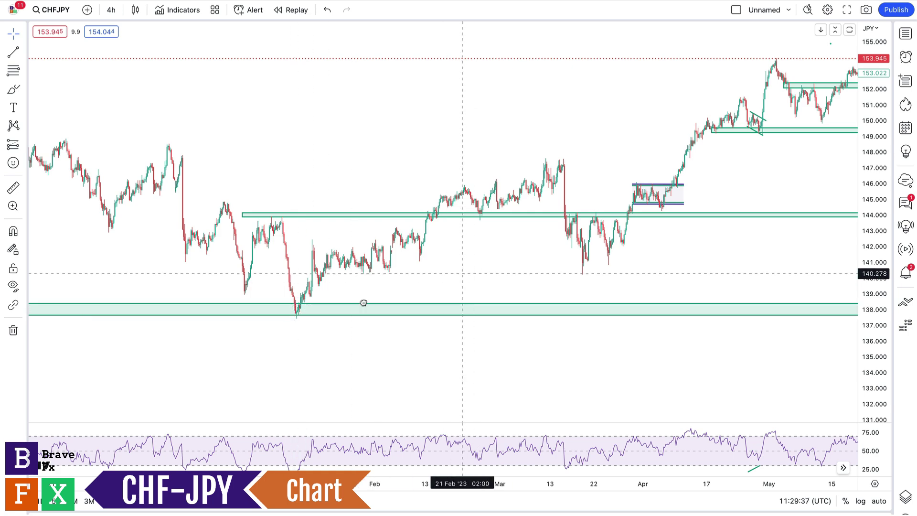
pyautogui.moveTo(507, 224); pyautogui.dragTo(392, 259)
pyautogui.moveTo(565, 196); pyautogui.dragTo(411, 260)
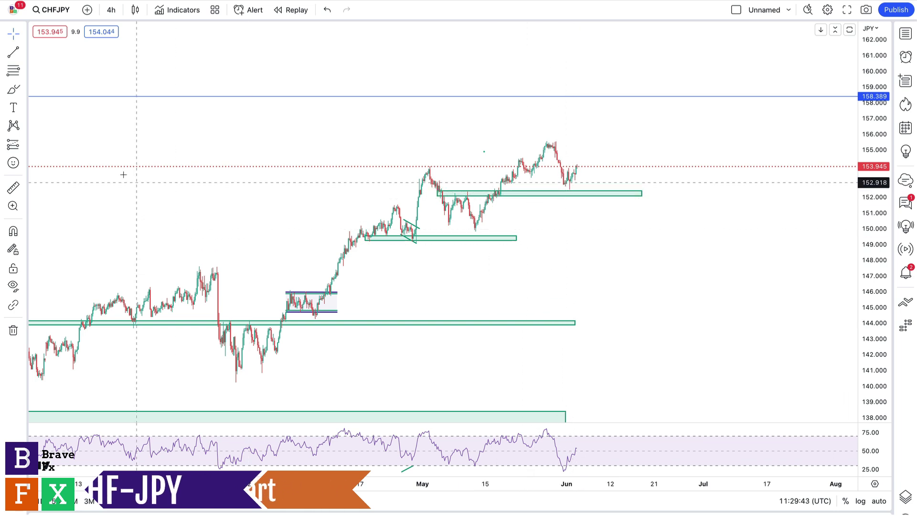
pyautogui.click(14, 90)
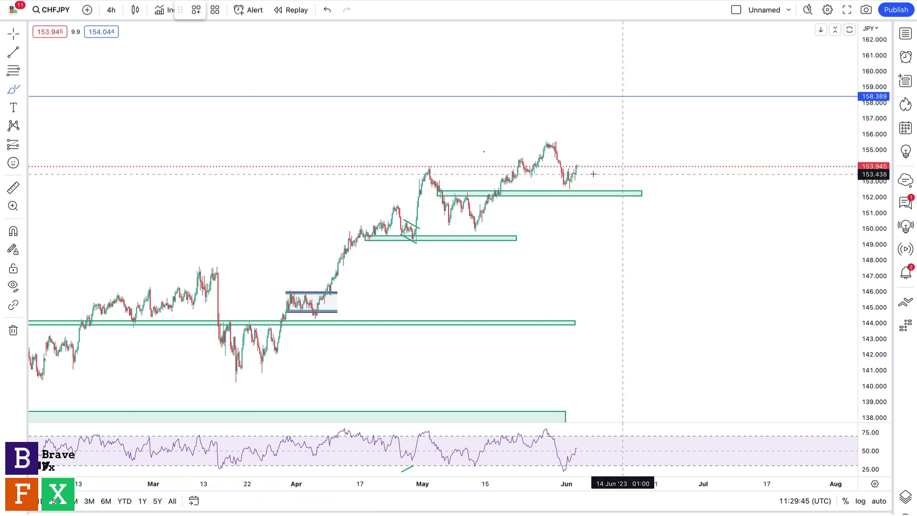
pyautogui.moveTo(581, 167)
pyautogui.mouseDown()
pyautogui.moveTo(588, 184)
pyautogui.moveTo(598, 170)
pyautogui.moveTo(603, 178)
pyautogui.moveTo(632, 95)
pyautogui.mouseUp()
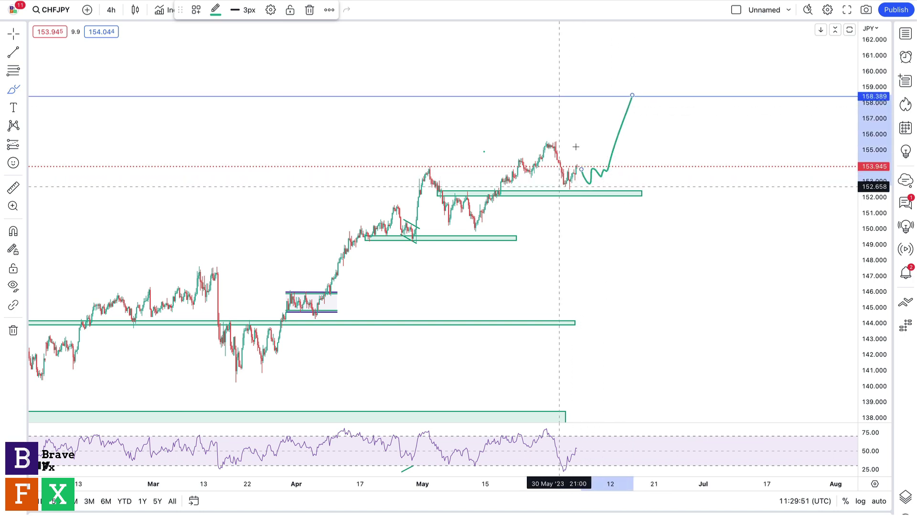
pyautogui.click(196, 73)
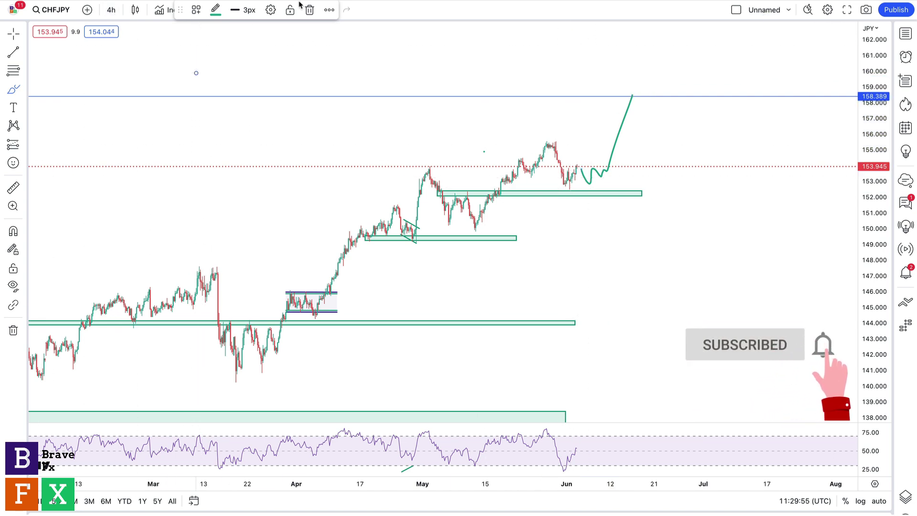
# Step: Set the CHFJPY chart interval to 1 hour and delete the sketch rising to the 158.389 line
pyautogui.click(111, 10)
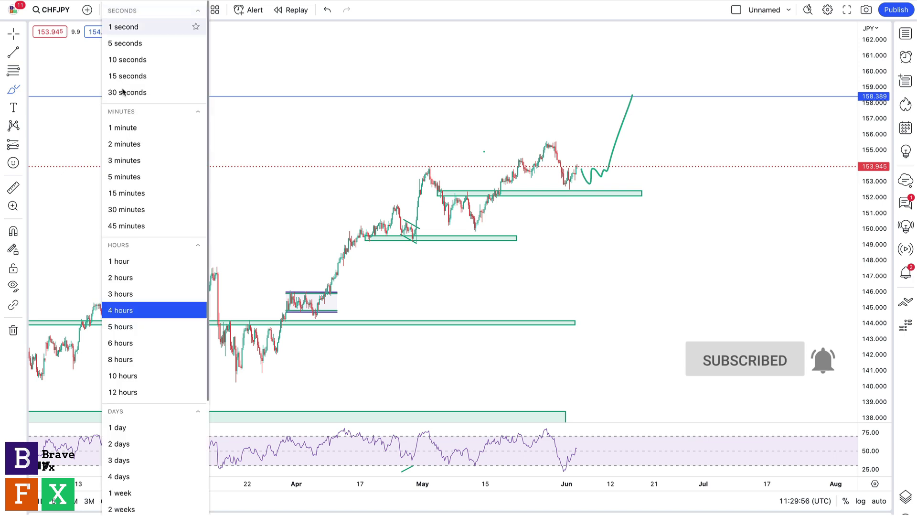
pyautogui.click(145, 261)
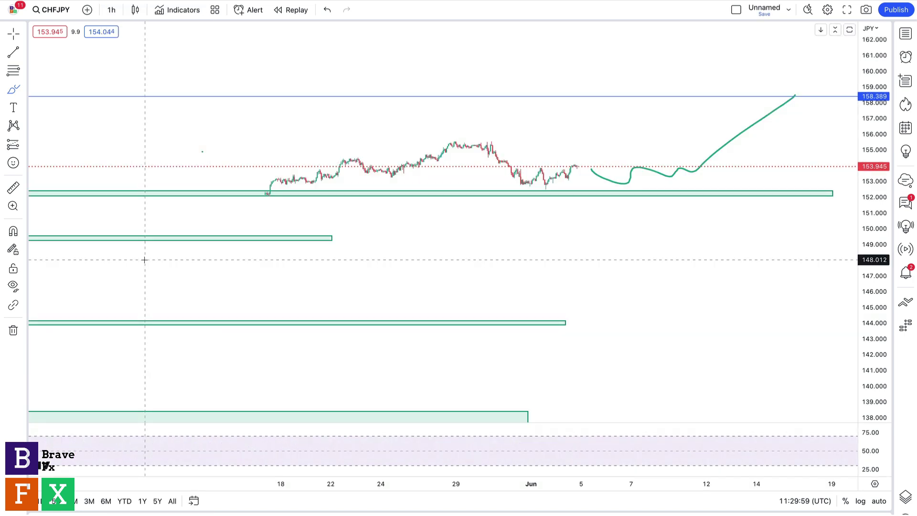
pyautogui.click(13, 33)
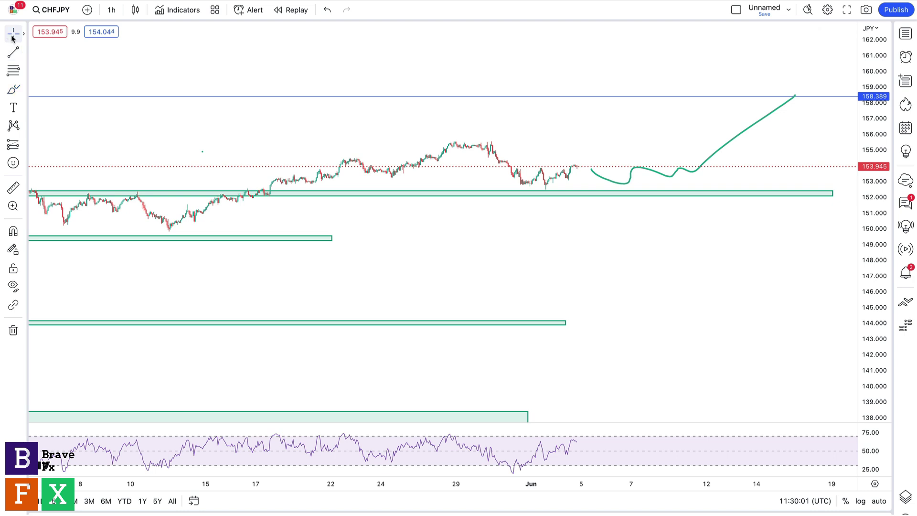
pyautogui.click(708, 162)
pyautogui.press('Delete')
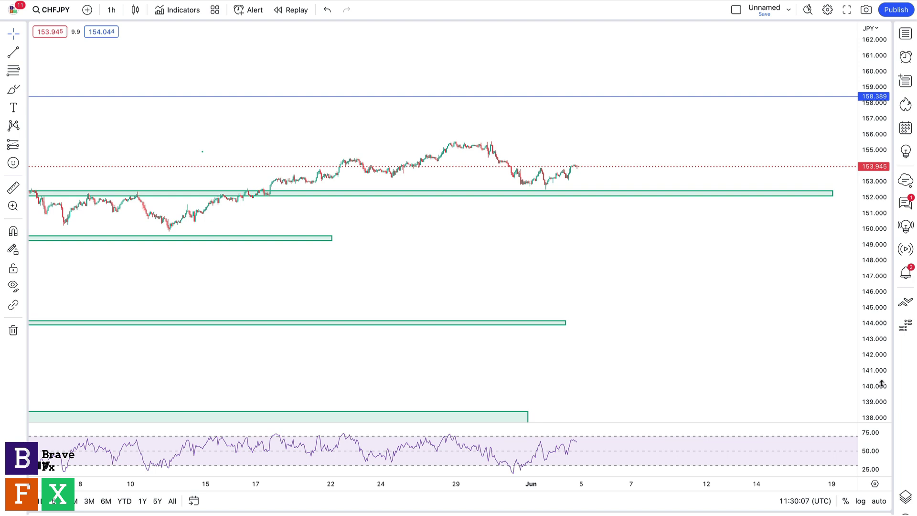
# Step: Sketch a path from the latest price that ranges between about 153 and 154 before rising to about 156.5
pyautogui.moveTo(882, 382); pyautogui.dragTo(859, 153)
pyautogui.moveTo(662, 96); pyautogui.dragTo(680, 229)
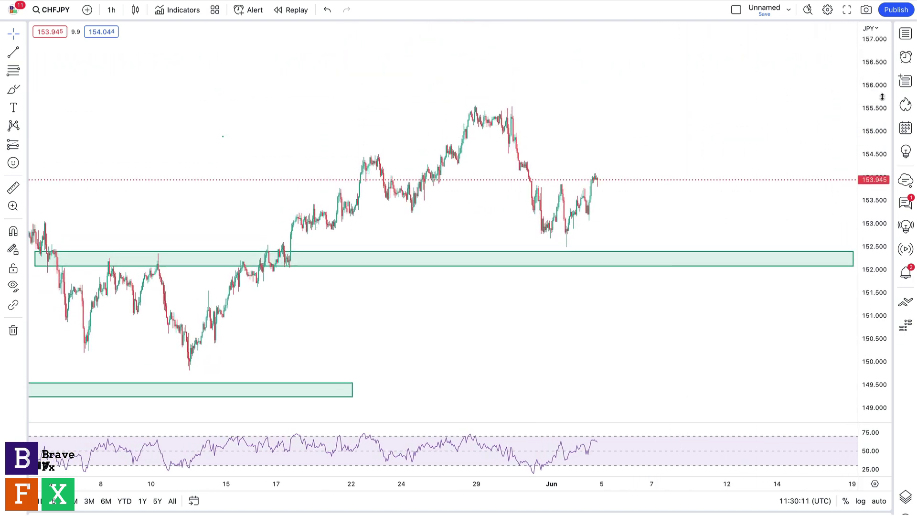
pyautogui.moveTo(882, 79); pyautogui.dragTo(885, 148)
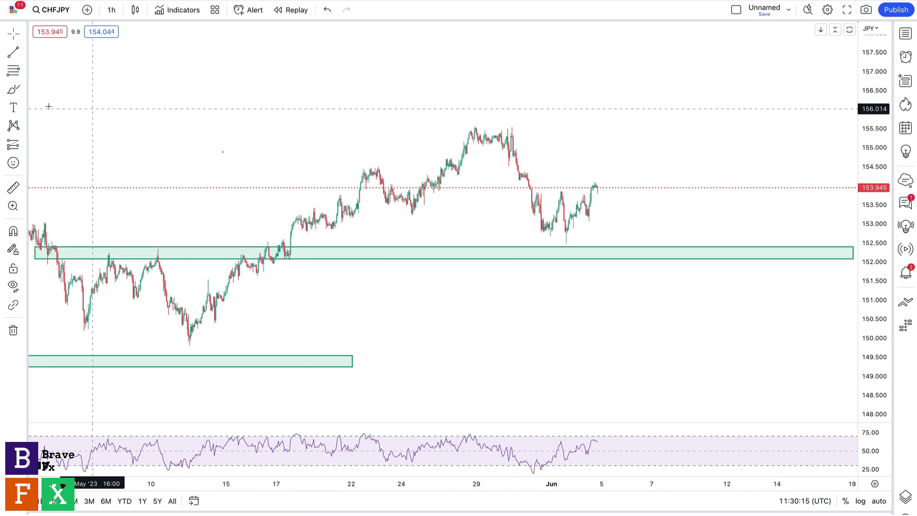
pyautogui.click(13, 90)
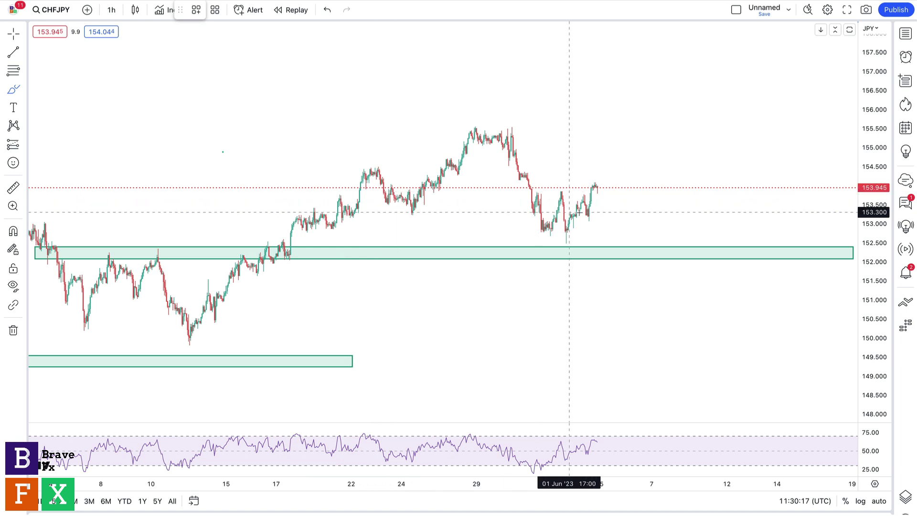
pyautogui.moveTo(597, 189)
pyautogui.mouseDown()
pyautogui.moveTo(604, 220)
pyautogui.moveTo(620, 186)
pyautogui.moveTo(637, 209)
pyautogui.moveTo(644, 191)
pyautogui.moveTo(657, 214)
pyautogui.moveTo(676, 196)
pyautogui.mouseUp()
pyautogui.moveTo(684, 90); pyautogui.dragTo(684, 91)
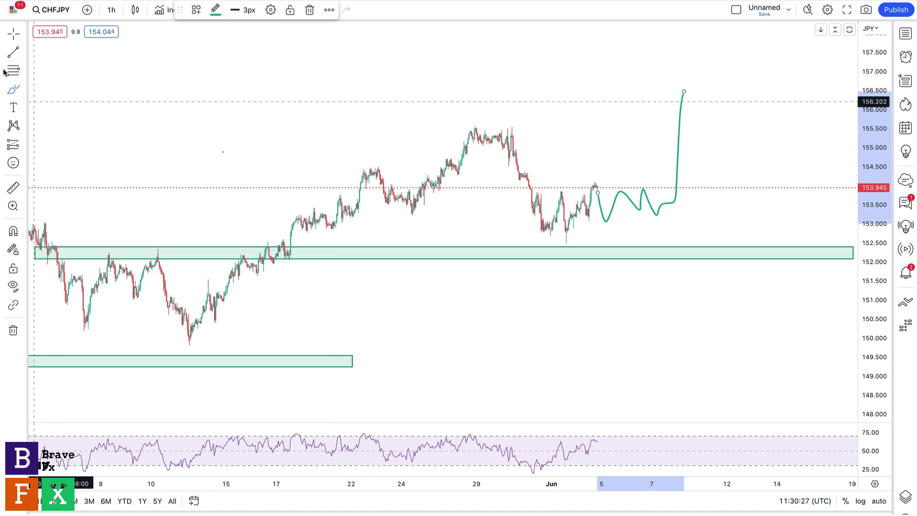
# Step: Draw a narrow horizontal parallel channel near 154 from 30 May to mid-June and shift it slightly lower and earlier
pyautogui.click(23, 52)
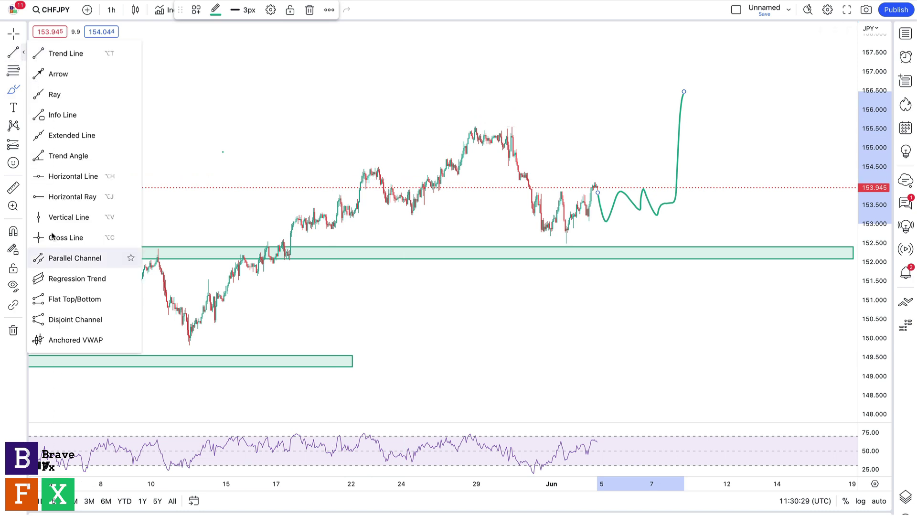
pyautogui.click(59, 260)
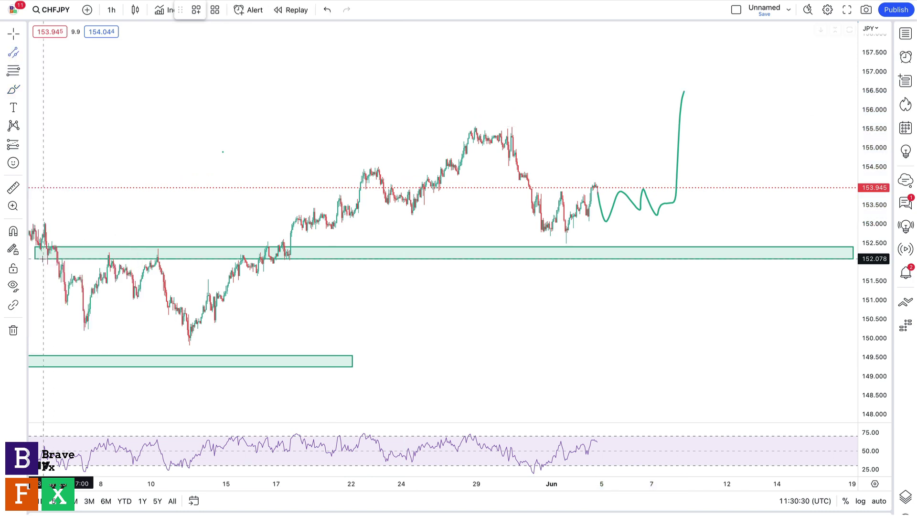
pyautogui.click(524, 188)
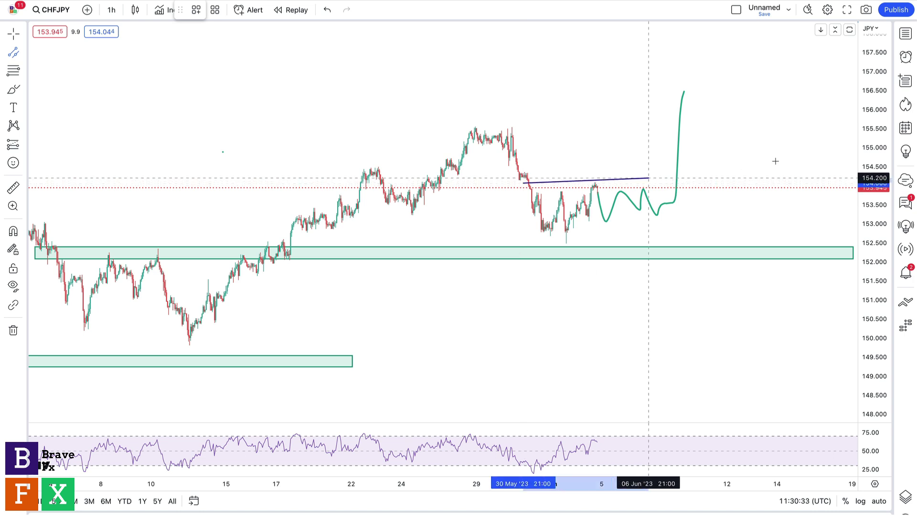
pyautogui.click(752, 184)
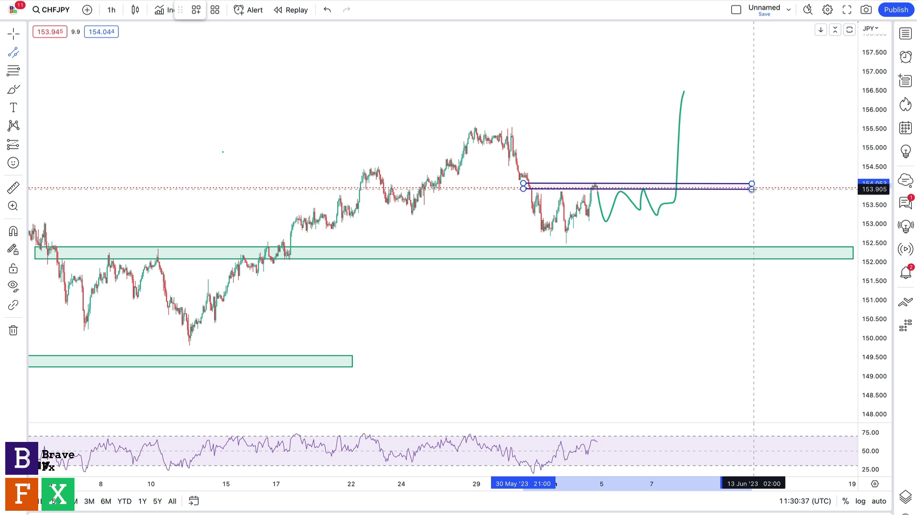
pyautogui.click(753, 188)
pyautogui.moveTo(698, 192); pyautogui.dragTo(683, 194)
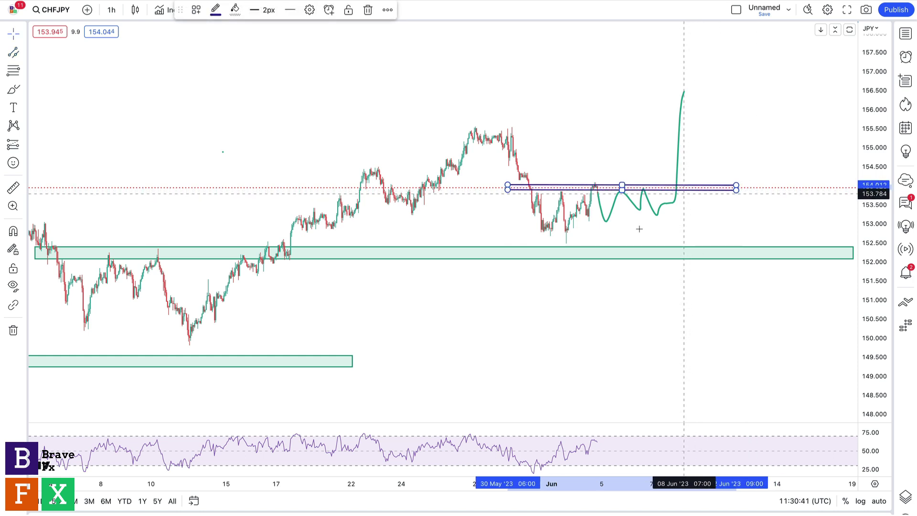
pyautogui.click(697, 206)
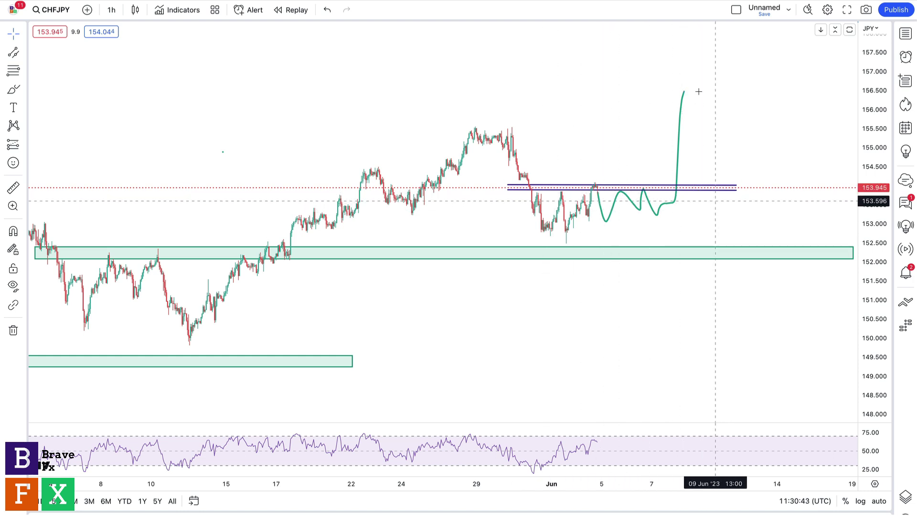